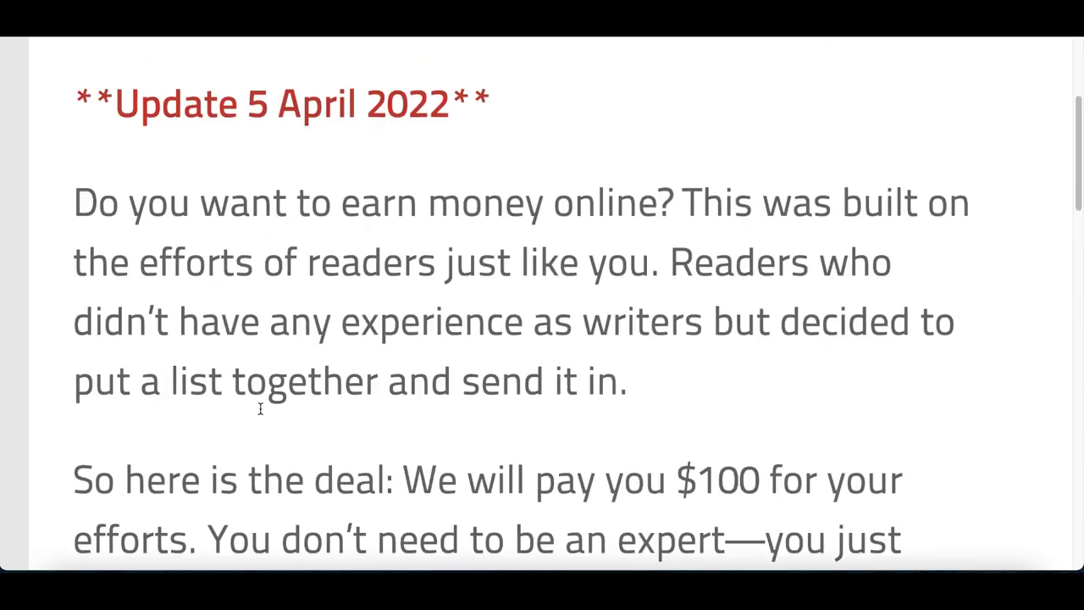
# Highlight 'Do you want to earn money online' and the 'Get Paid $100' heading offer.
pyautogui.moveTo(87, 273); pyautogui.dragTo(662, 276)
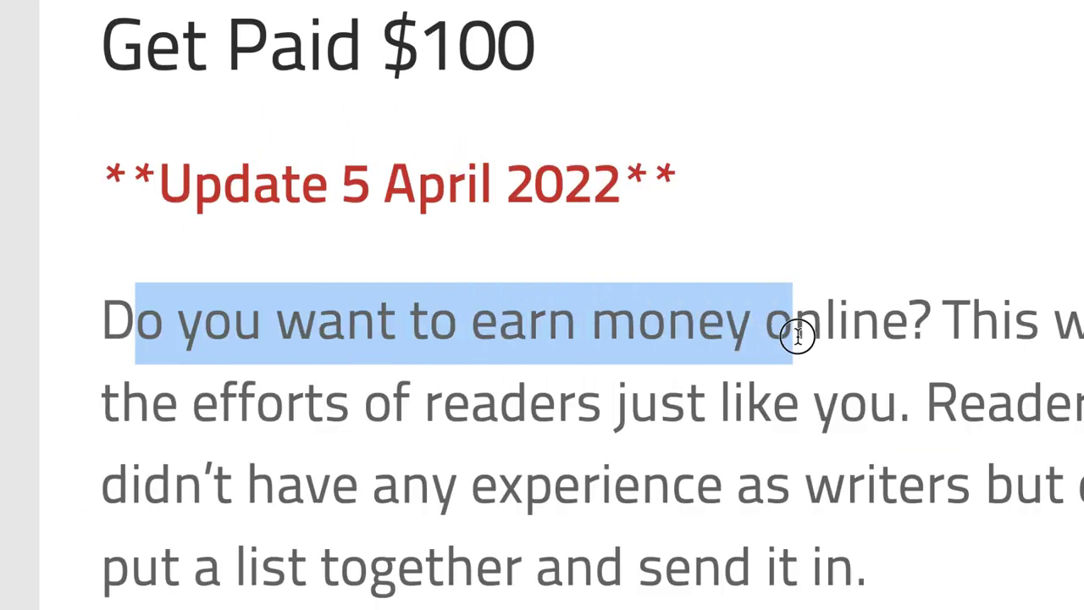
pyautogui.scroll(2, 890, 339)
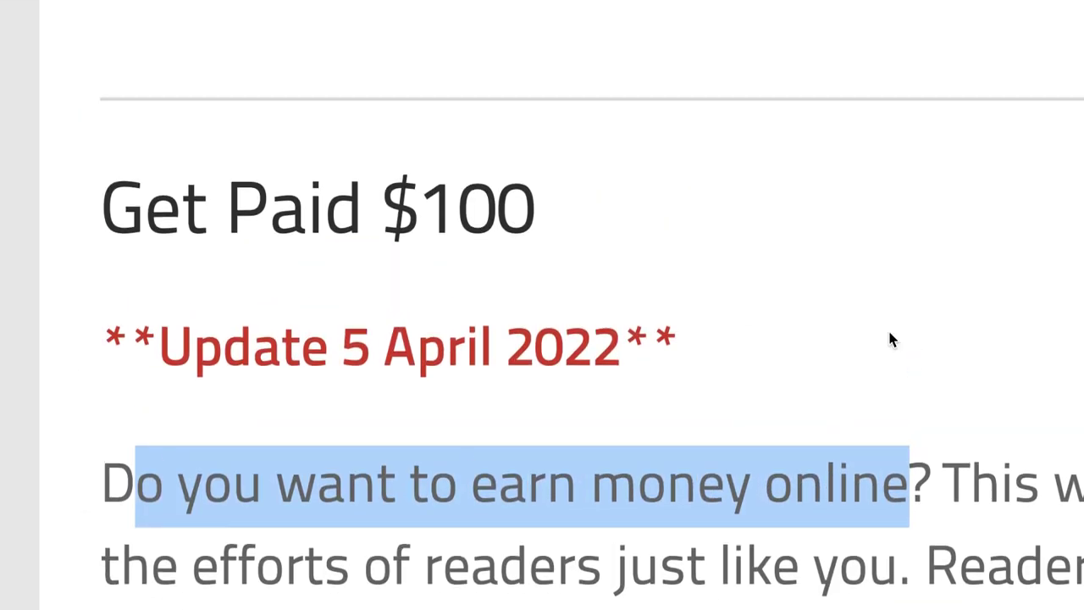
pyautogui.moveTo(570, 227); pyautogui.dragTo(166, 208)
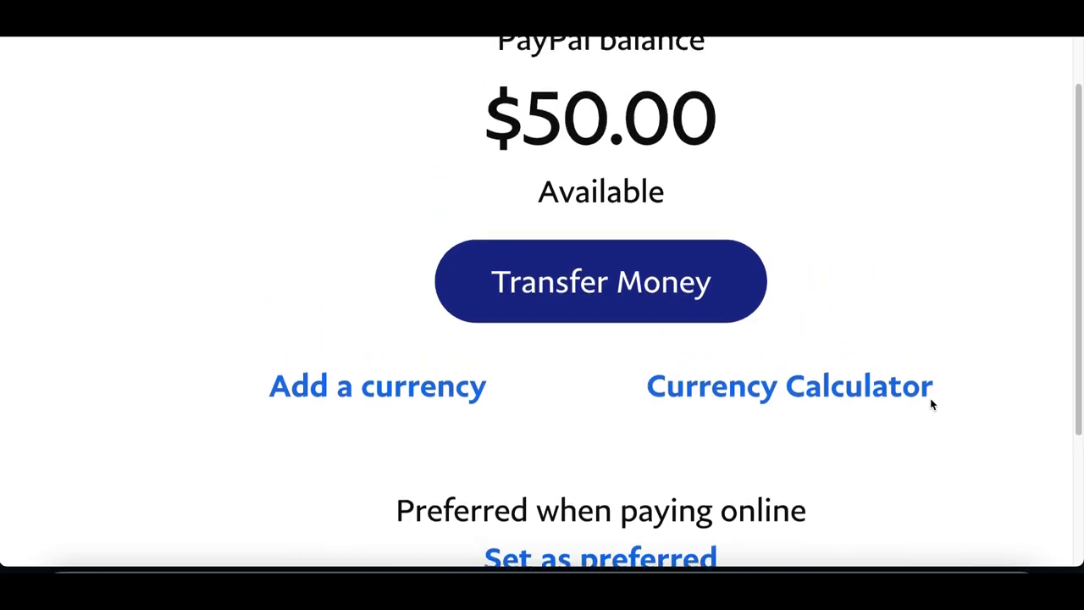
pyautogui.scroll(3, 932, 400)
pyautogui.scroll(1, 932, 405)
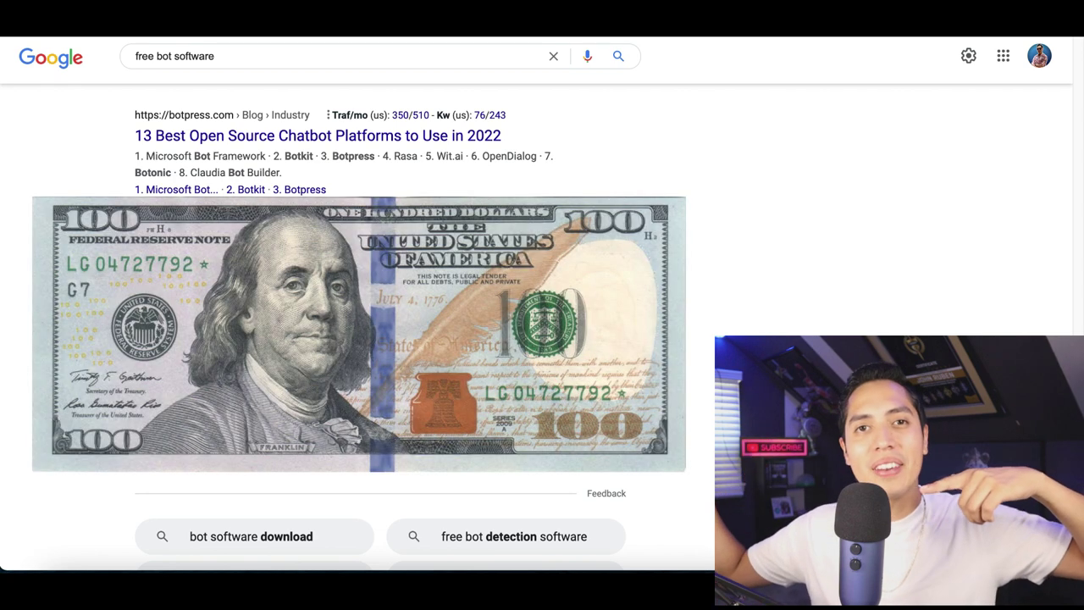
pyautogui.scroll(5, 131, 316)
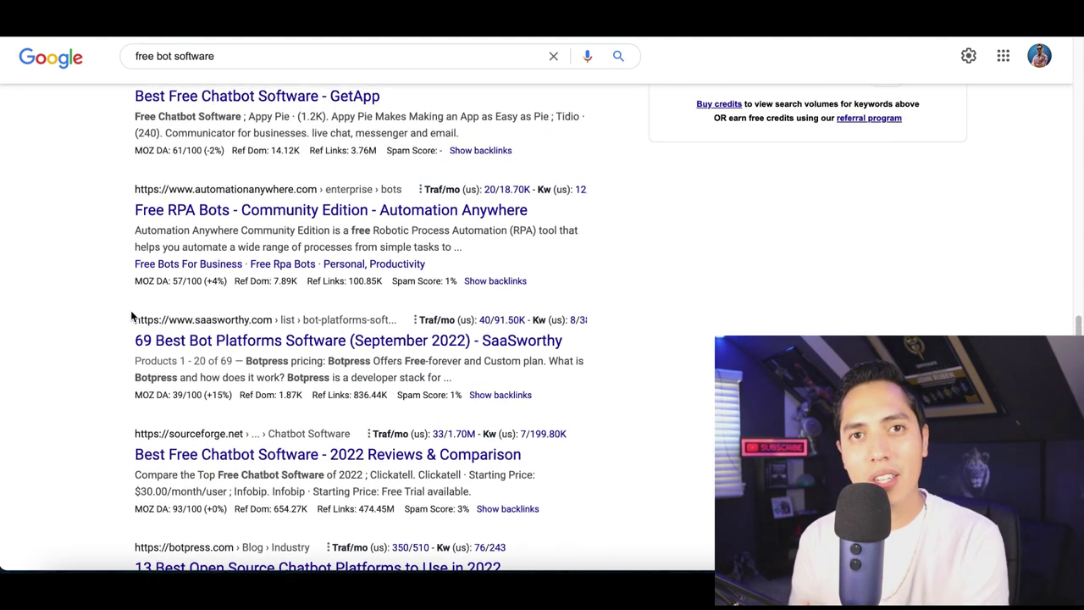
pyautogui.scroll(5, 131, 316)
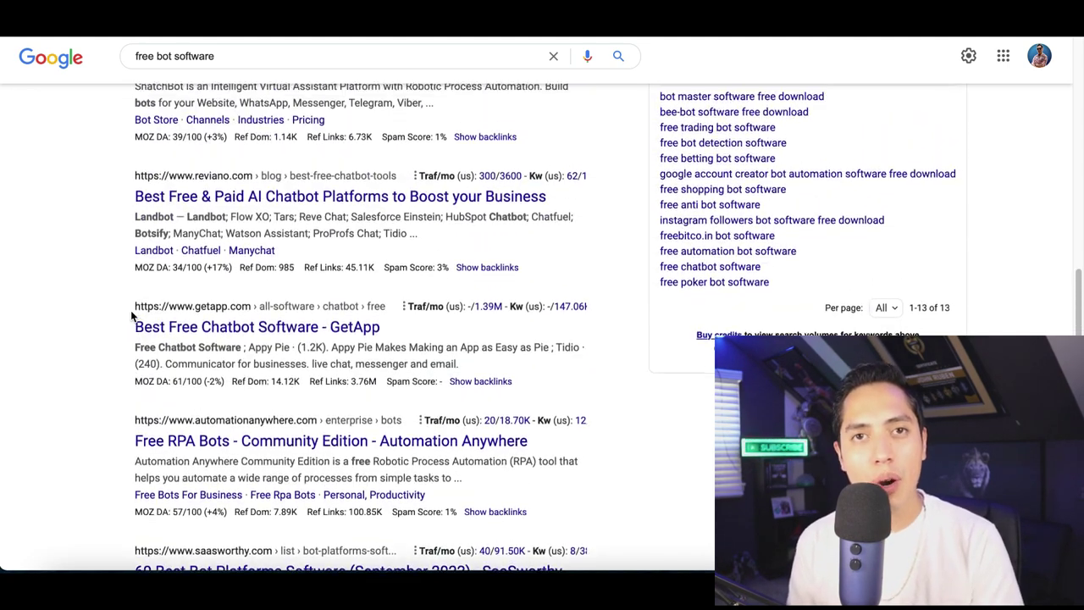
pyautogui.scroll(2, 131, 316)
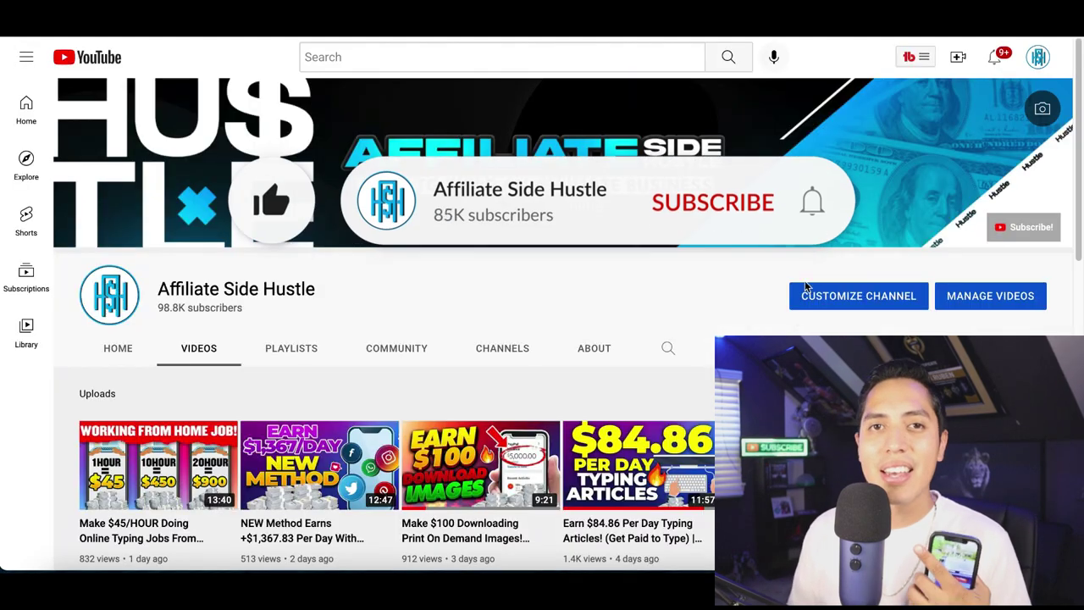
pyautogui.scroll(-3, 799, 316)
pyautogui.scroll(-2, 799, 317)
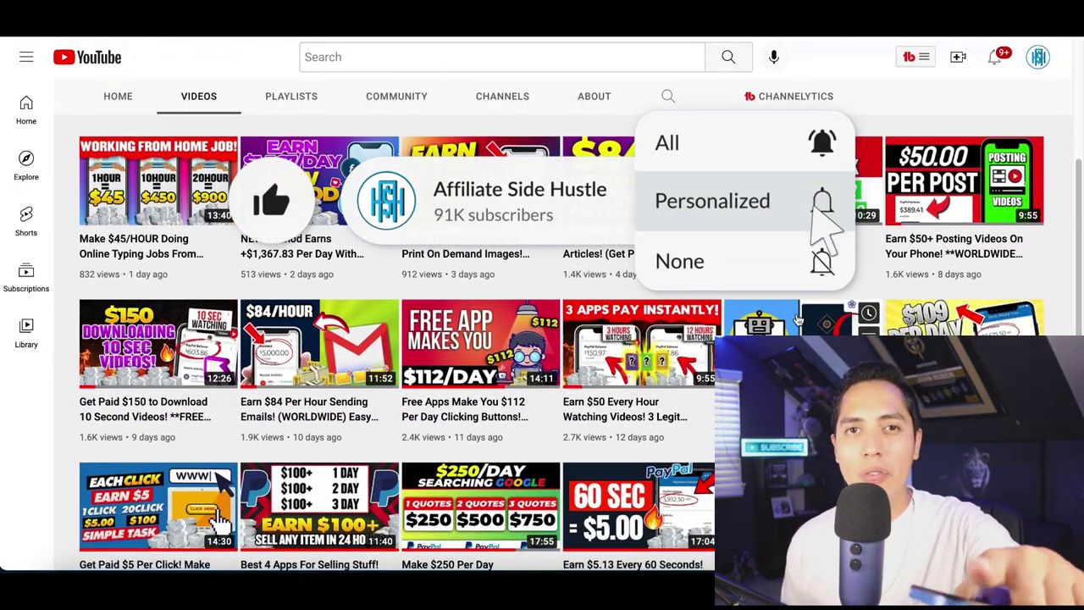
pyautogui.scroll(-3, 797, 319)
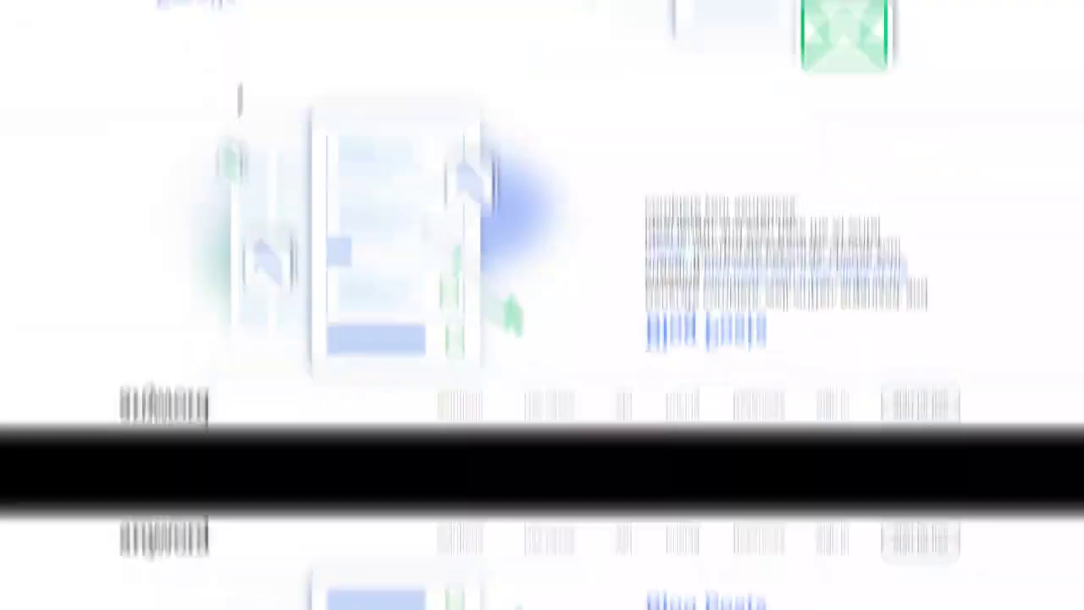
pyautogui.scroll(10, 237, 365)
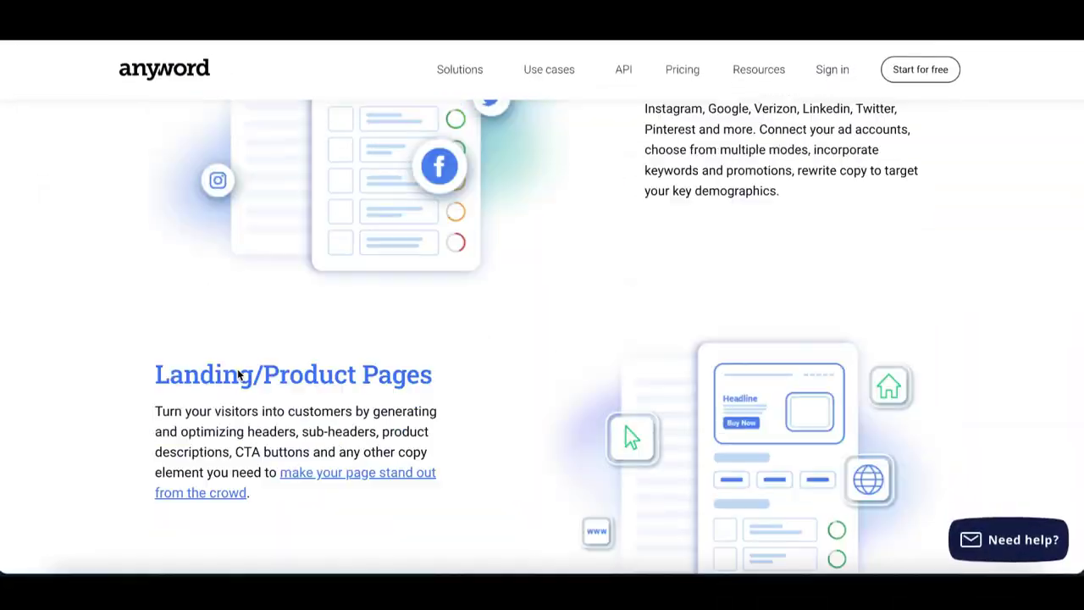
pyautogui.scroll(6, 238, 366)
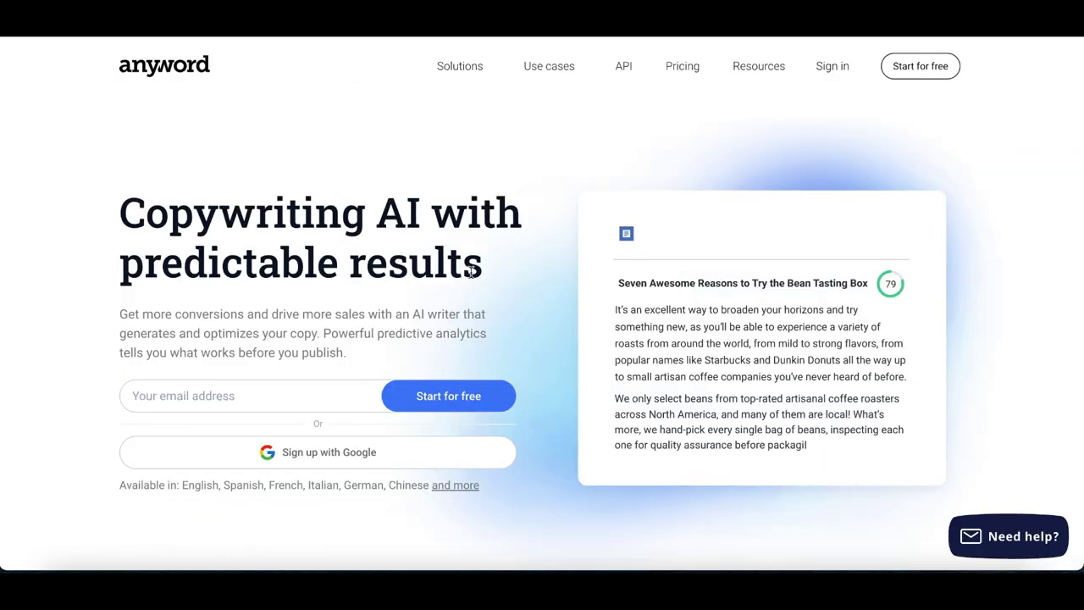
pyautogui.scroll(-1, 471, 269)
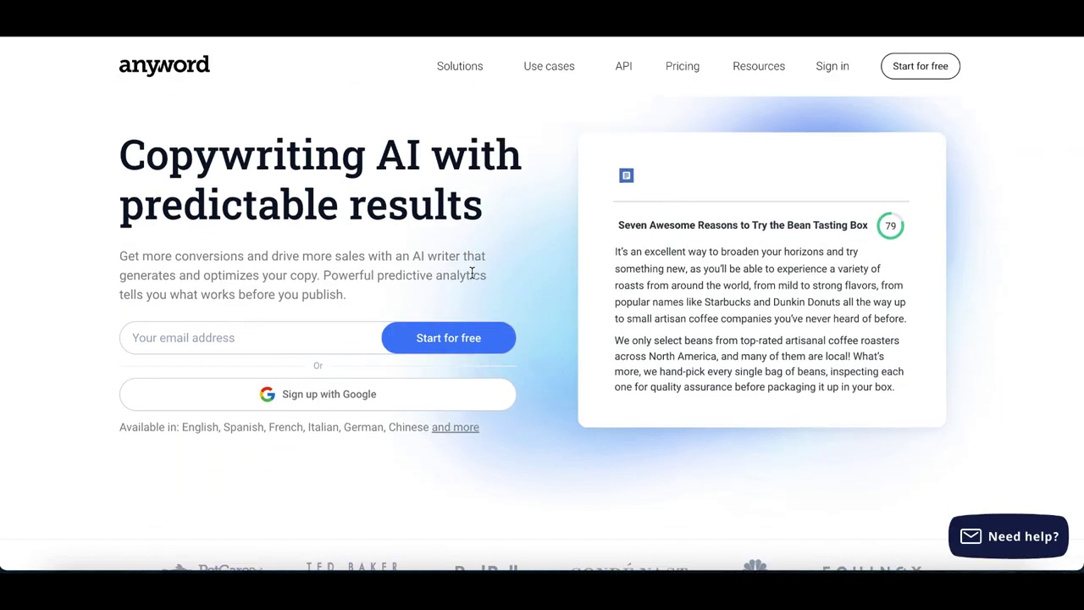
pyautogui.scroll(-2, 765, 347)
pyautogui.scroll(-6, 765, 346)
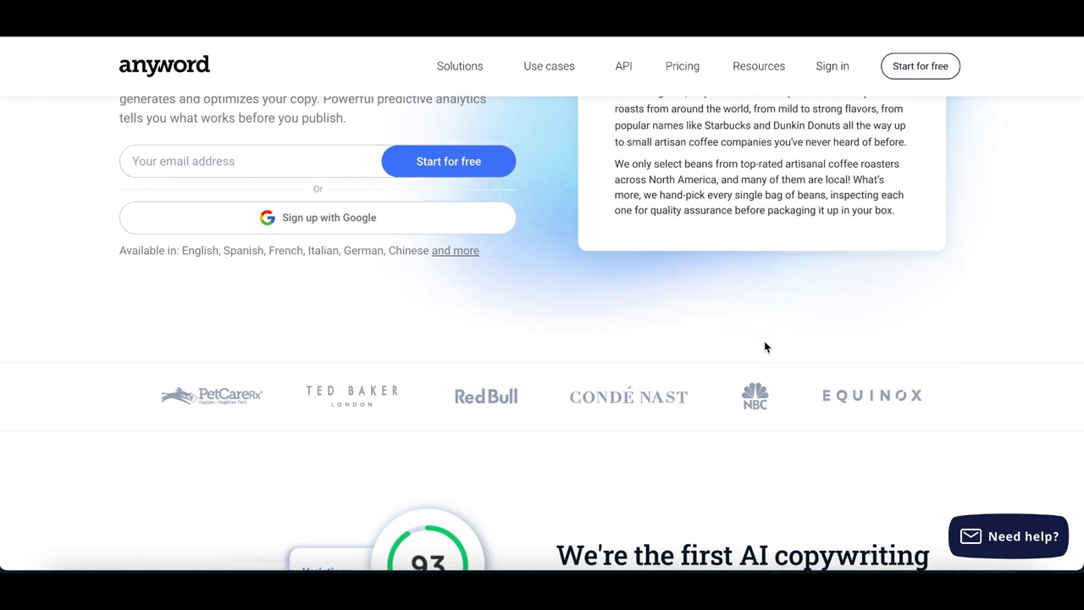
pyautogui.scroll(-4, 764, 340)
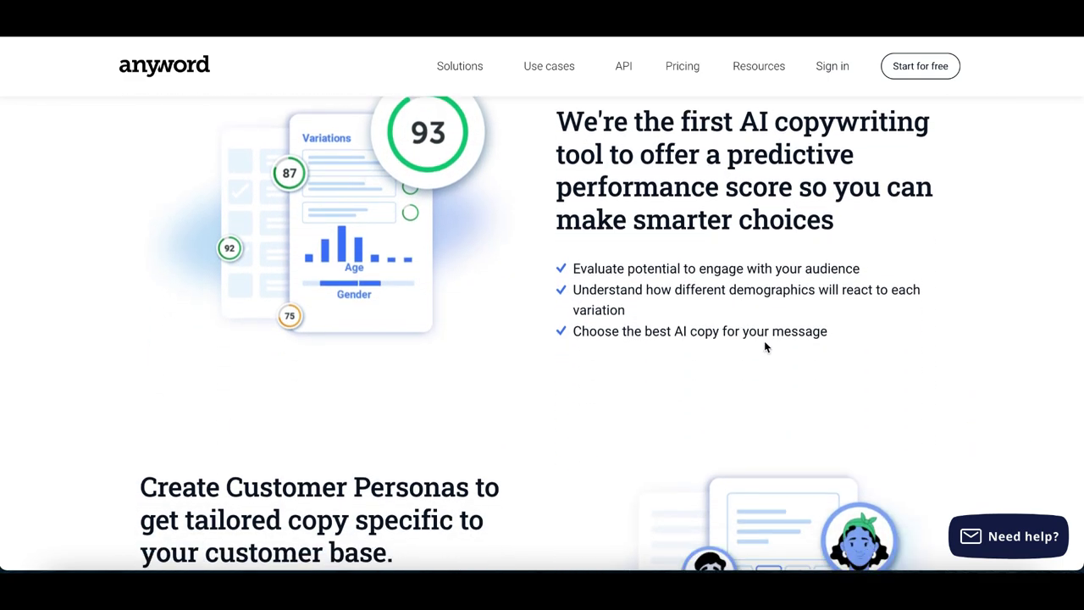
pyautogui.scroll(-1, 764, 341)
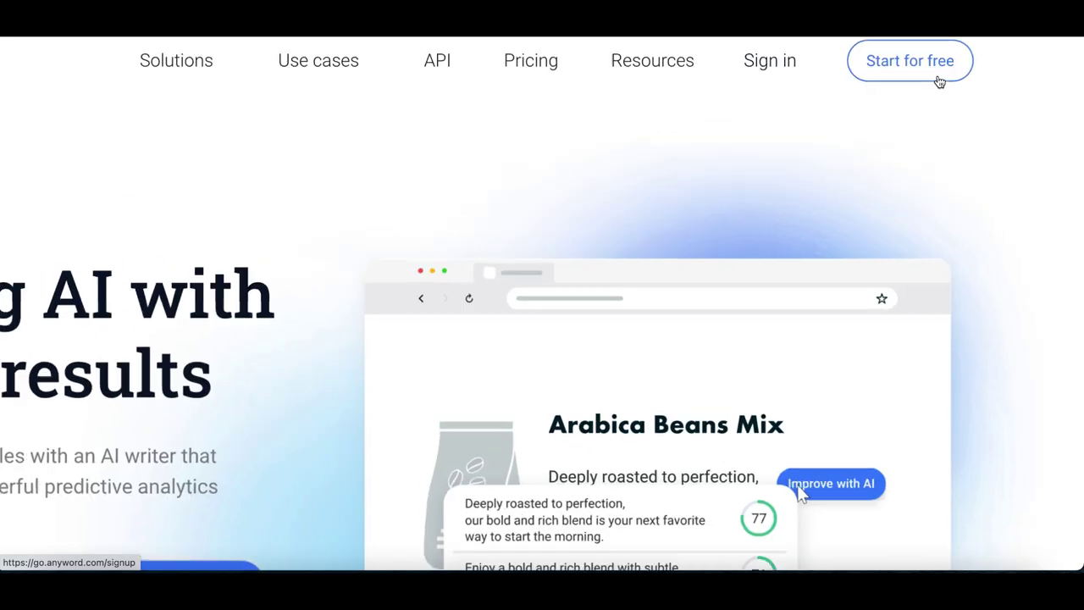
# Sign up for a free Anyword account and start a New Blog project from Blog Wizard.
pyautogui.click(939, 79)
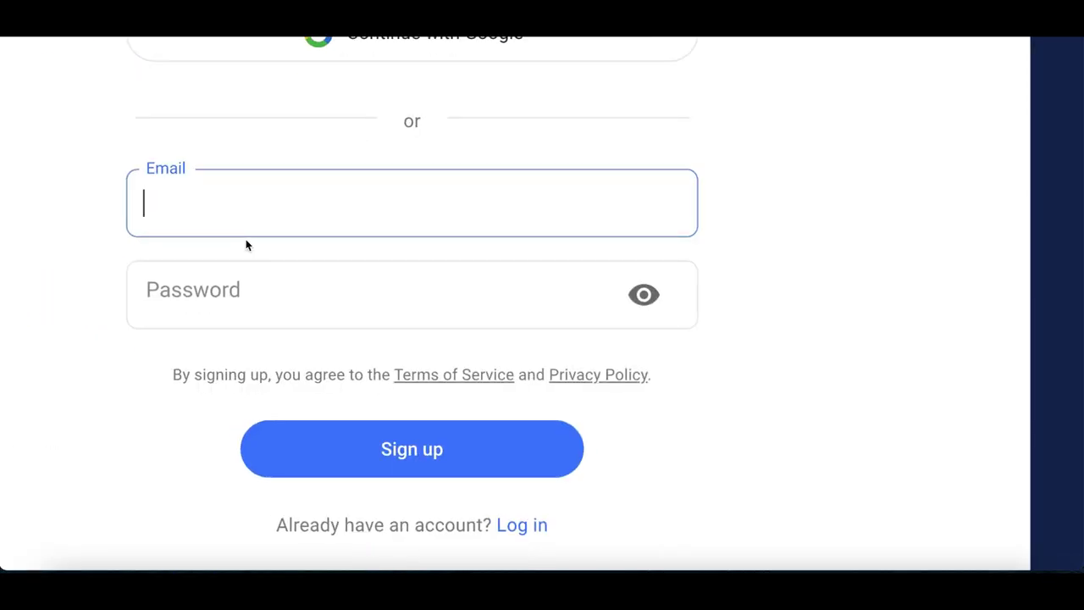
pyautogui.scroll(2, 246, 242)
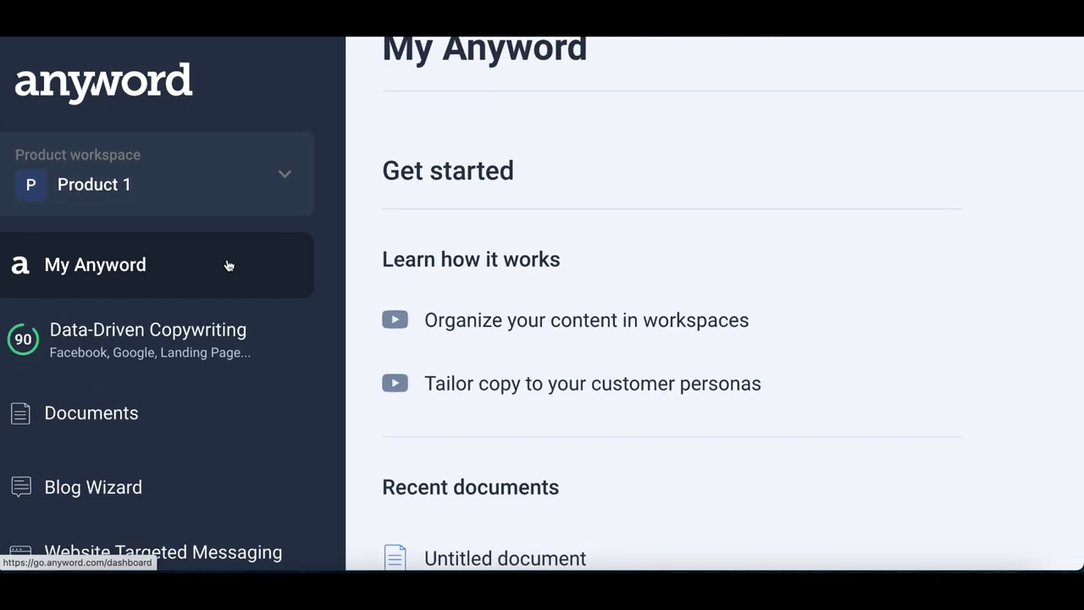
pyautogui.scroll(-2, 227, 265)
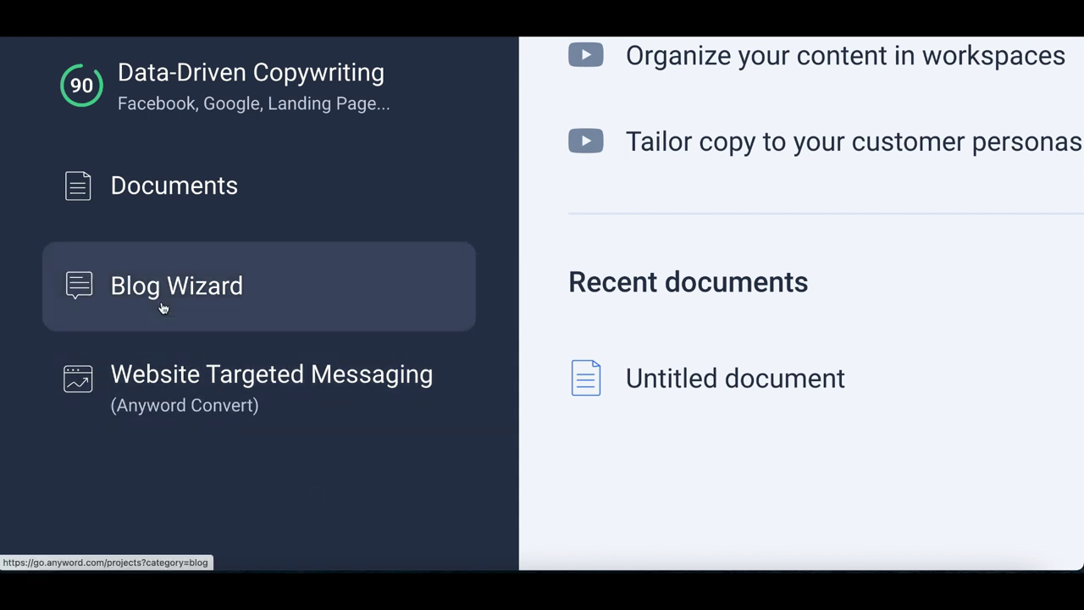
pyautogui.click(241, 308)
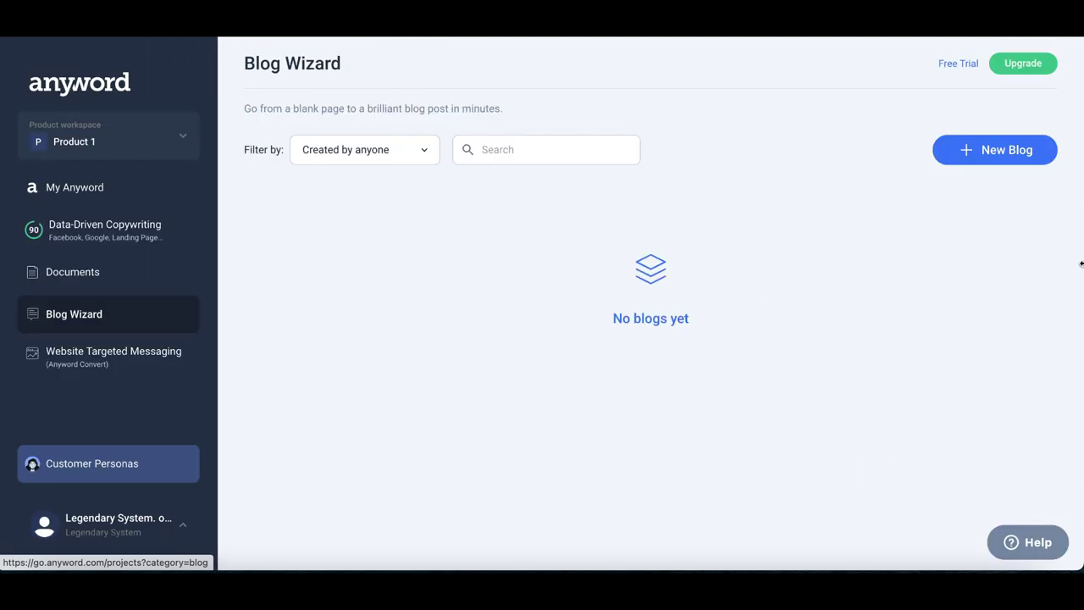
pyautogui.click(971, 153)
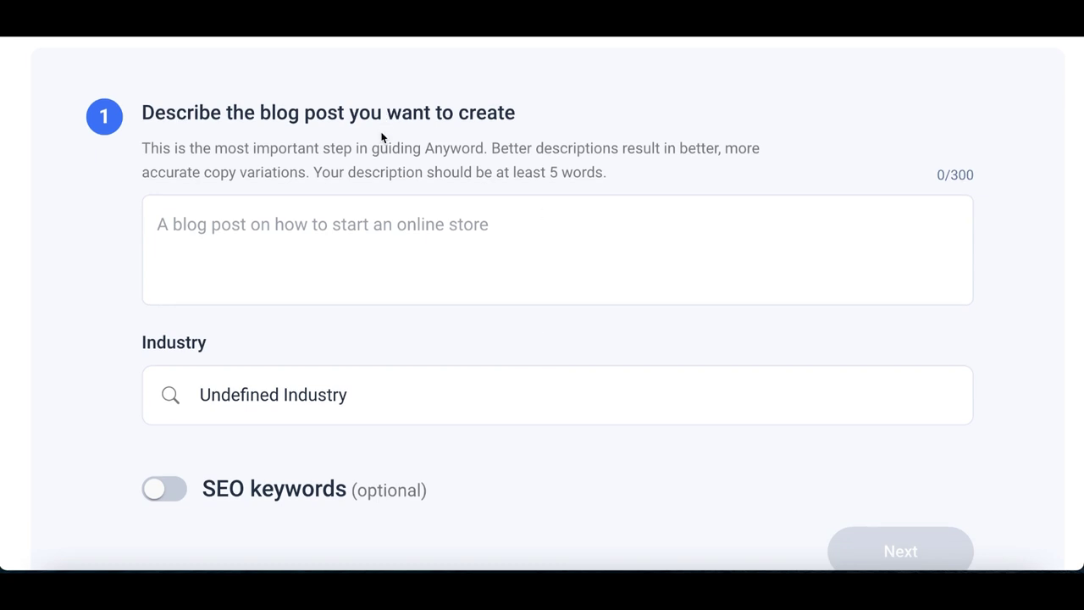
# Describe the blog as 'top 10 arm work at home' in Fitness and Exercise, then generate titles.
pyautogui.click(176, 207)
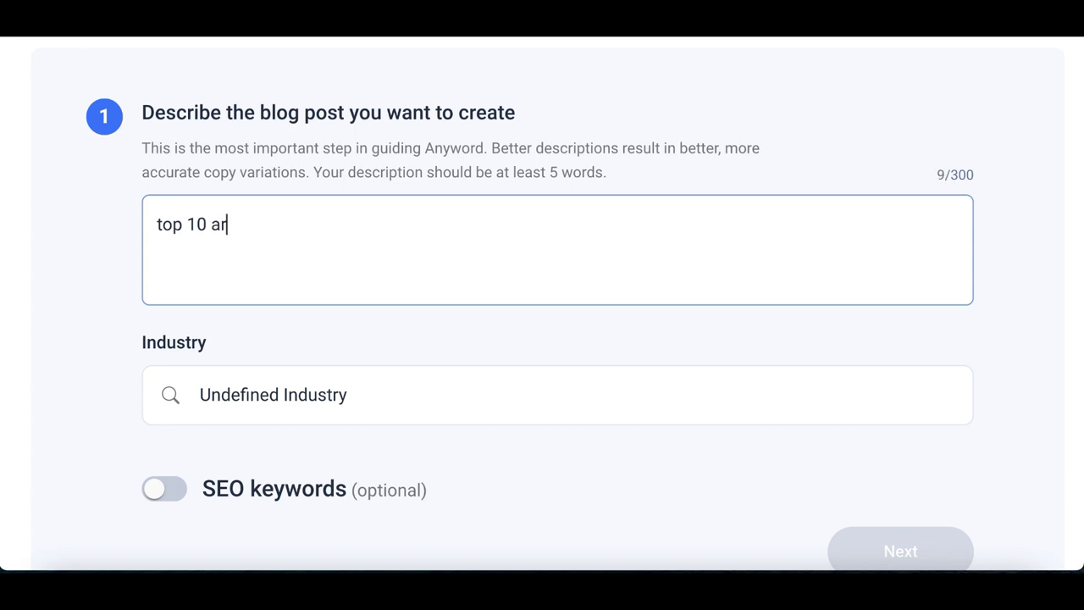
pyautogui.write('top 10 arm work at home')
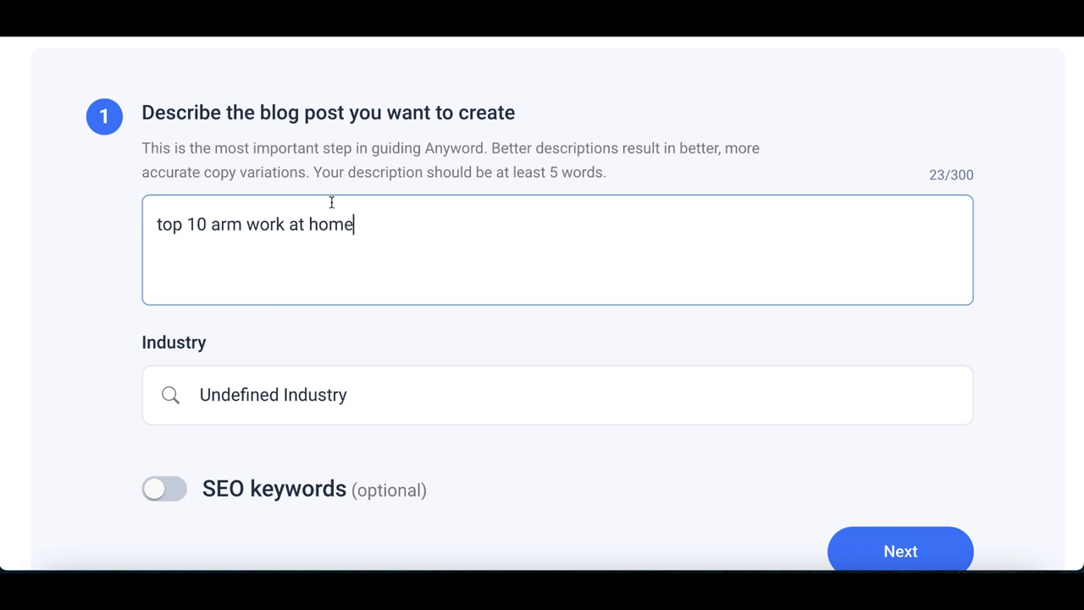
pyautogui.scroll(-1, 320, 303)
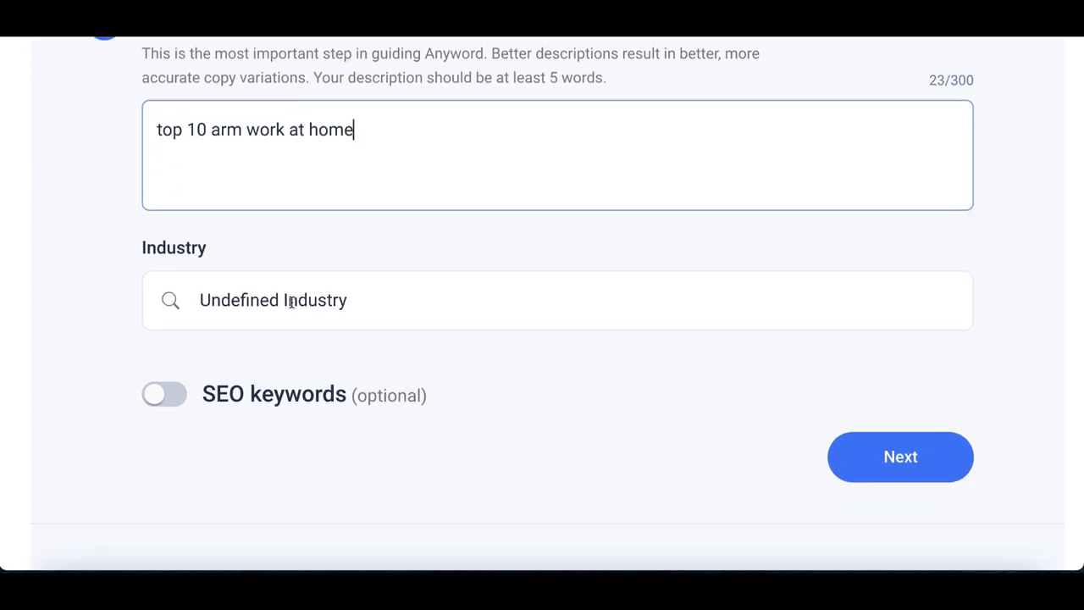
pyautogui.click(249, 303)
pyautogui.hotkey('ctrl', 'a')
pyautogui.write('fit')
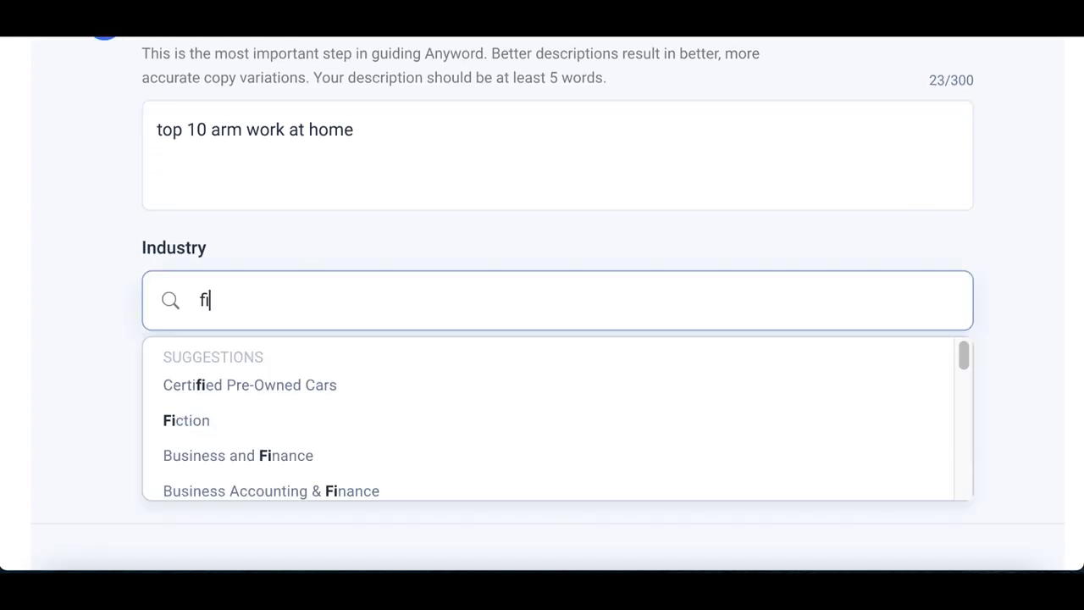
pyautogui.click(212, 423)
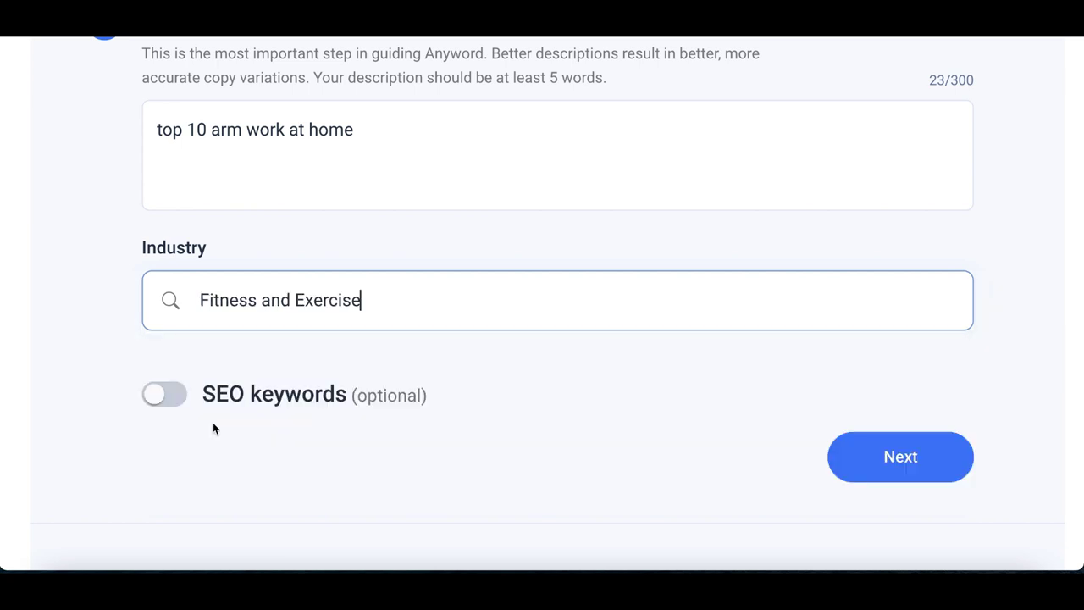
pyautogui.scroll(-1, 658, 526)
pyautogui.click(906, 422)
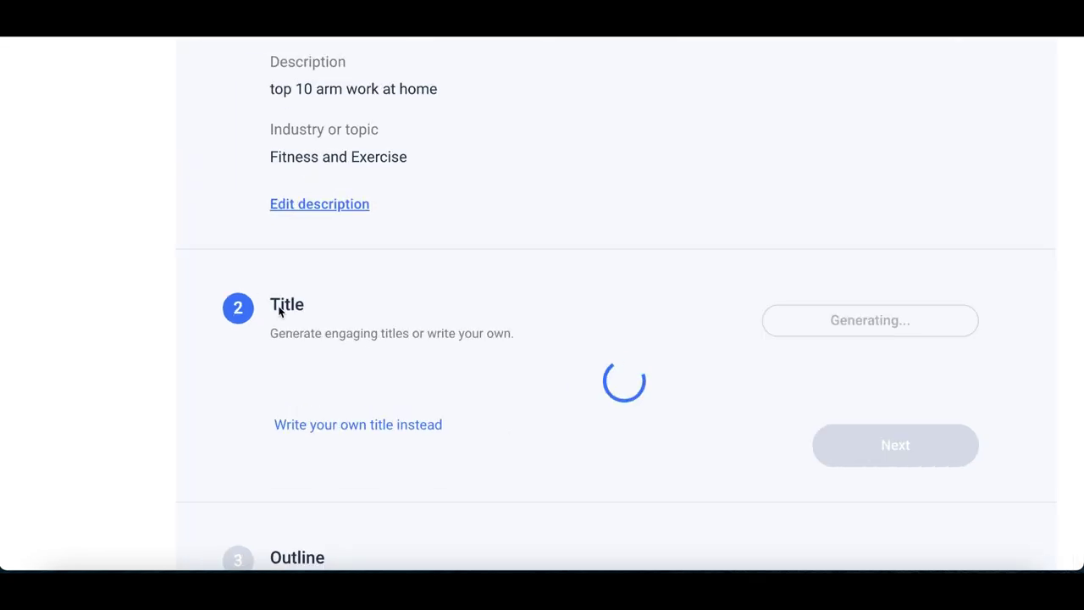
# Choose the title '10 Ways to Get Killer Arms Without Leaving Your House' and generate an outline.
pyautogui.scroll(-2, 367, 413)
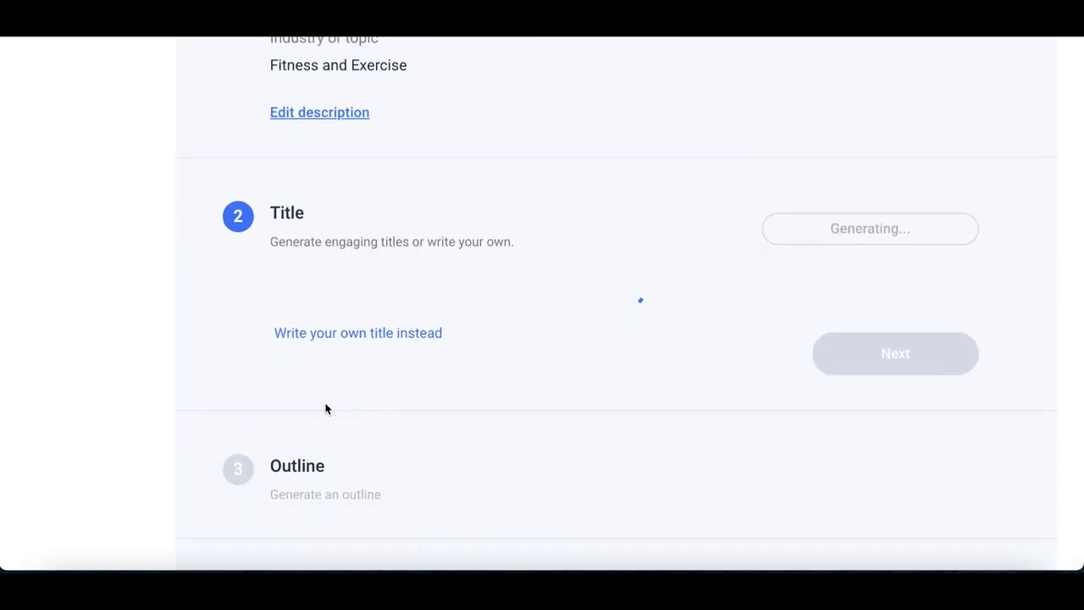
pyautogui.scroll(1, 524, 391)
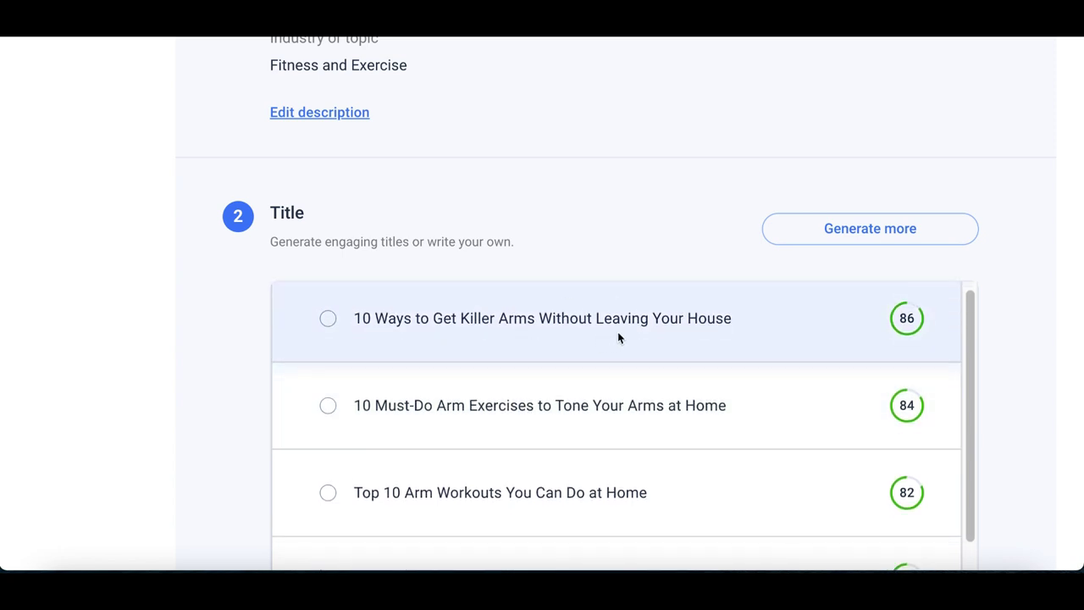
pyautogui.scroll(-1, 752, 391)
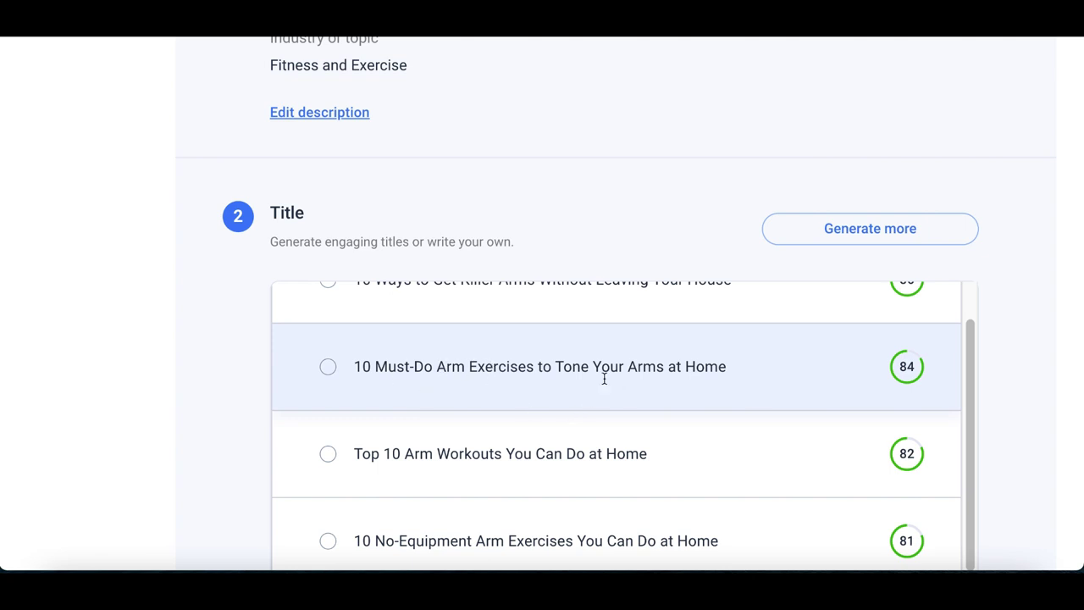
pyautogui.scroll(1, 649, 367)
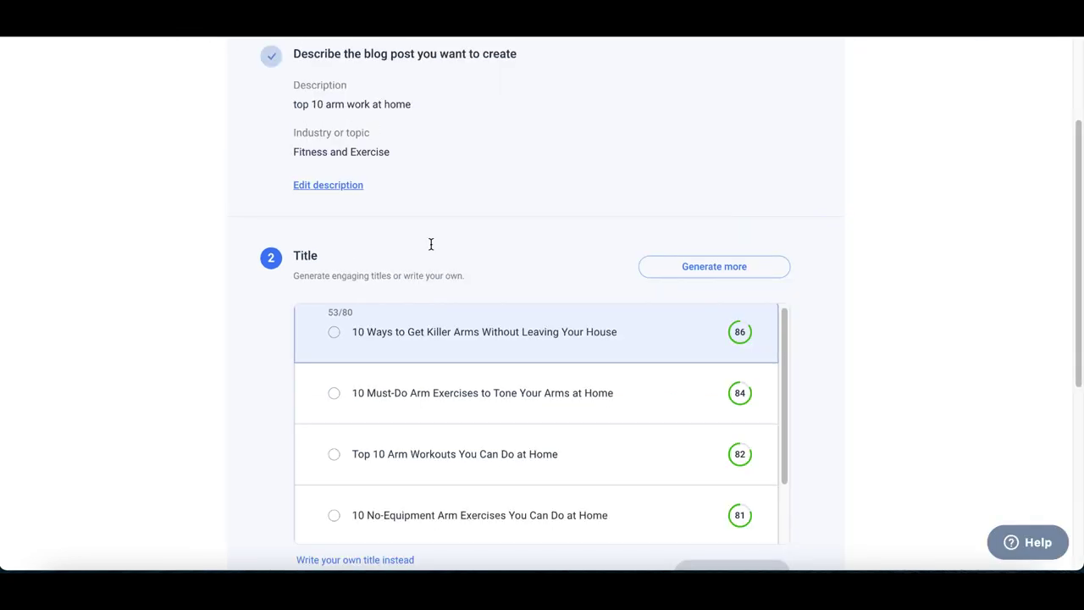
pyautogui.scroll(-4, 293, 345)
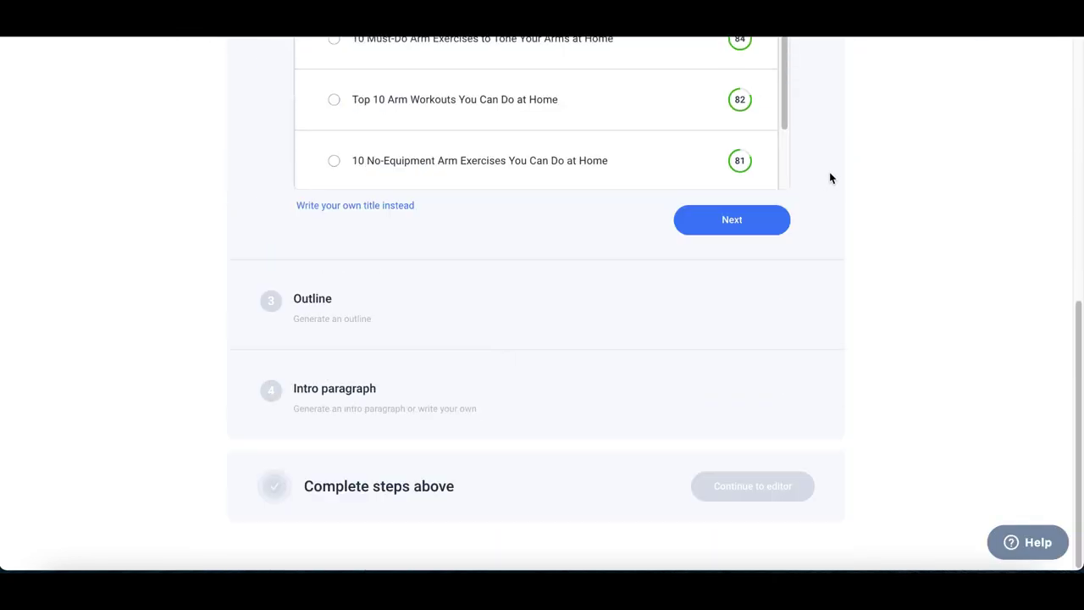
pyautogui.click(734, 222)
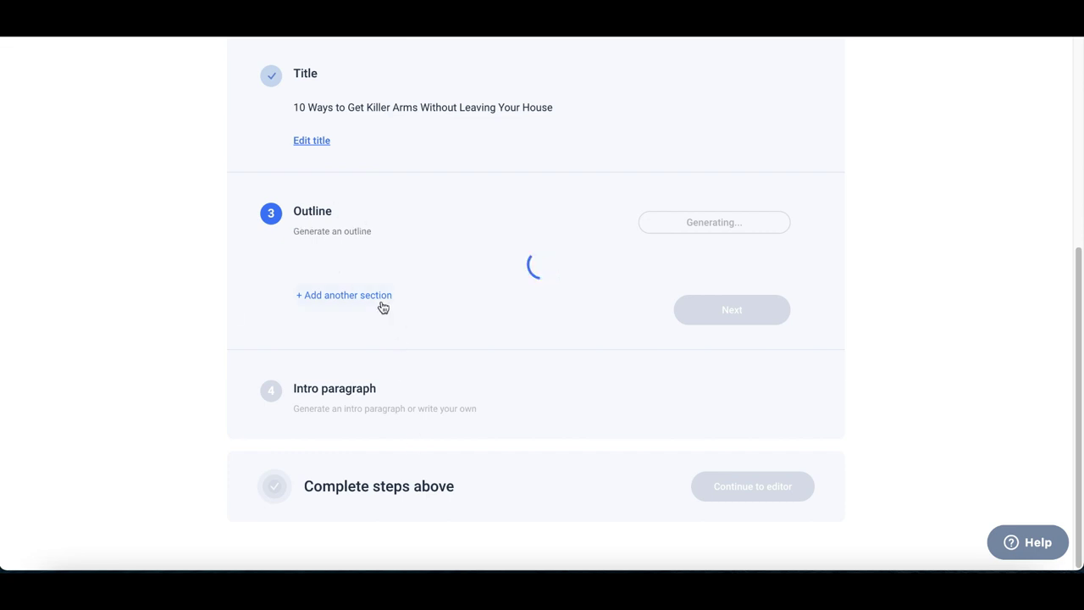
# Review the ten-section outline and accept it to get intro paragraph options.
pyautogui.scroll(-2, 383, 308)
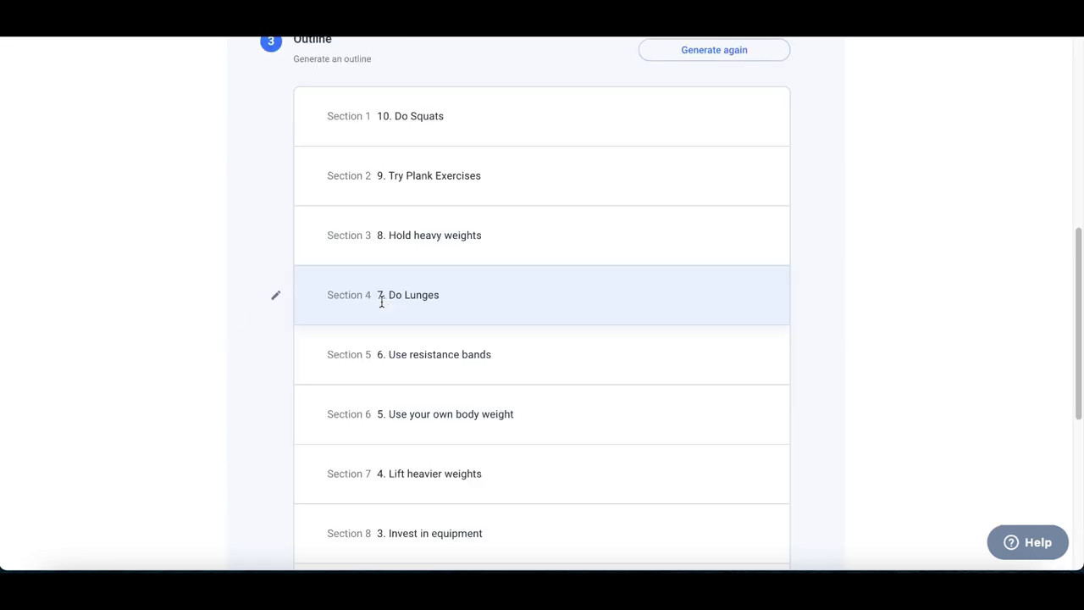
pyautogui.scroll(-3, 381, 303)
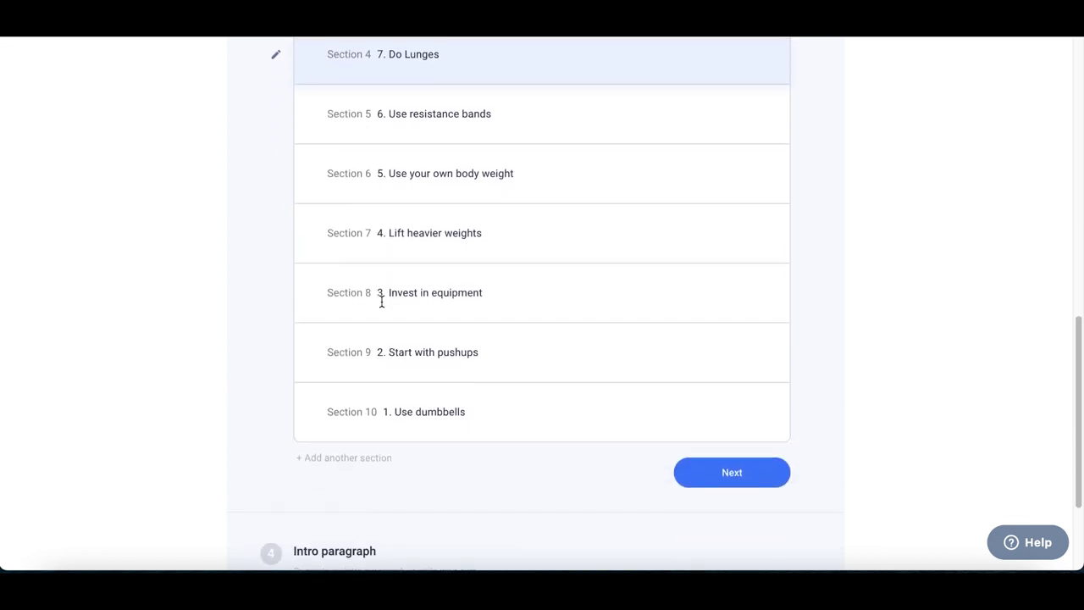
pyautogui.scroll(2, 381, 302)
pyautogui.scroll(1, 380, 300)
pyautogui.scroll(-2, 375, 297)
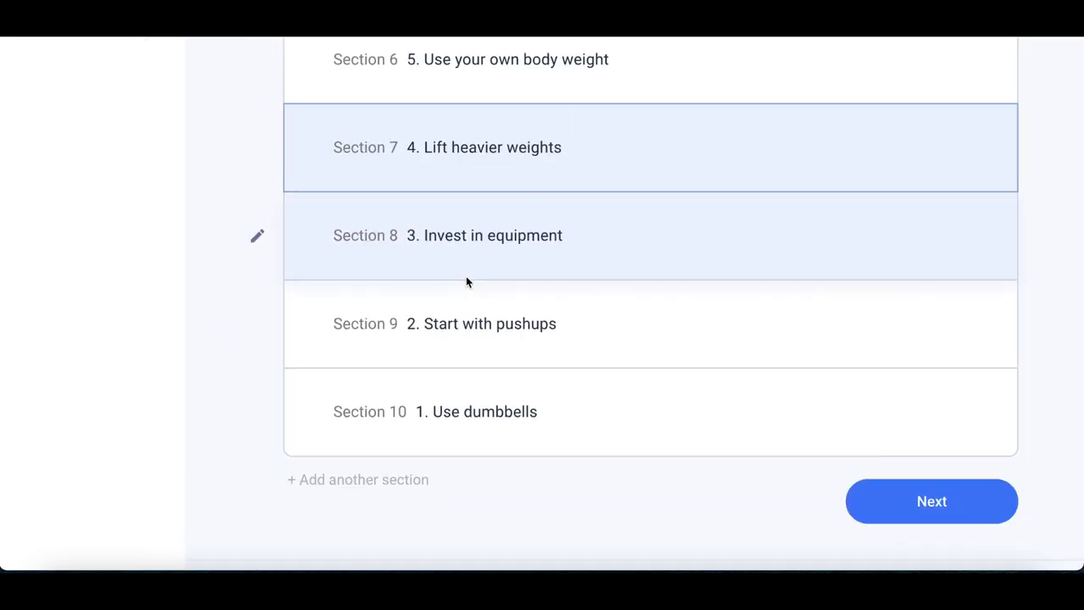
pyautogui.scroll(3, 467, 278)
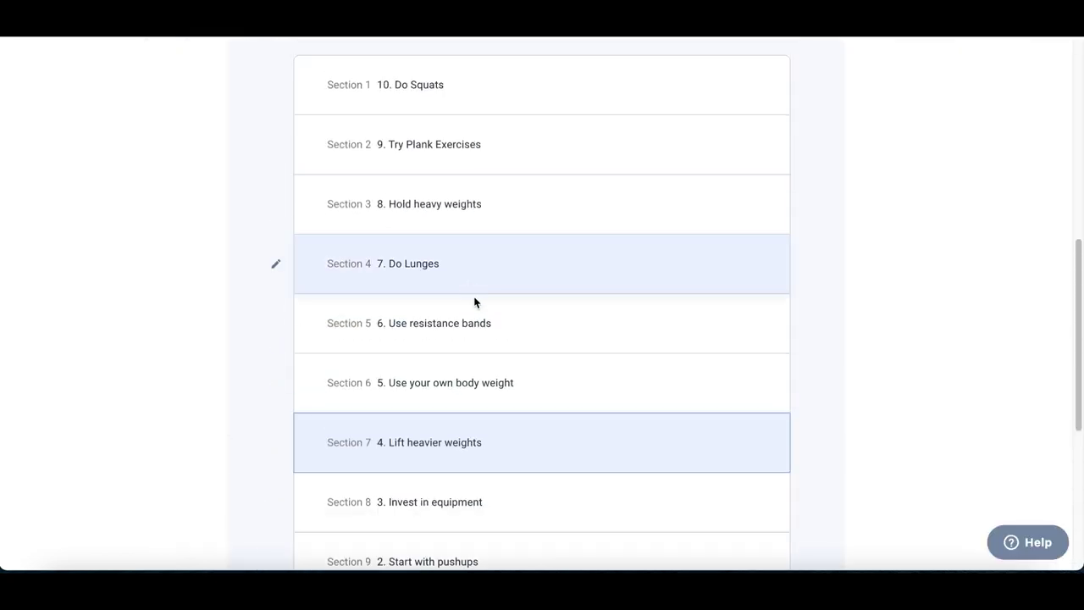
pyautogui.scroll(1, 470, 305)
pyautogui.scroll(-5, 508, 272)
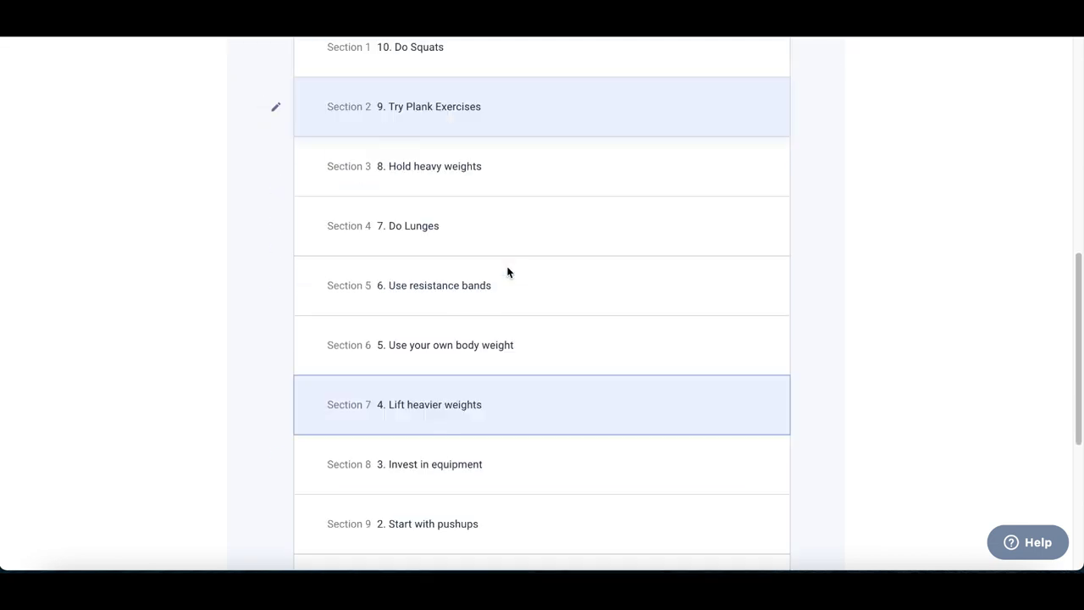
pyautogui.click(719, 313)
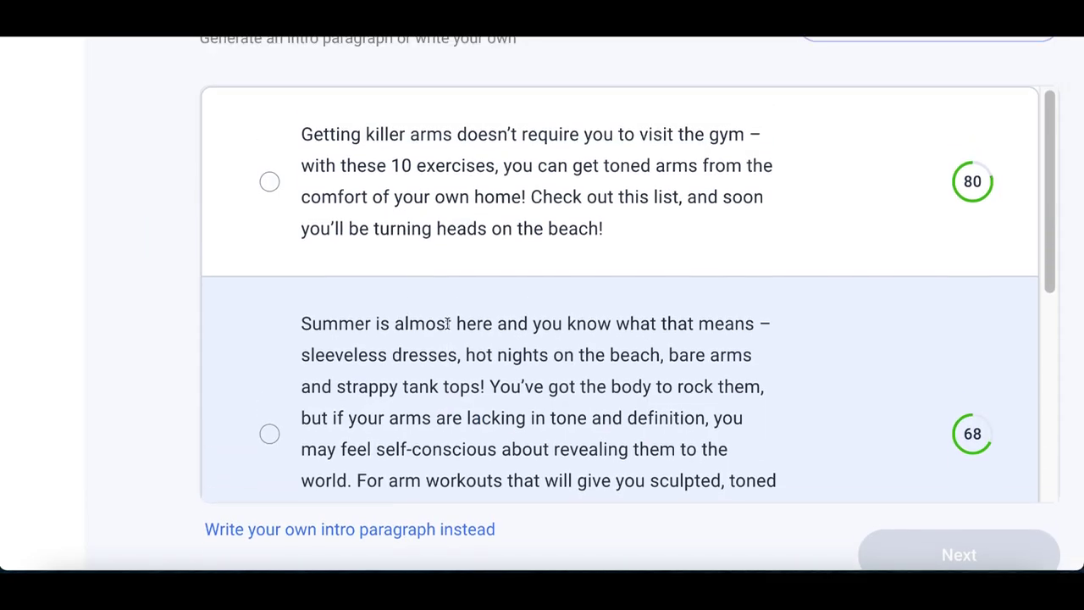
# Choose the 'Summer is almost here…' intro paragraph and confirm it.
pyautogui.scroll(-1, 387, 375)
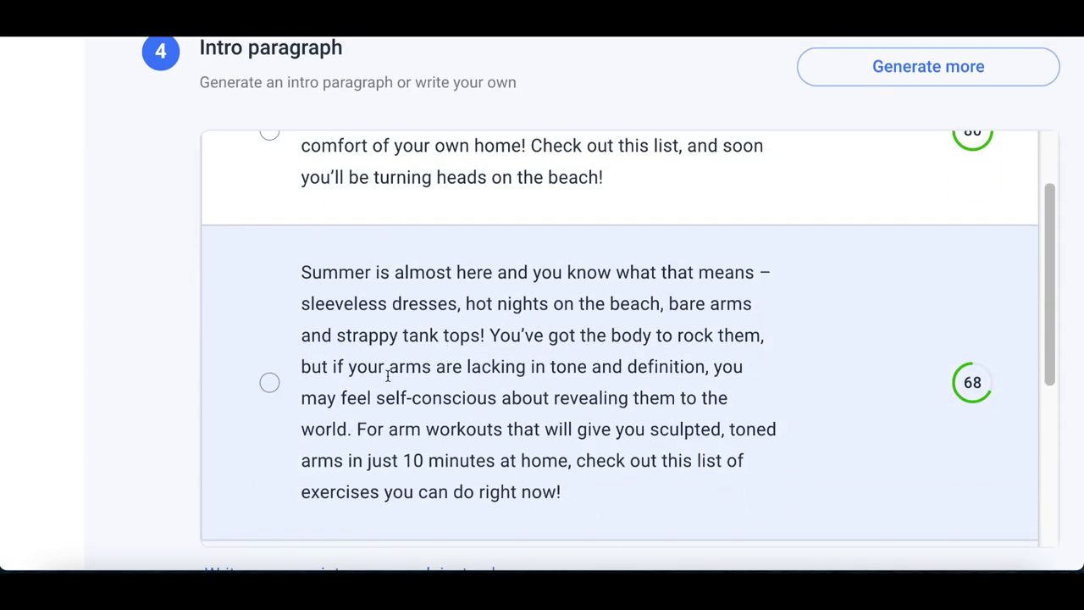
pyautogui.click(270, 383)
pyautogui.scroll(-2, 170, 423)
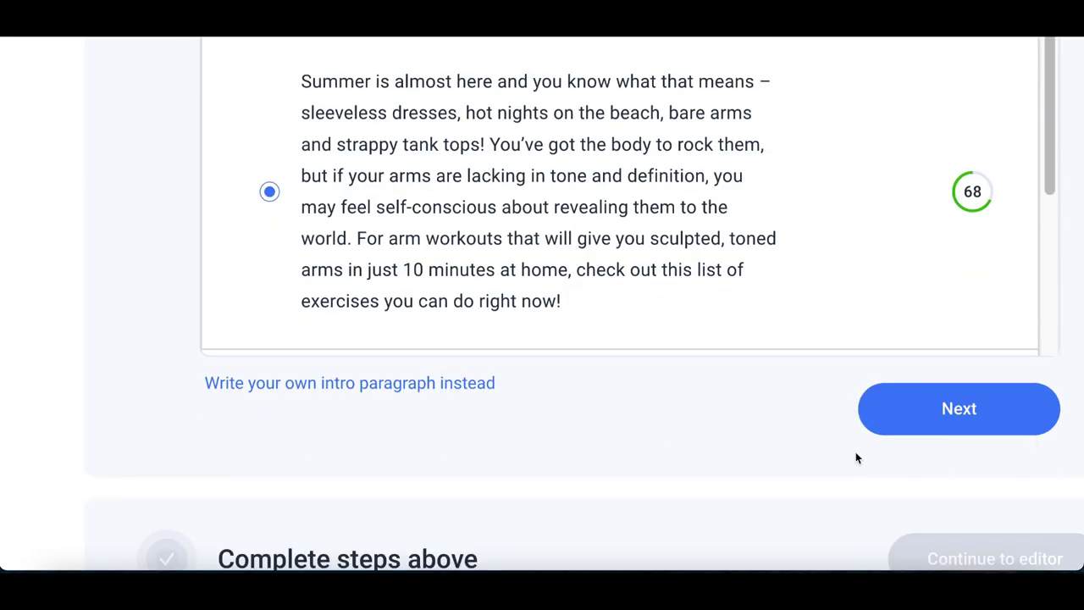
pyautogui.click(935, 415)
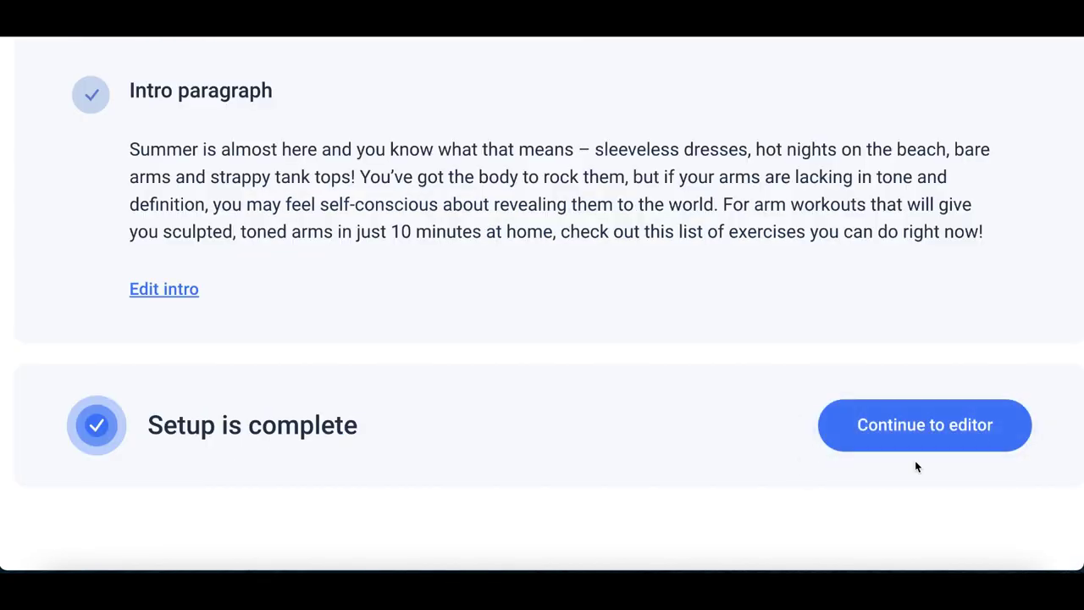
# In the editor, generate body paragraphs for Do Squats, Try Plank Exercises and Hold heavy weights.
pyautogui.click(936, 436)
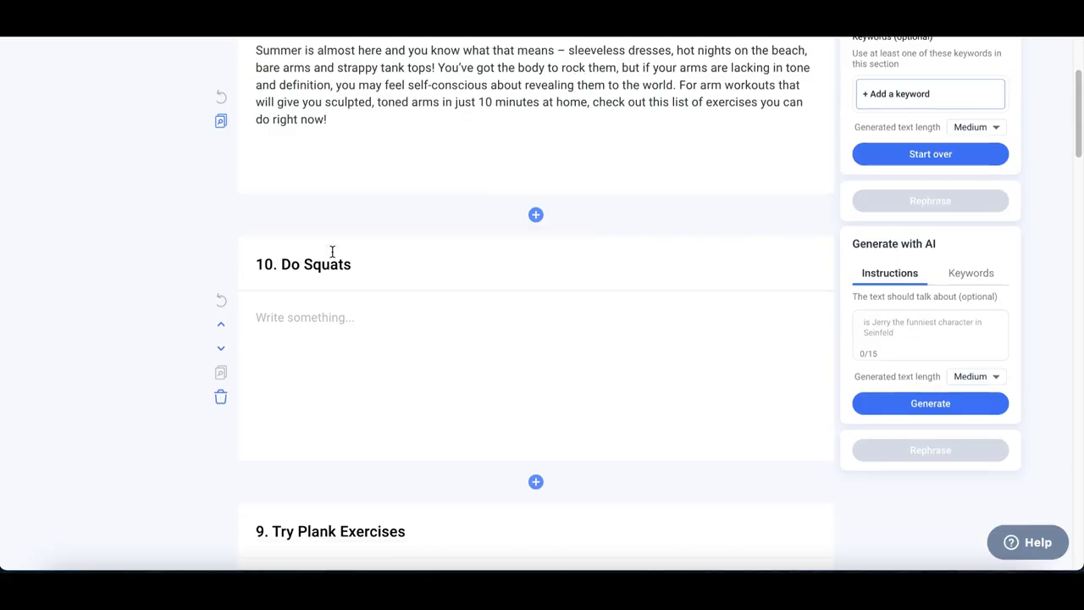
pyautogui.scroll(-1, 332, 251)
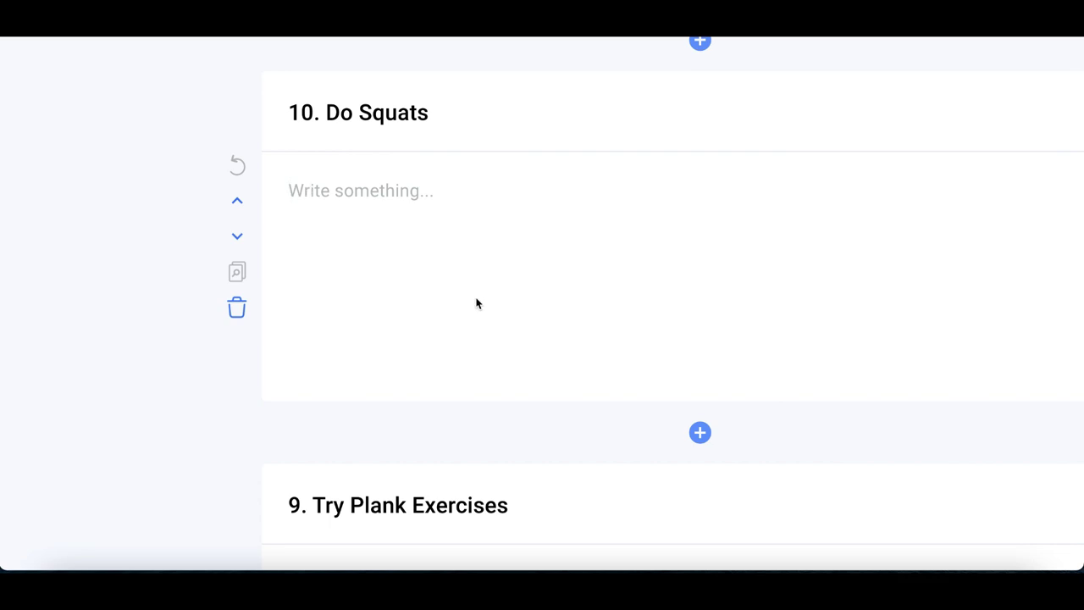
pyautogui.click(862, 320)
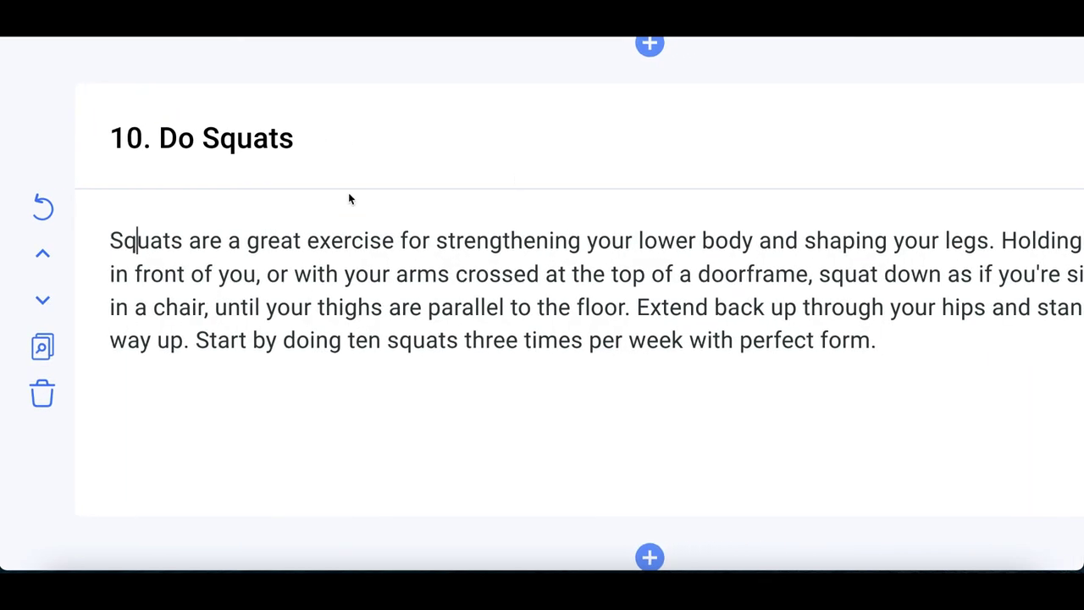
pyautogui.scroll(-5, 530, 394)
pyautogui.click(307, 247)
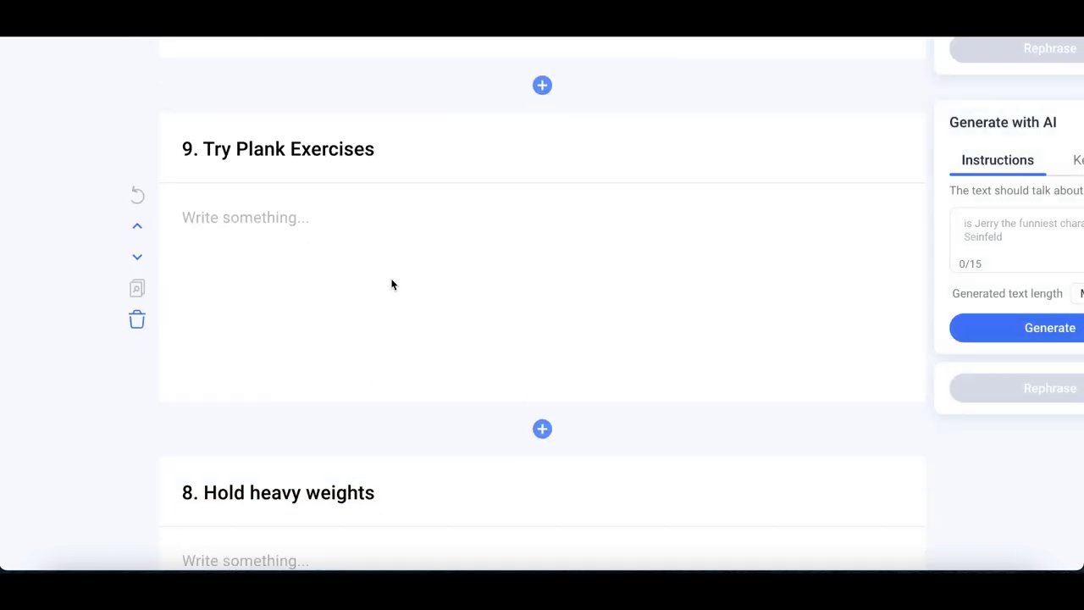
pyautogui.click(890, 337)
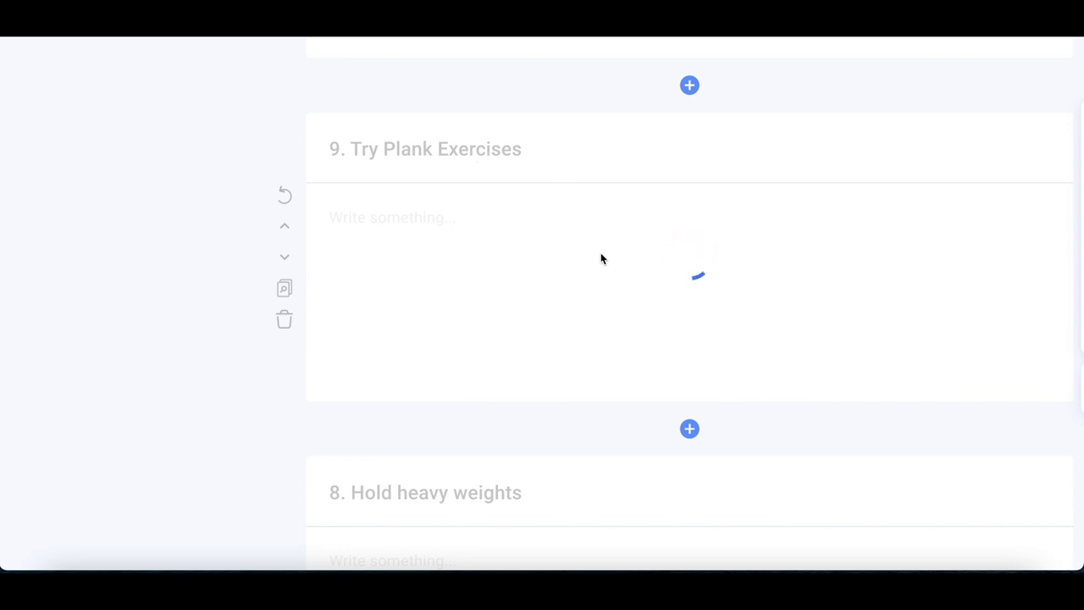
pyautogui.scroll(-1, 597, 267)
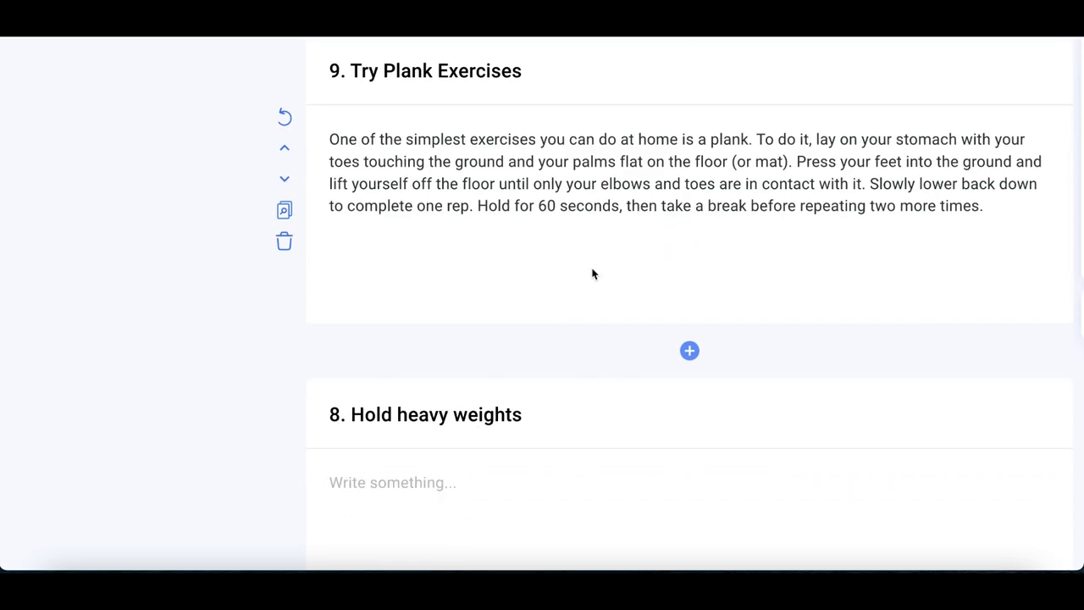
pyautogui.scroll(-3, 593, 274)
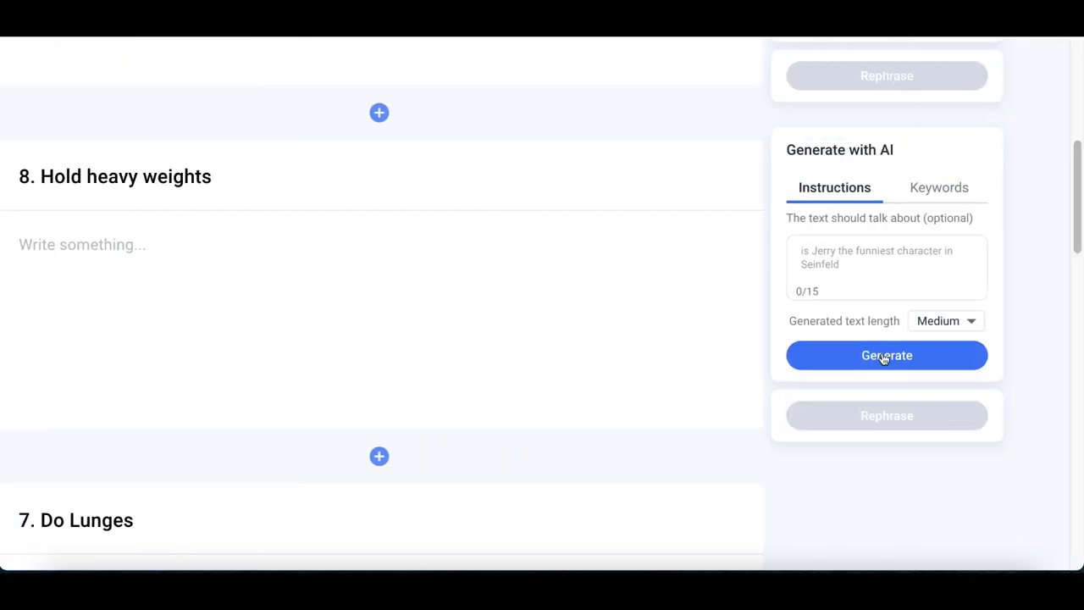
pyautogui.click(884, 355)
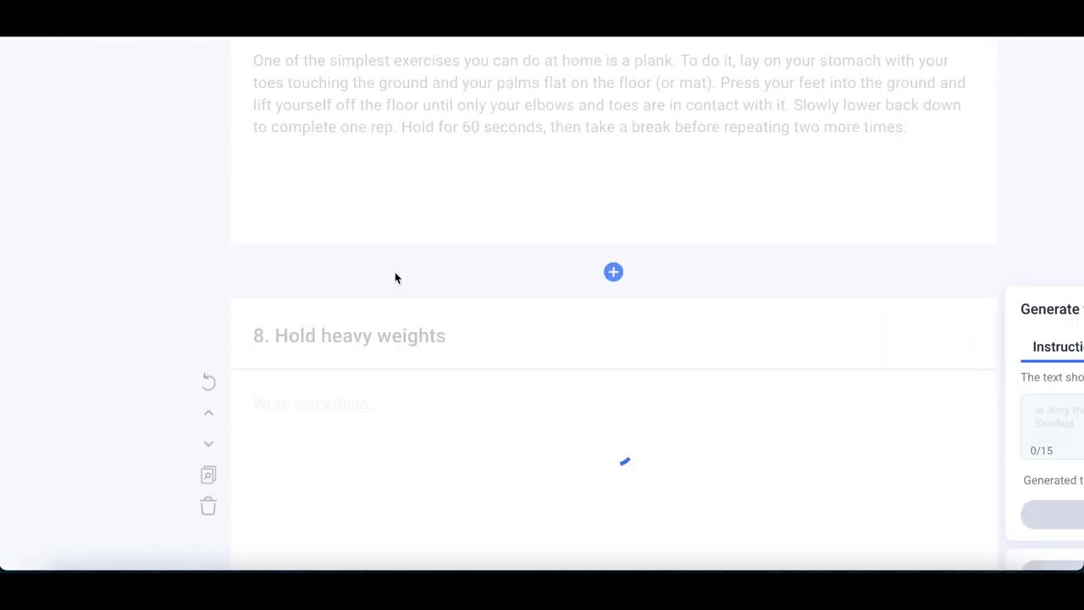
# Delete the word 'you' from the plank paragraph's first sentence.
pyautogui.scroll(2, 395, 278)
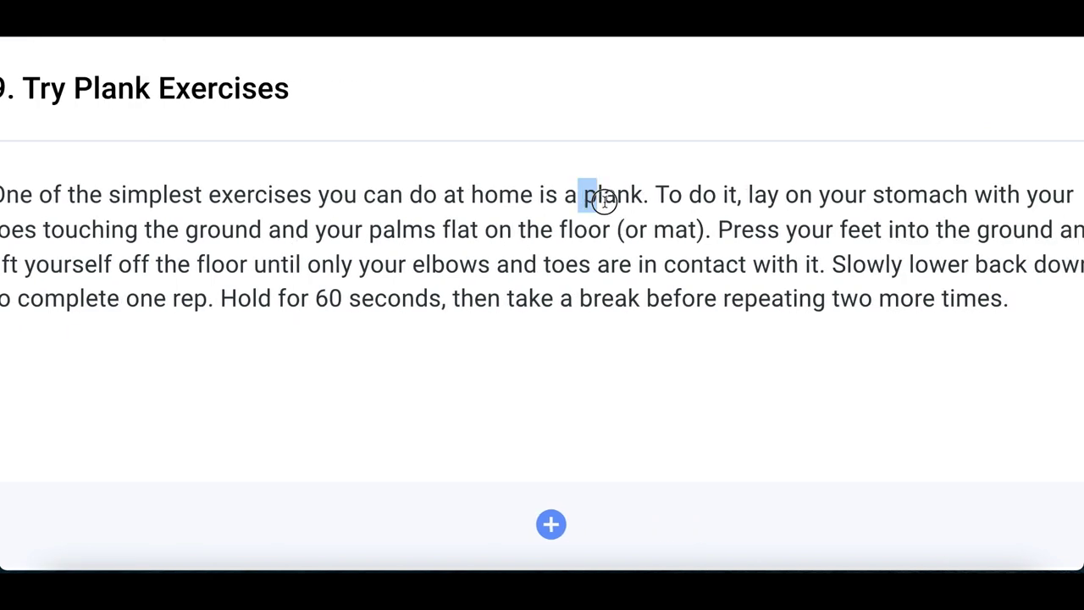
pyautogui.moveTo(604, 198); pyautogui.dragTo(640, 198)
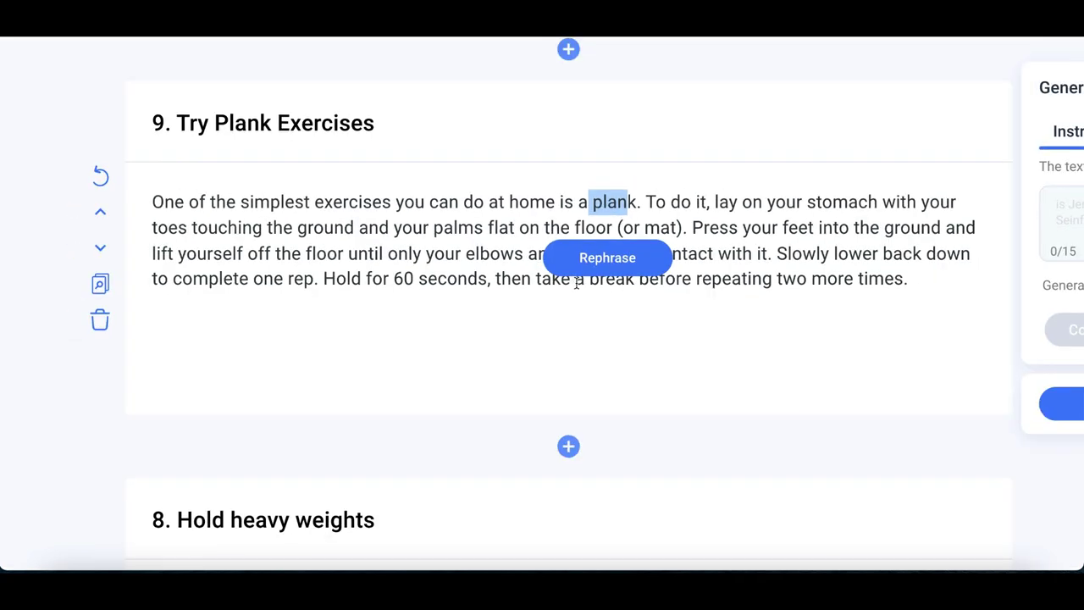
pyautogui.click(422, 206)
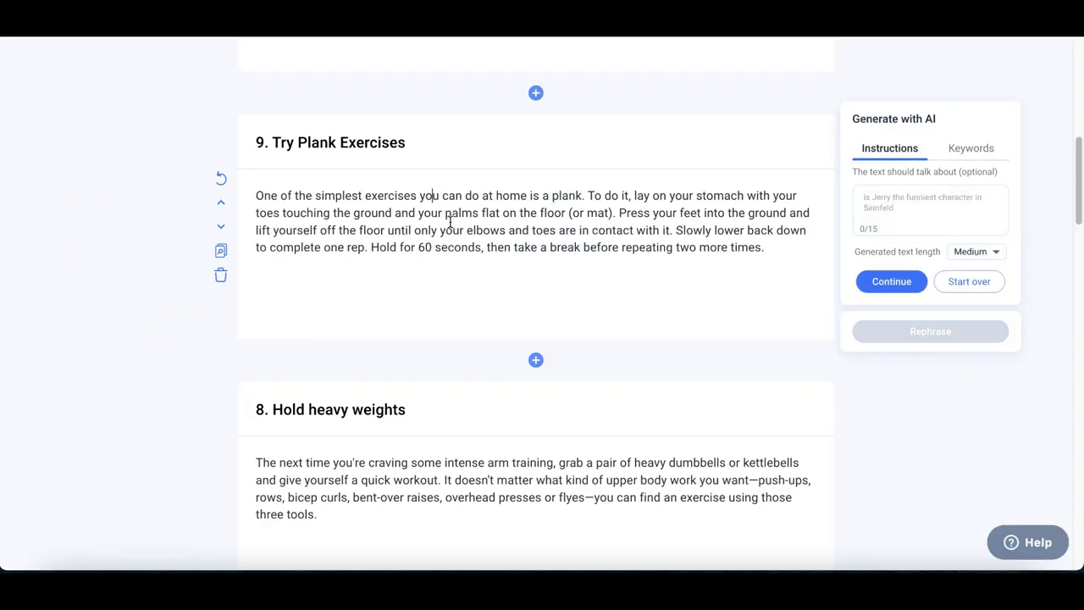
pyautogui.press('BackSpace')
pyautogui.press('BackSpace')
pyautogui.press('BackSpace')
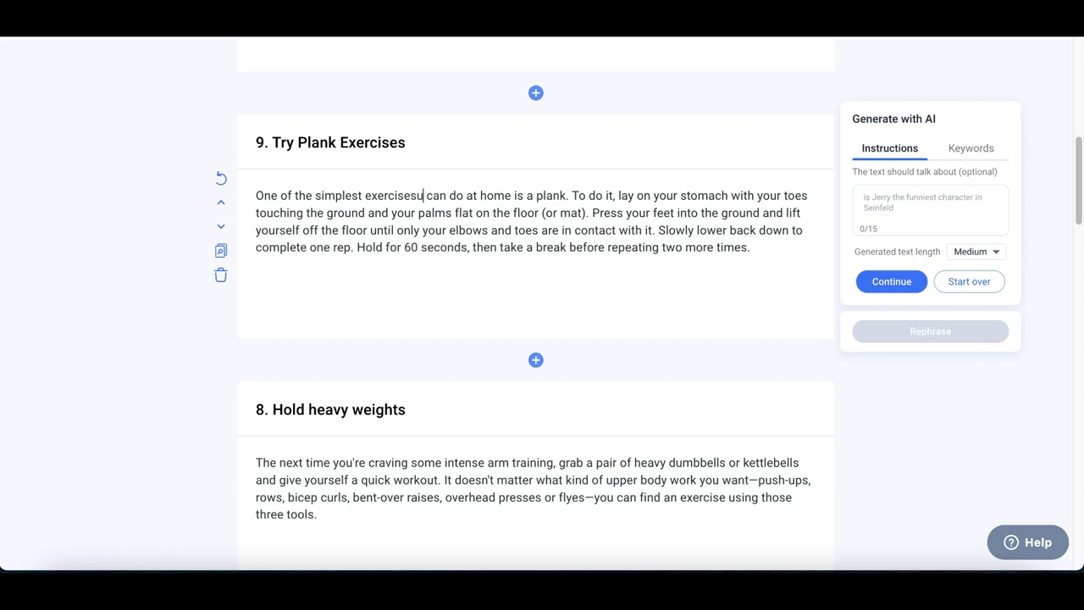
pyautogui.press('BackSpace')
pyautogui.scroll(1, 450, 412)
pyautogui.scroll(-2, 450, 412)
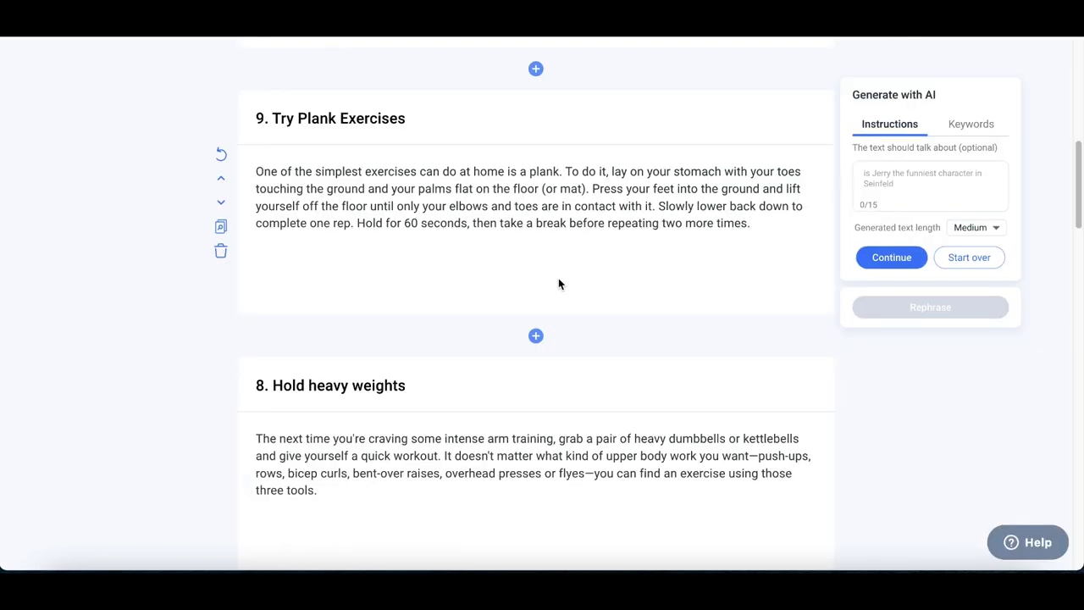
pyautogui.scroll(10, 558, 284)
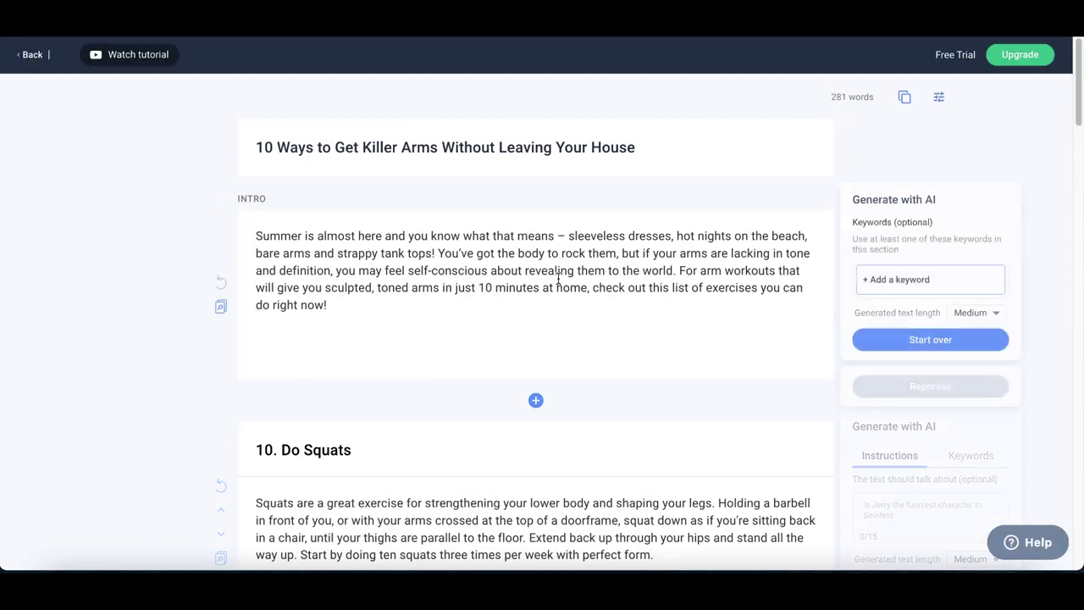
# Generate an AI paragraph for the empty Do Lunges section.
pyautogui.scroll(-5, 558, 280)
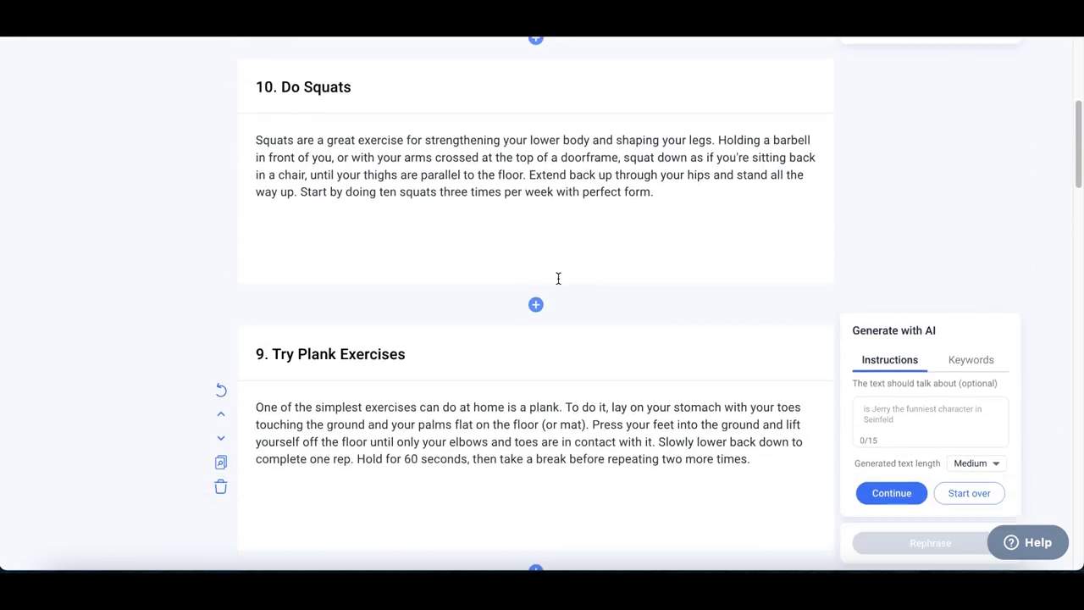
pyautogui.scroll(-3, 558, 280)
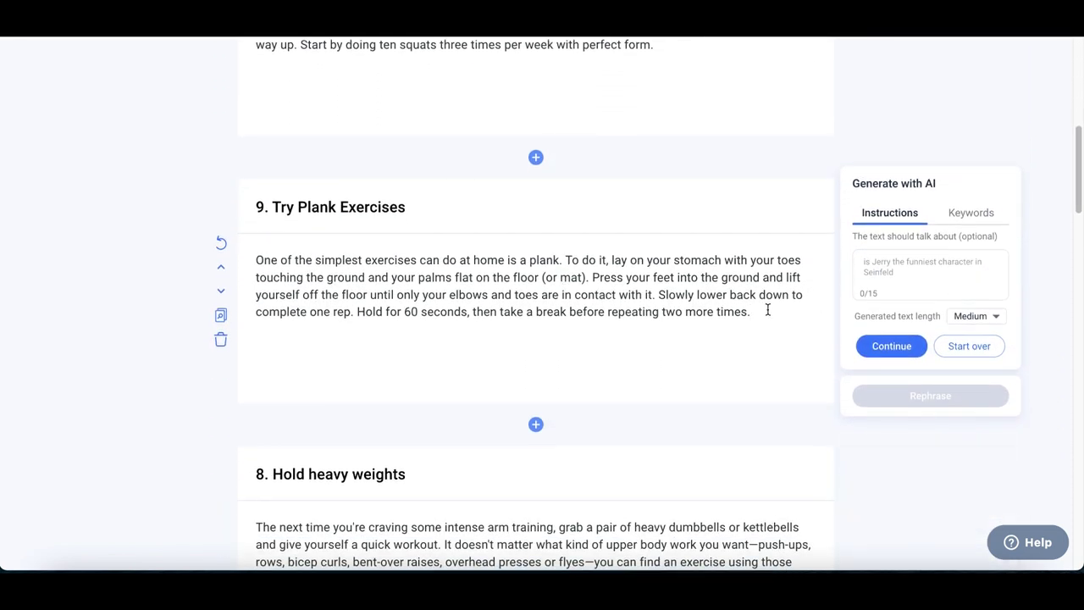
pyautogui.scroll(-1, 768, 310)
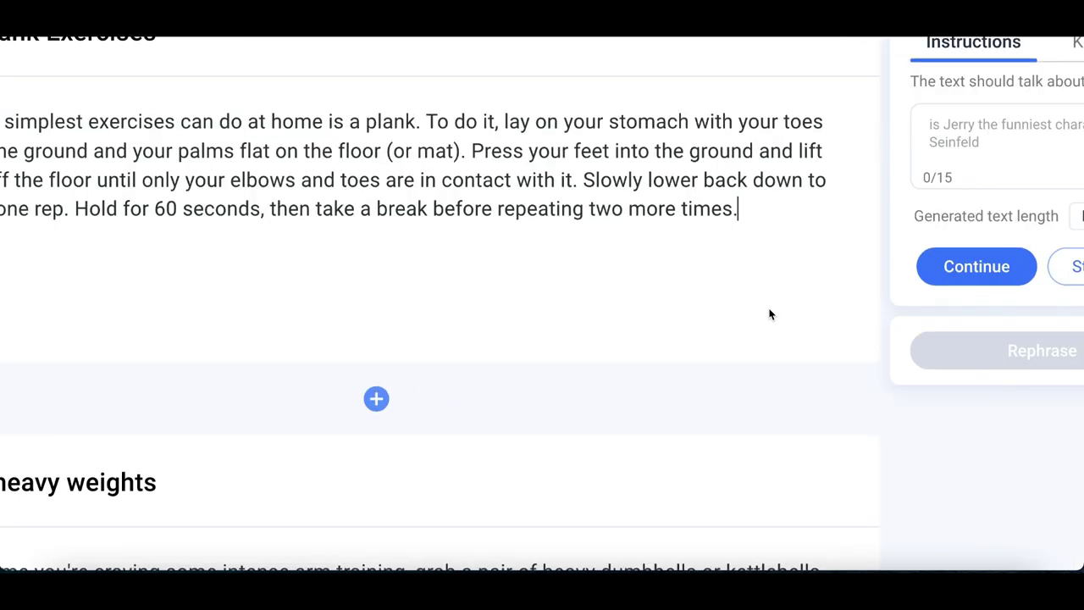
pyautogui.scroll(-6, 730, 314)
pyautogui.click(510, 205)
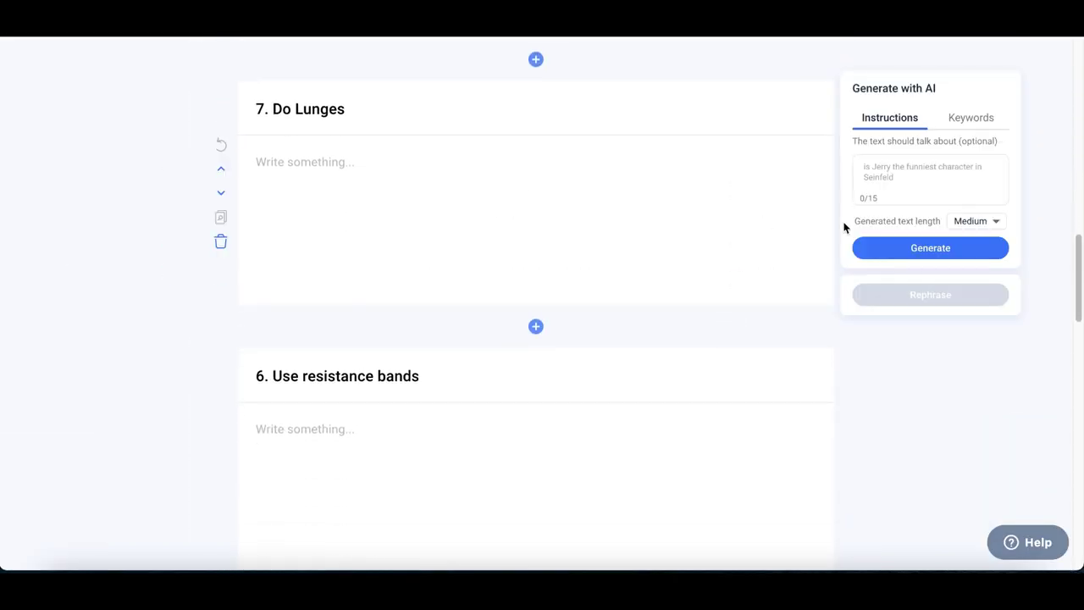
pyautogui.click(889, 246)
# Copy the full 432-word article to the clipboard.
pyautogui.scroll(-3, 600, 261)
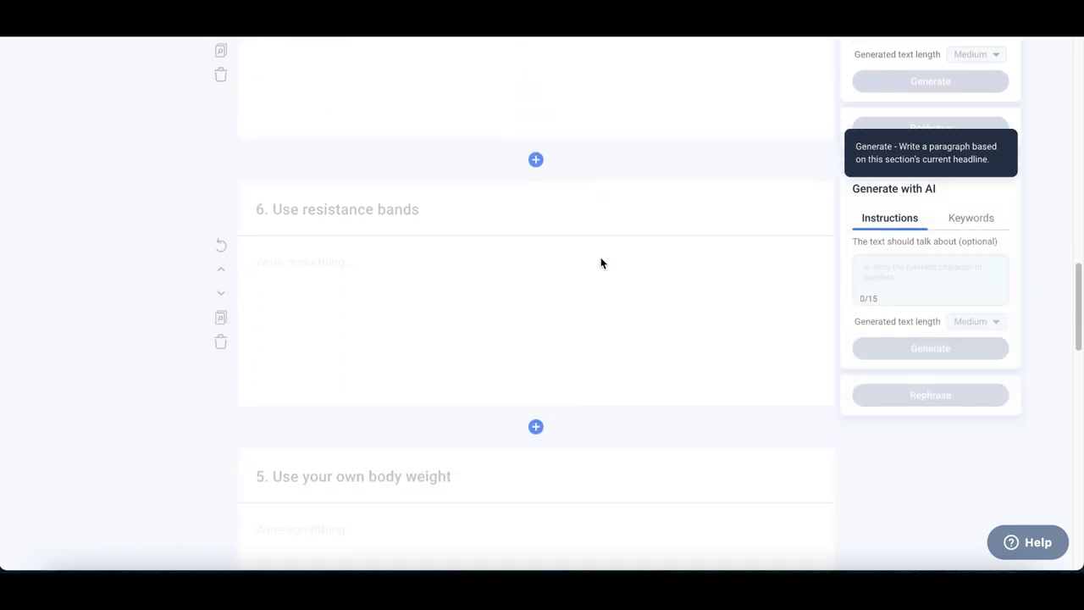
pyautogui.scroll(15, 511, 278)
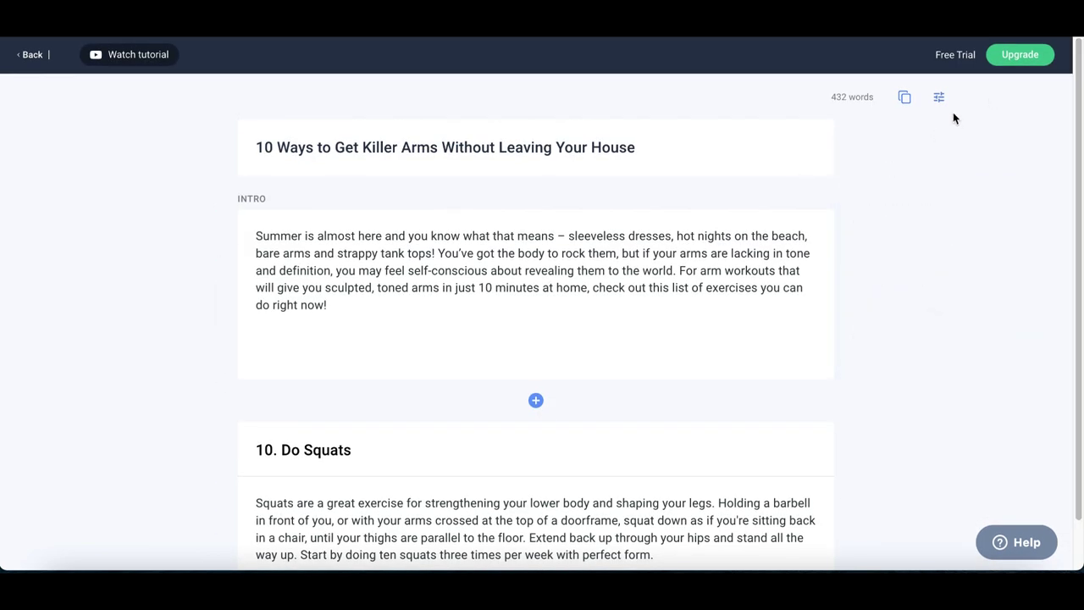
pyautogui.moveTo(627, 72); pyautogui.dragTo(684, 72)
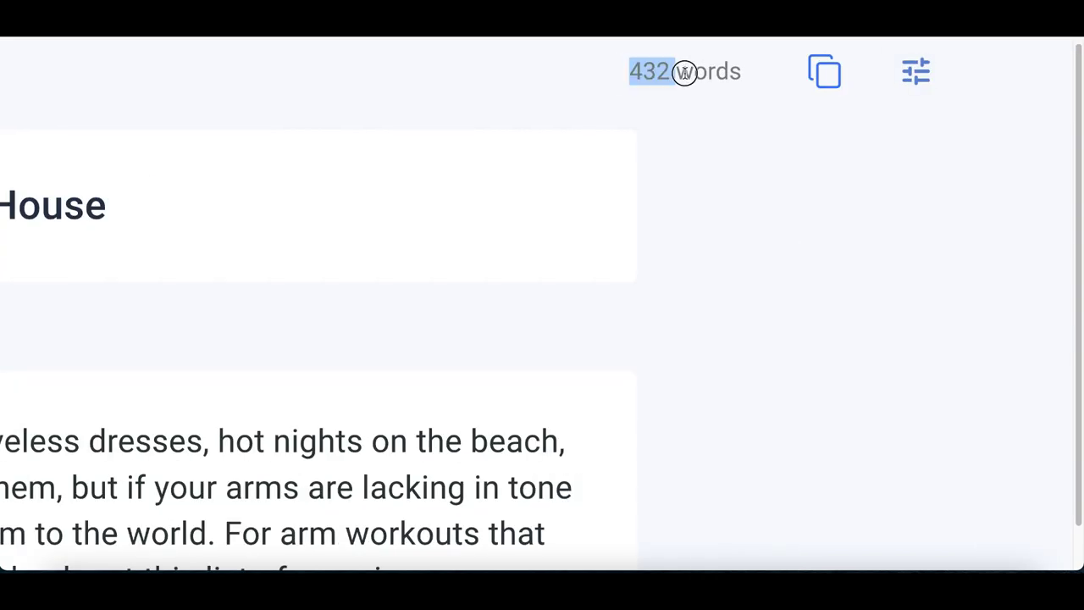
pyautogui.click(843, 84)
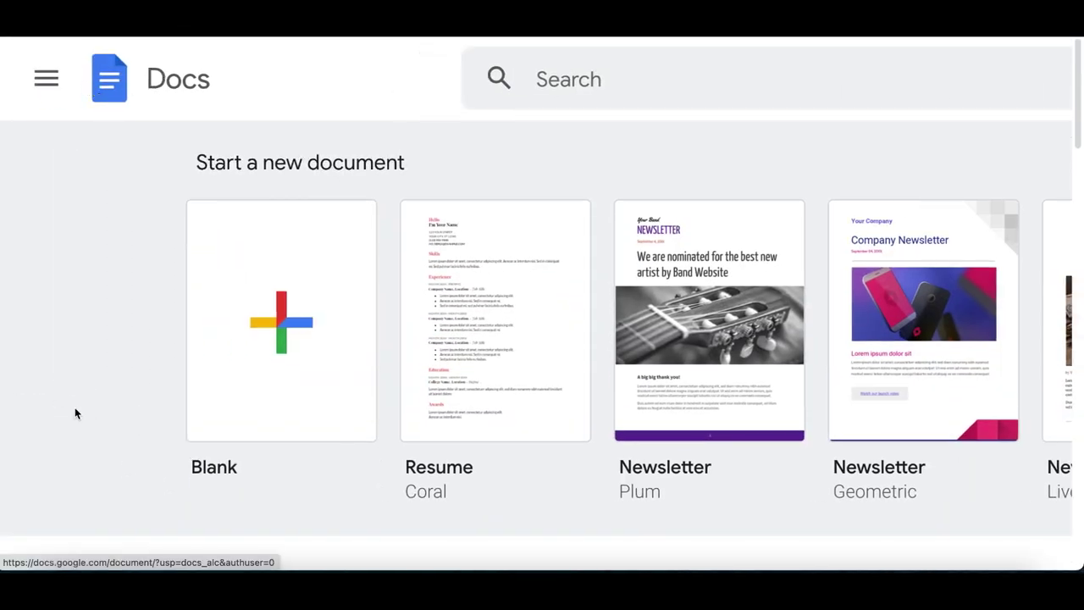
# Create a blank Google Doc and paste the arm-workout article into it.
pyautogui.click(274, 393)
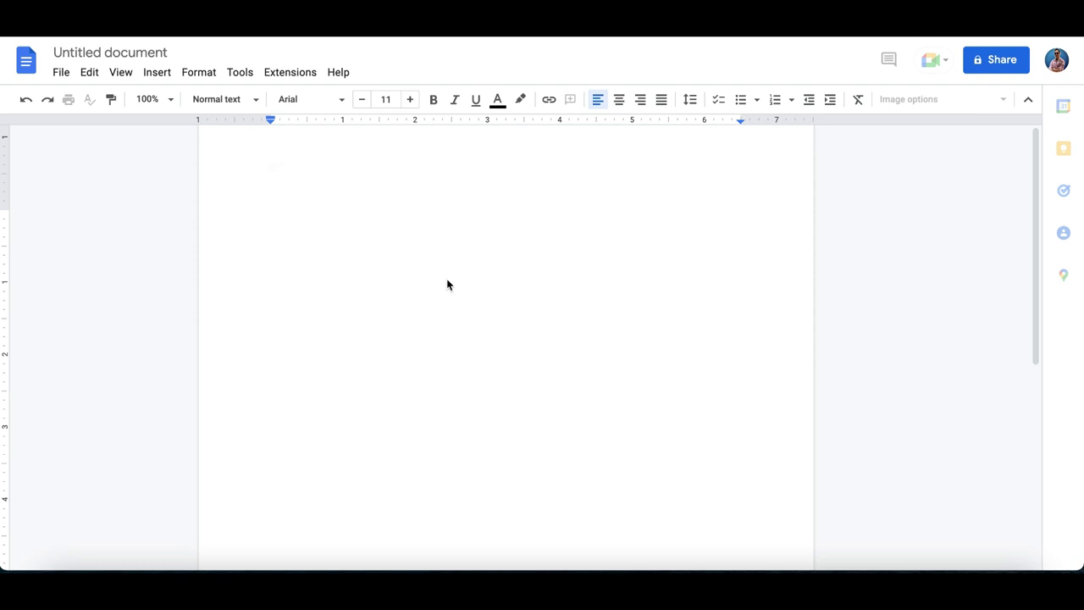
pyautogui.hotkey('ctrl', 'v')
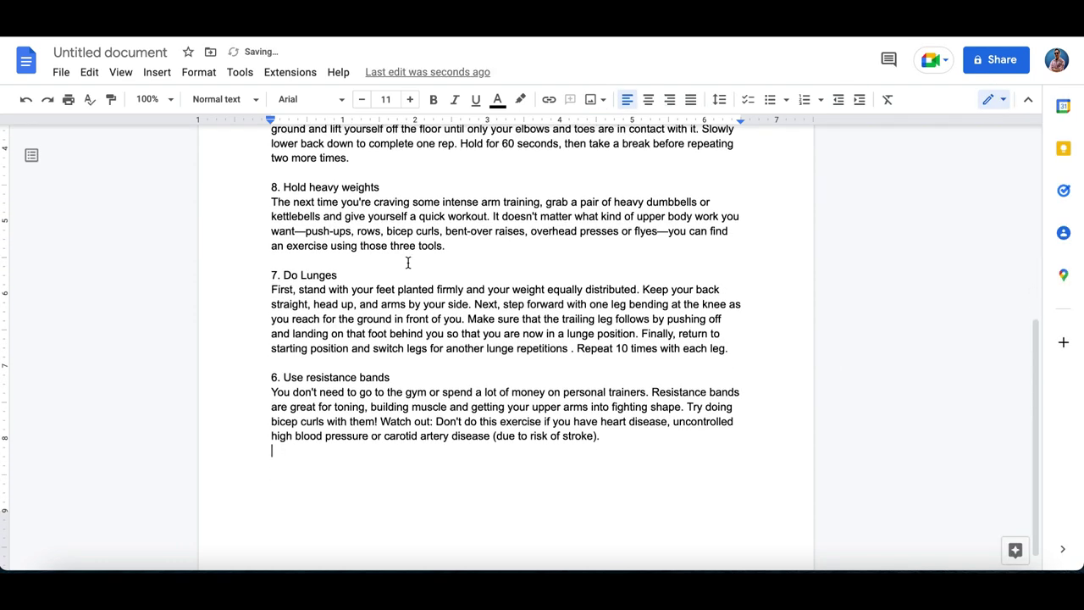
pyautogui.scroll(5, 409, 263)
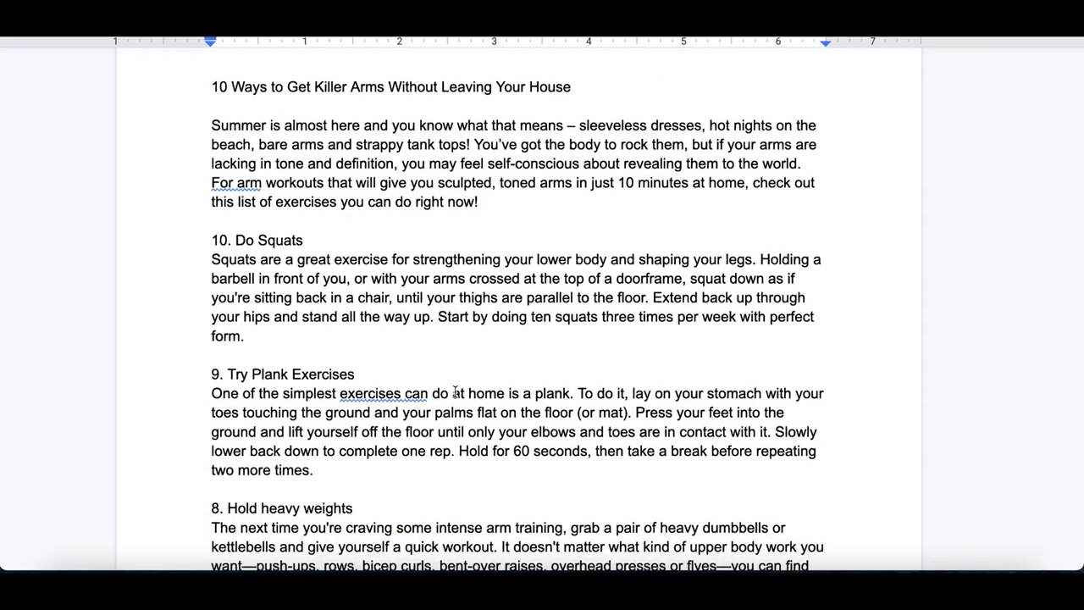
pyautogui.scroll(-4, 456, 392)
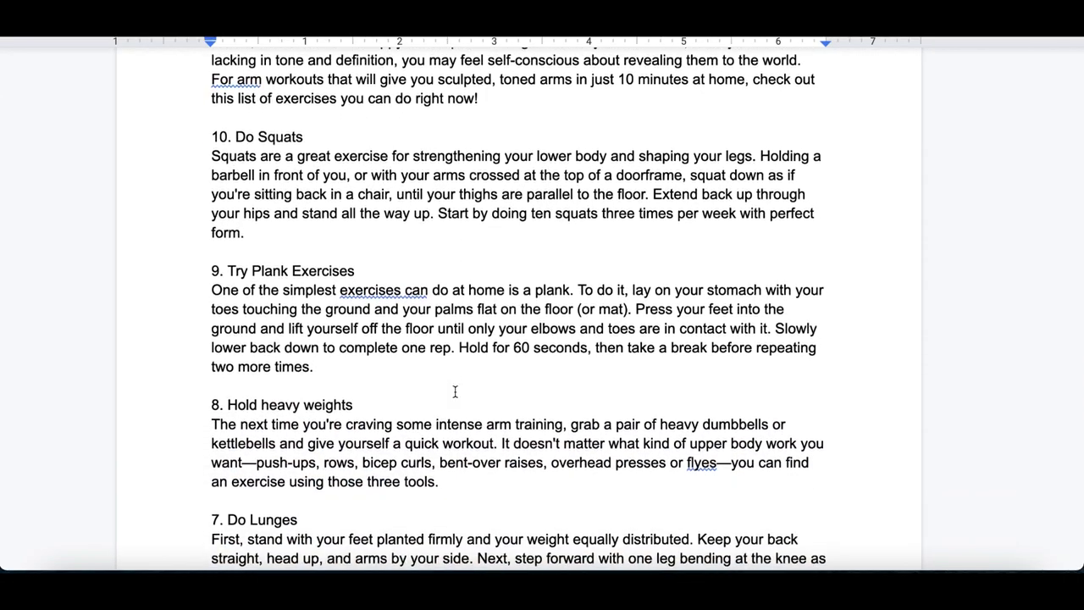
# Try moving the Hold heavy weights section text, then undo the move.
pyautogui.moveTo(459, 408); pyautogui.dragTo(194, 335)
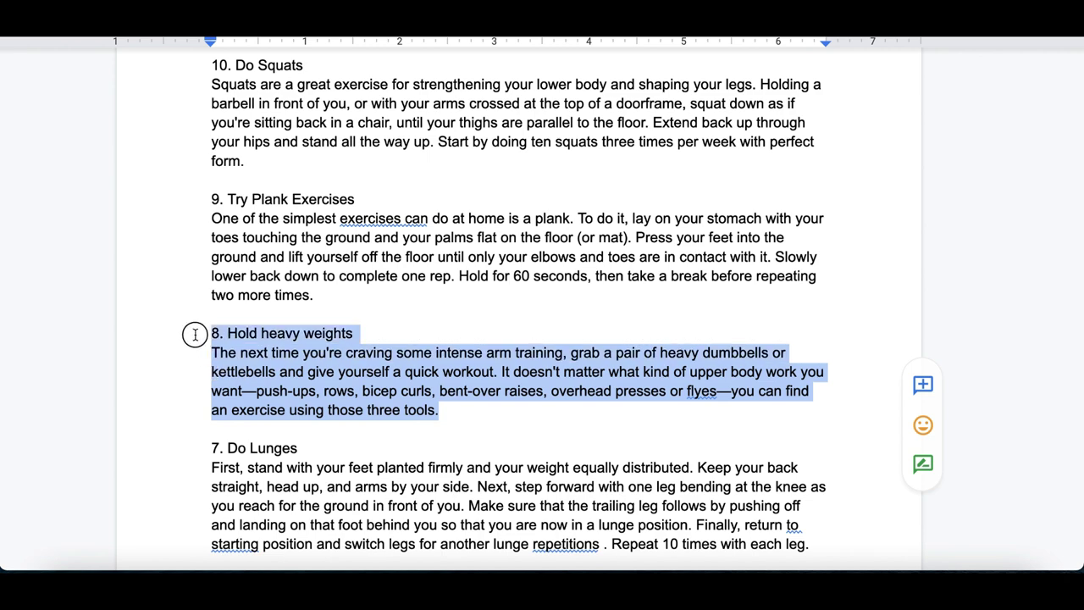
pyautogui.rightClick(272, 371)
pyautogui.click(227, 432)
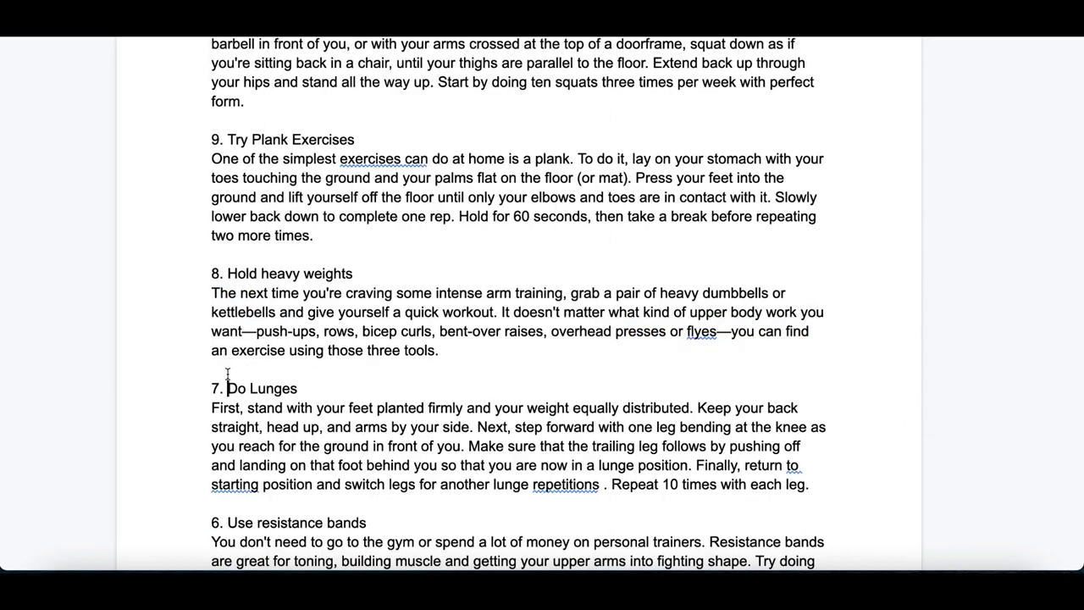
pyautogui.moveTo(272, 337); pyautogui.dragTo(408, 356)
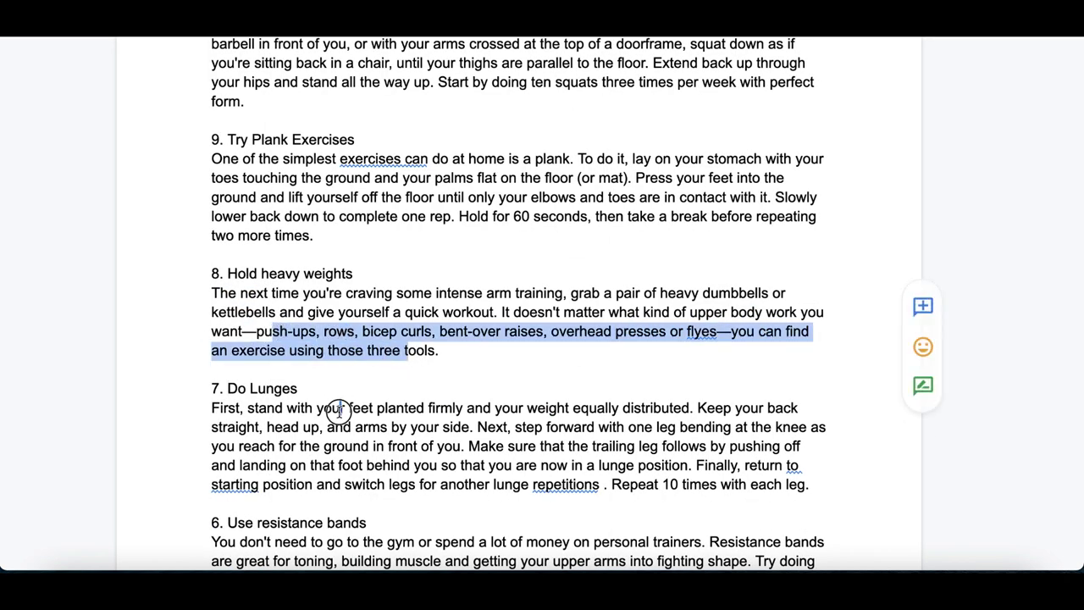
pyautogui.moveTo(338, 426); pyautogui.dragTo(338, 426)
pyautogui.hotkey('ctrl', 'z')
pyautogui.scroll(5, 400, 438)
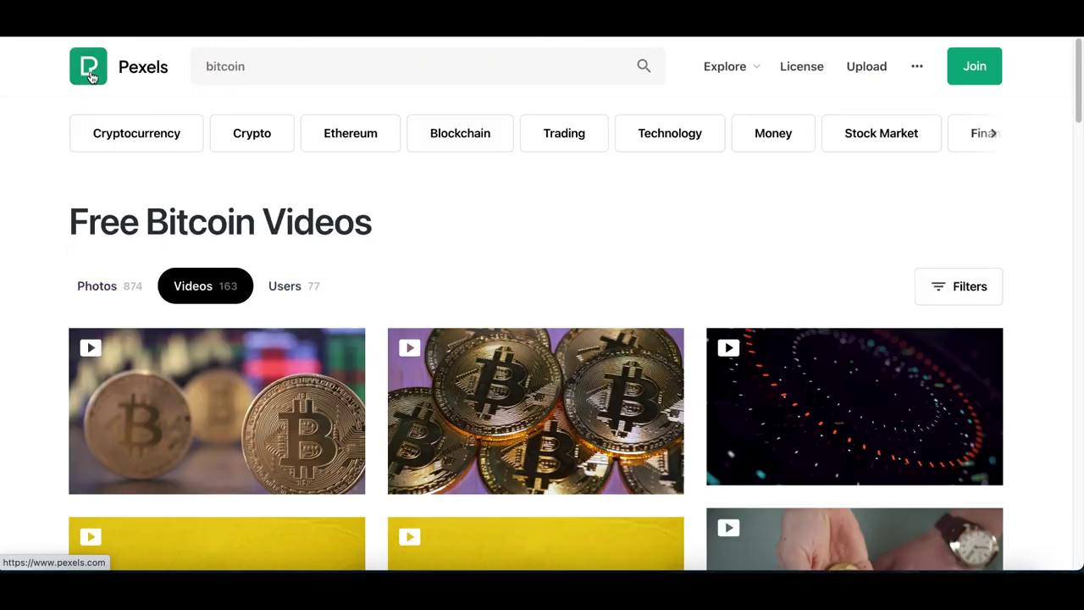
# Search Pexels for 'fitness' and switch the results to photos.
pyautogui.scroll(5, 79, 79)
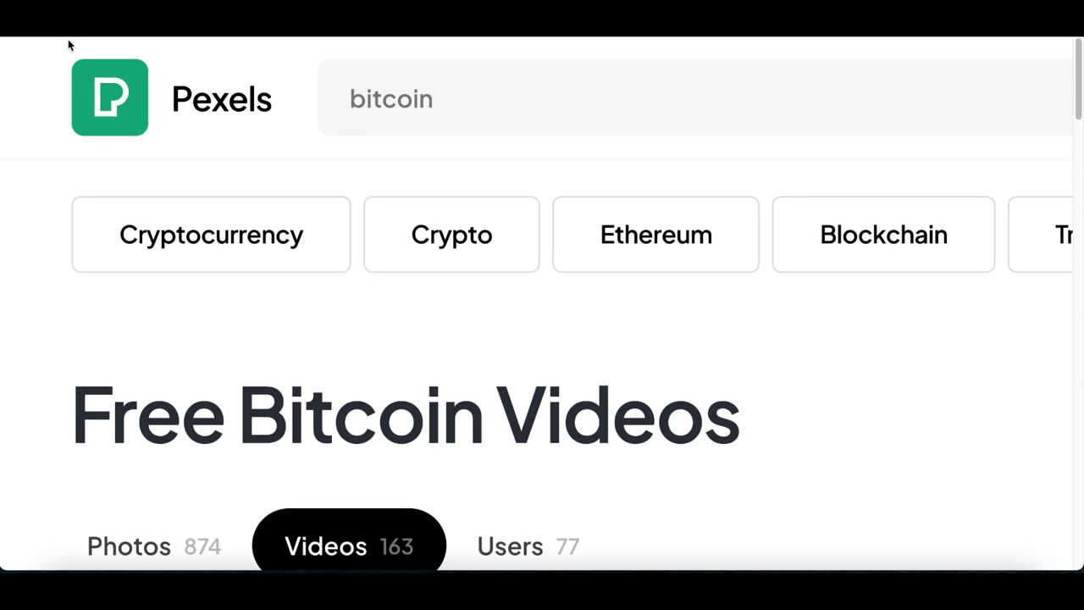
pyautogui.scroll(-5, 118, 104)
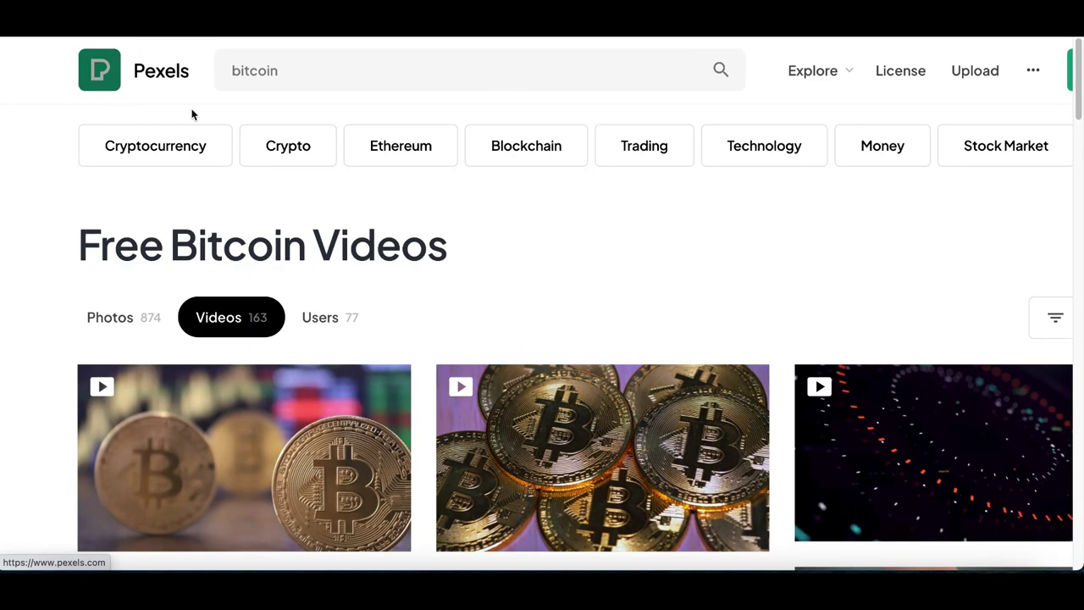
pyautogui.click(293, 75)
pyautogui.write('fit')
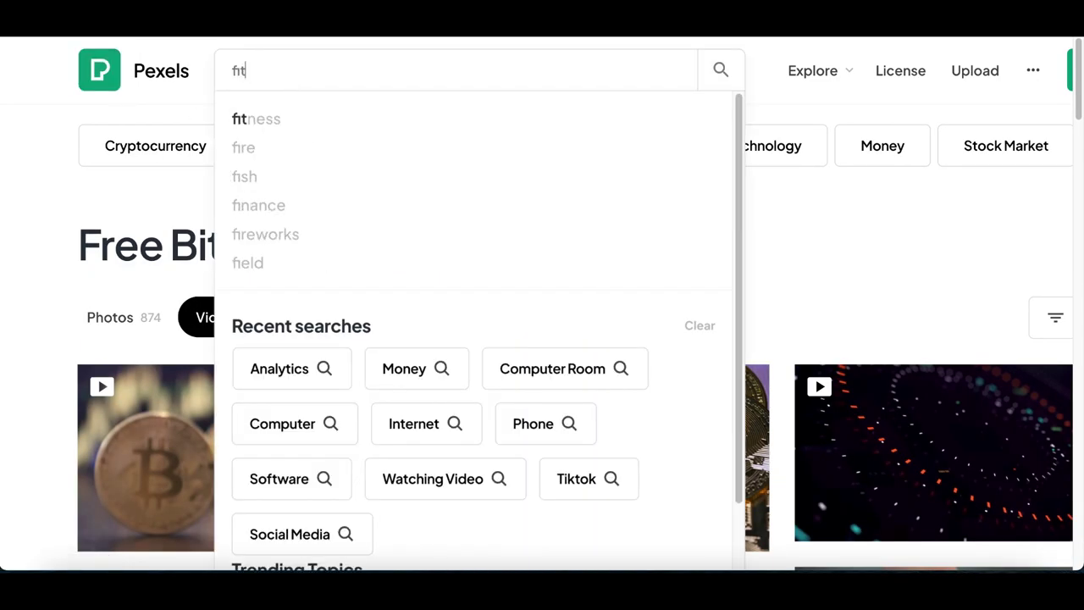
pyautogui.write('ness')
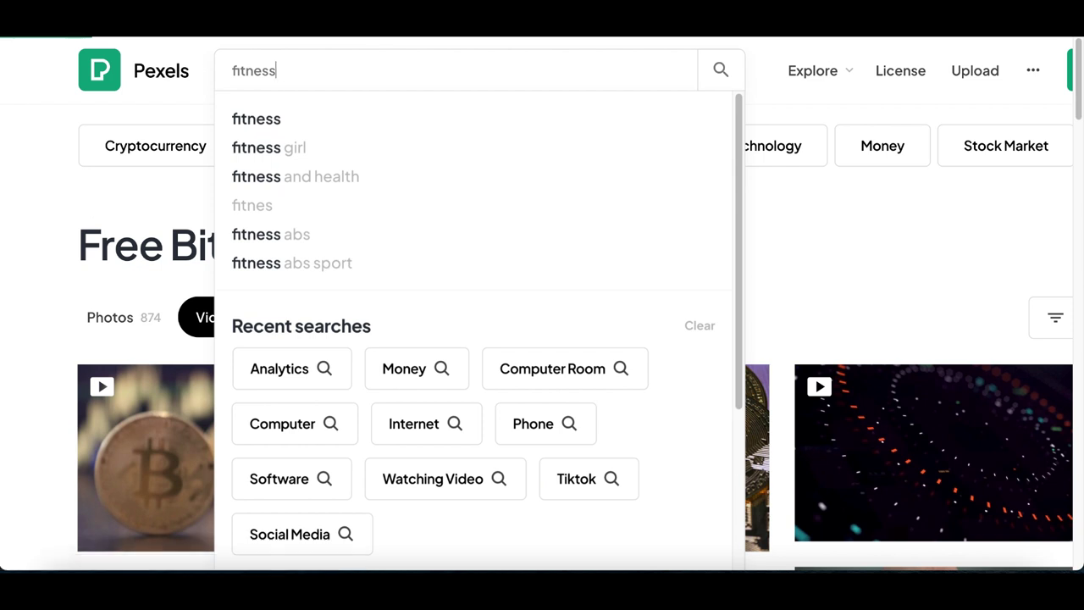
pyautogui.press('Return')
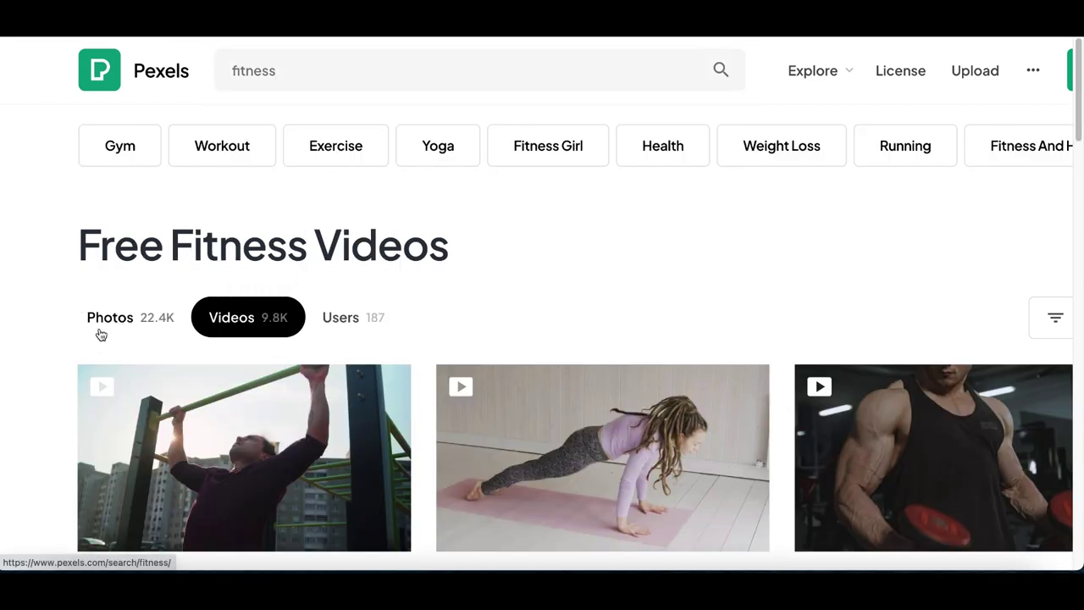
pyautogui.click(102, 330)
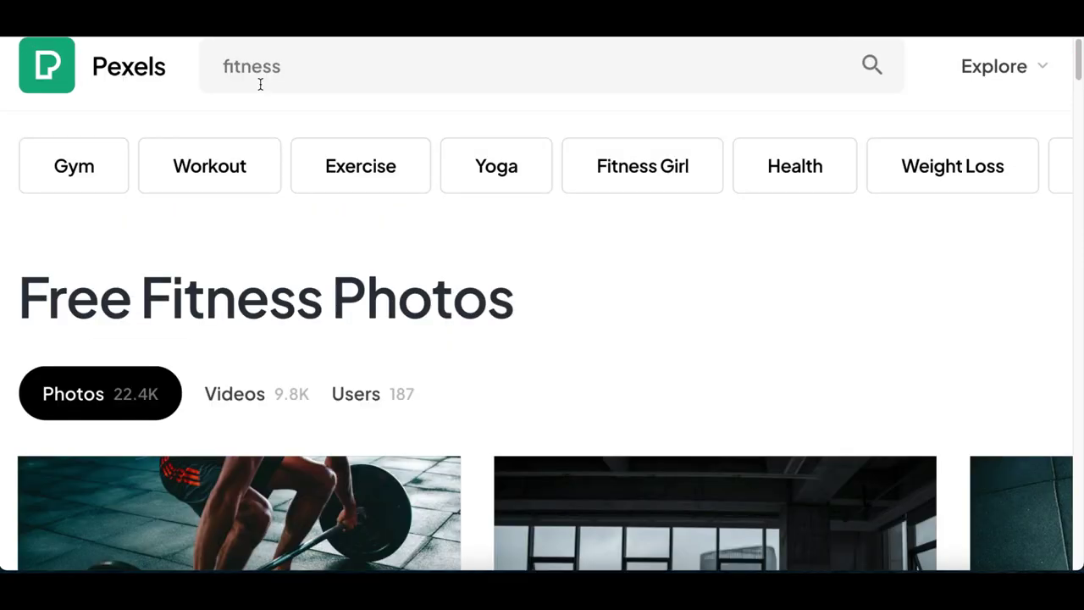
pyautogui.click(245, 70)
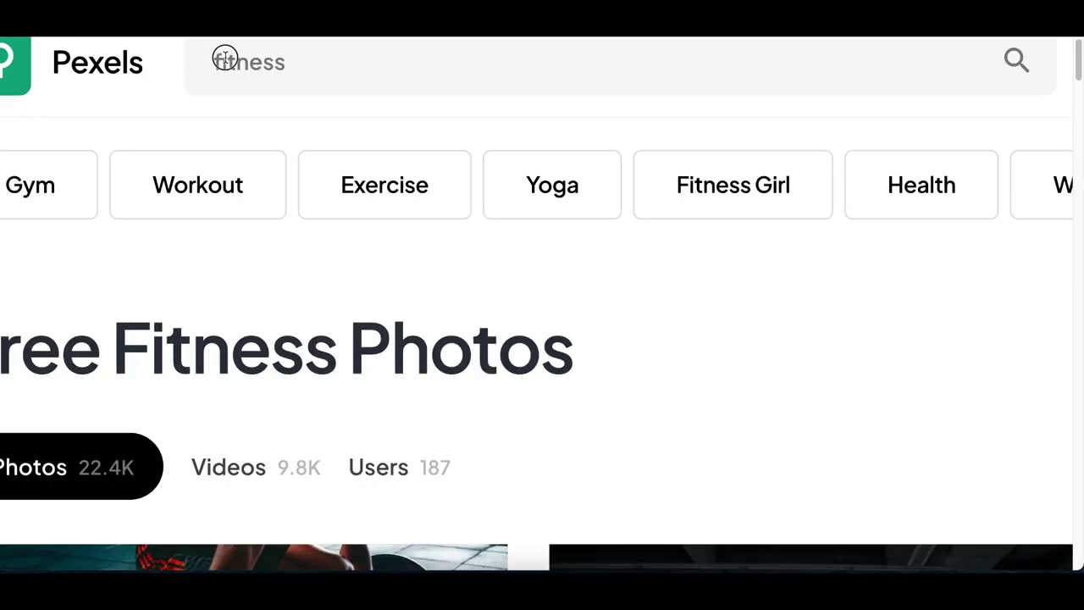
pyautogui.click(29, 271)
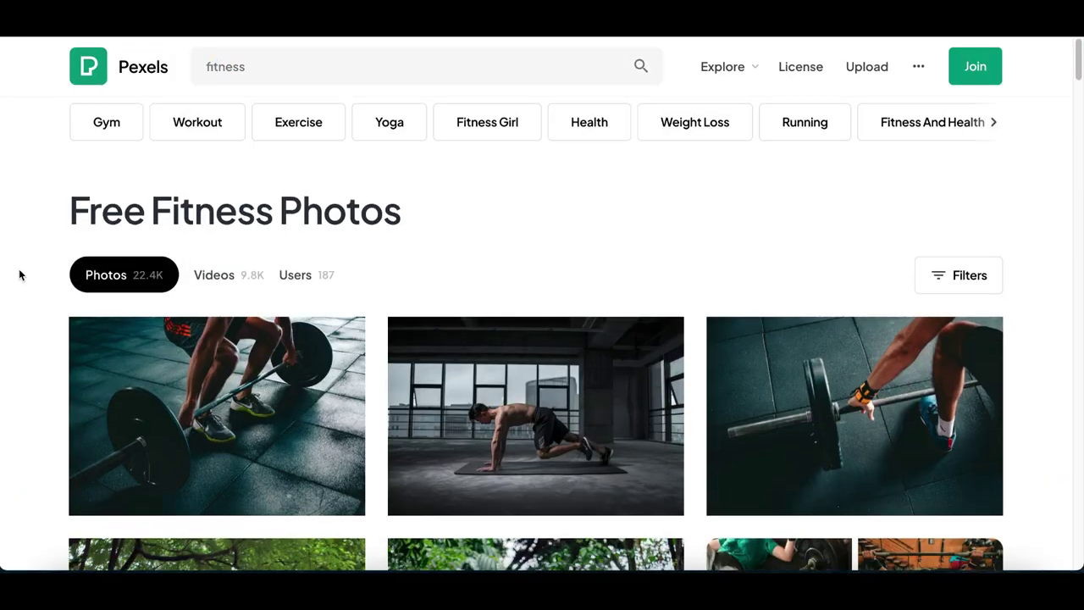
# Download the free photo of a woman stretching with her daughter.
pyautogui.scroll(-2, 20, 273)
pyautogui.scroll(-5, 539, 252)
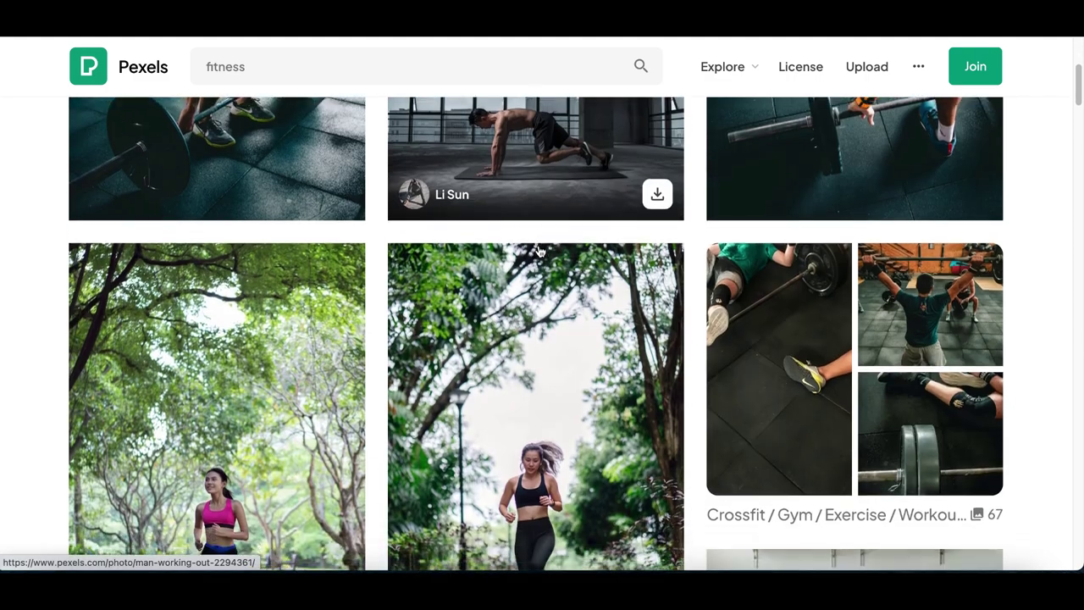
pyautogui.scroll(-3, 540, 252)
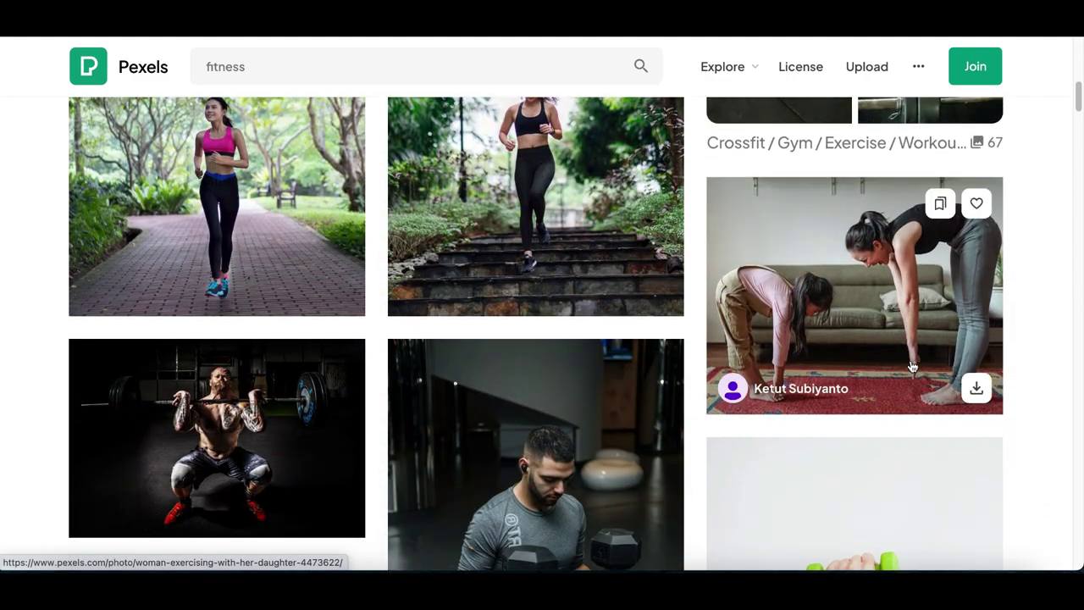
pyautogui.click(912, 365)
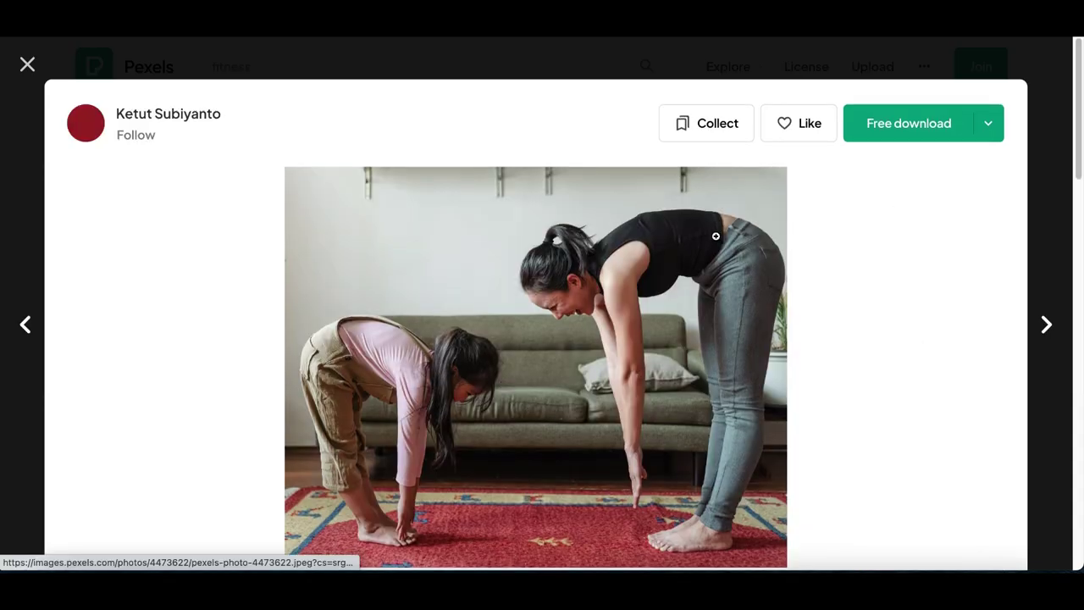
pyautogui.click(895, 134)
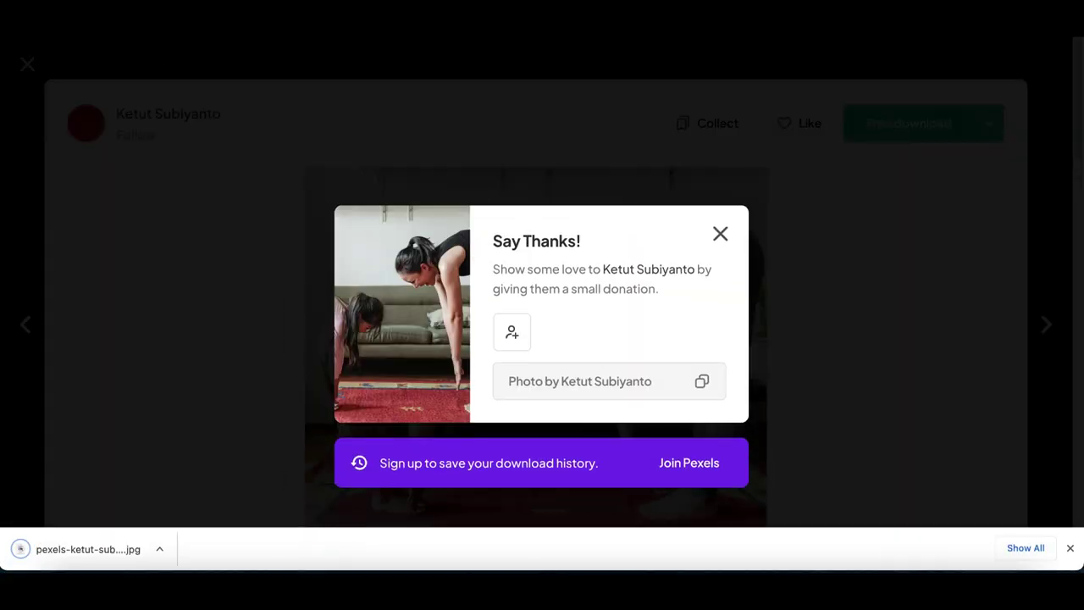
pyautogui.hotkey('ctrl', 'Tab')
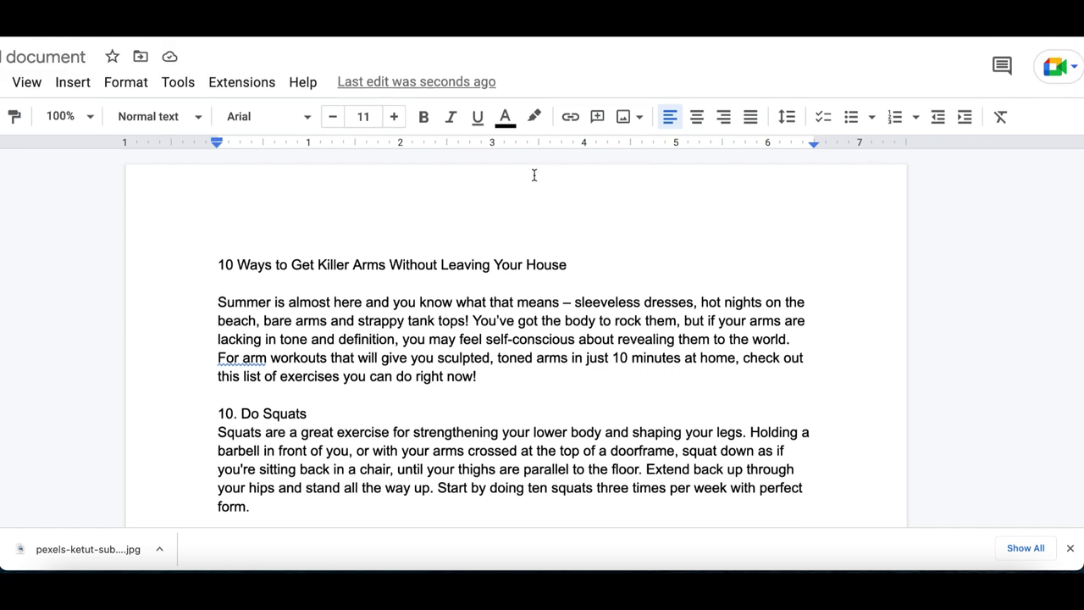
# Insert the downloaded pexels-ketut stretching photo on a new line beneath the title.
pyautogui.click(656, 247)
pyautogui.press('Return')
pyautogui.press('Return')
pyautogui.press('Return')
pyautogui.press('Return')
pyautogui.press('Return')
pyautogui.press('Return')
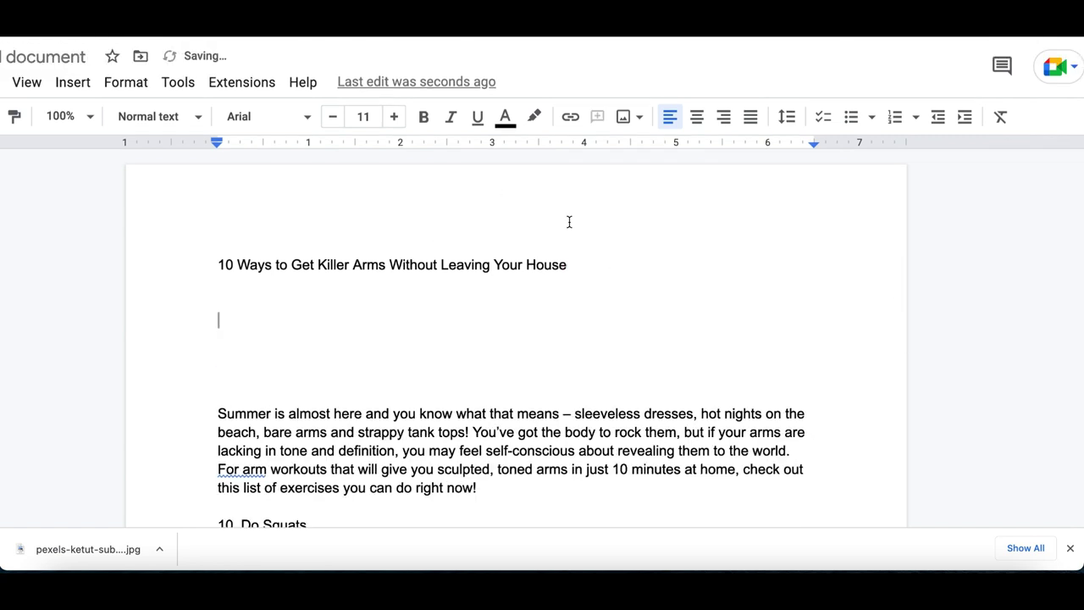
pyautogui.click(631, 116)
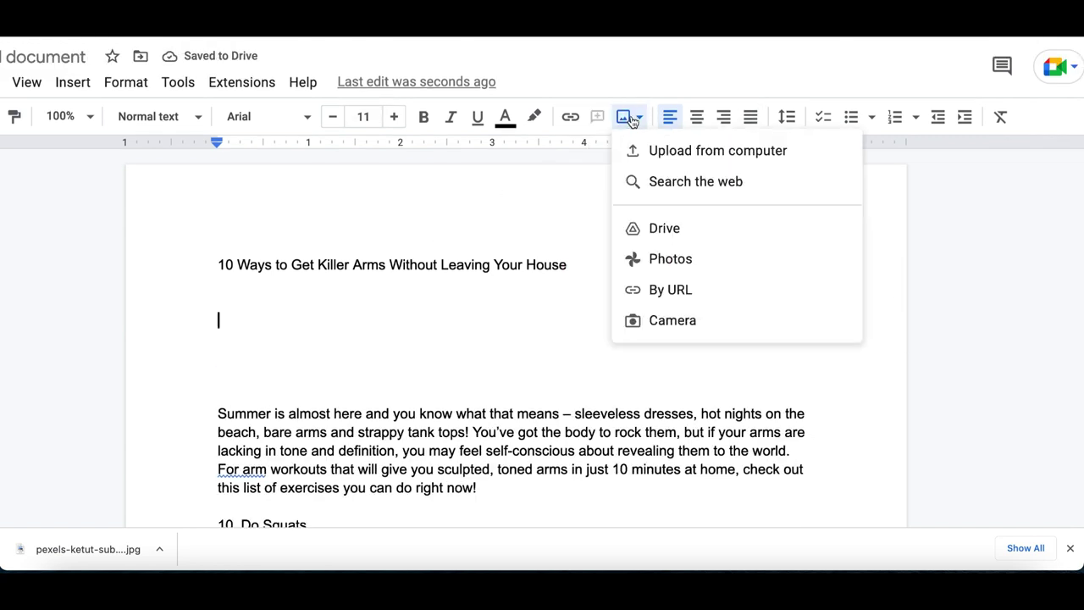
pyautogui.click(678, 158)
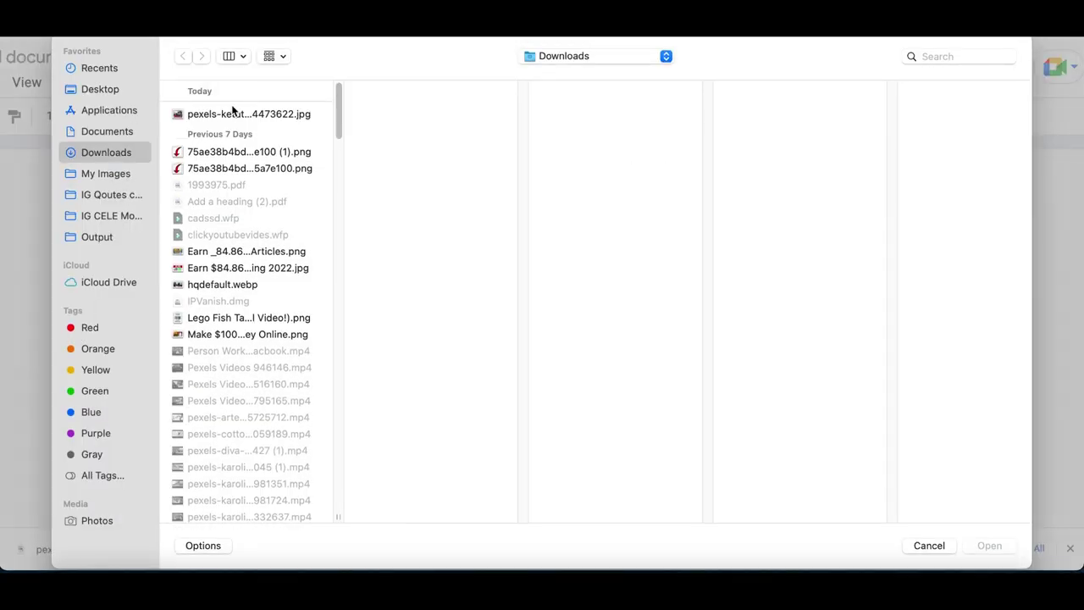
pyautogui.click(233, 115)
pyautogui.doubleClick(234, 115)
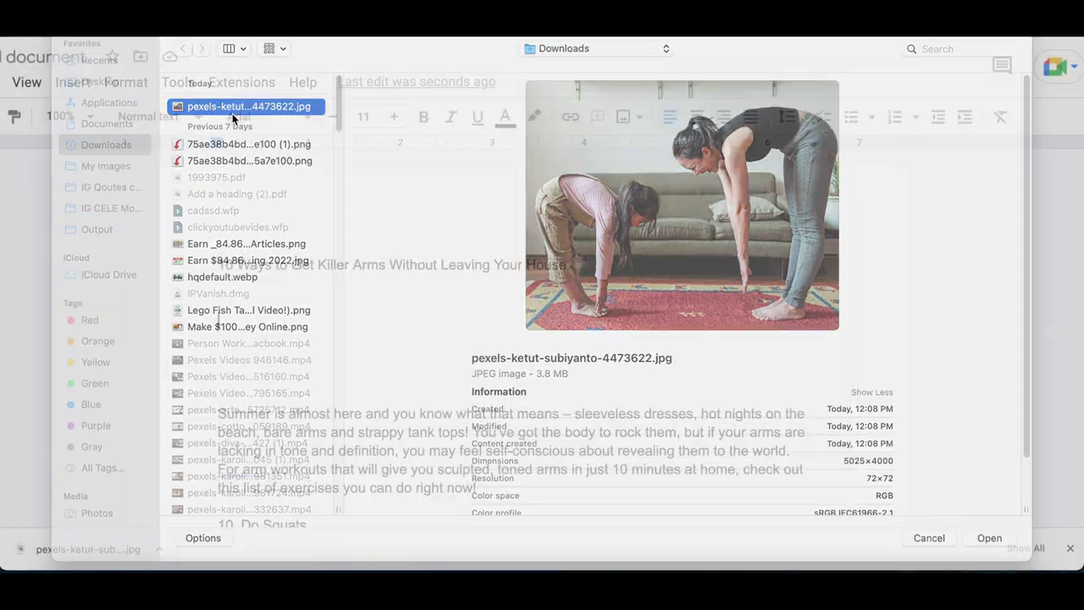
# Add blank lines after the plank paragraph and select 'Plank' in its heading.
pyautogui.scroll(-10, 587, 386)
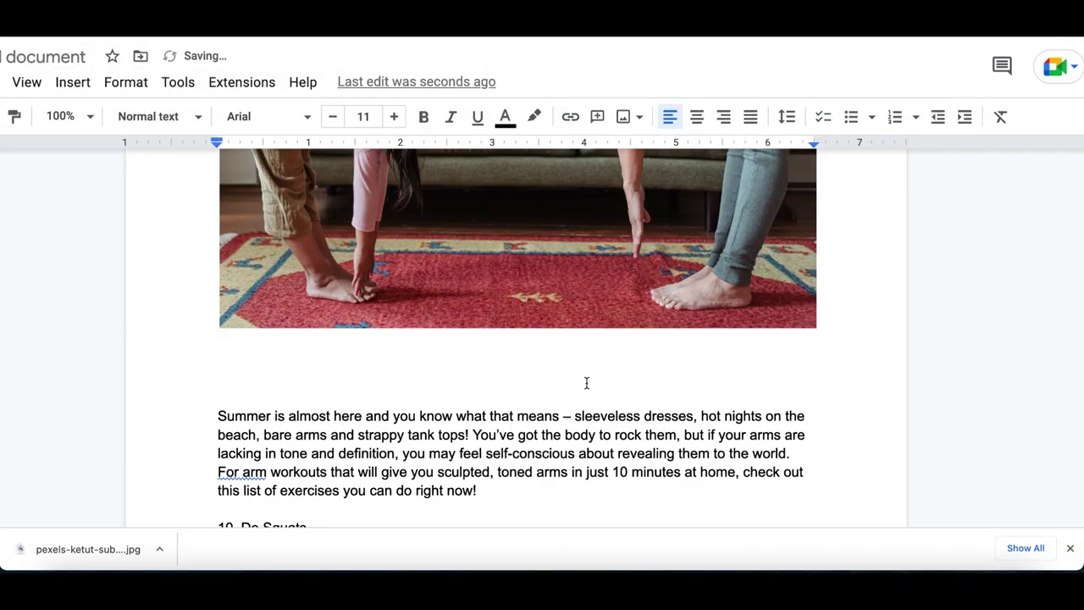
pyautogui.scroll(15, 587, 383)
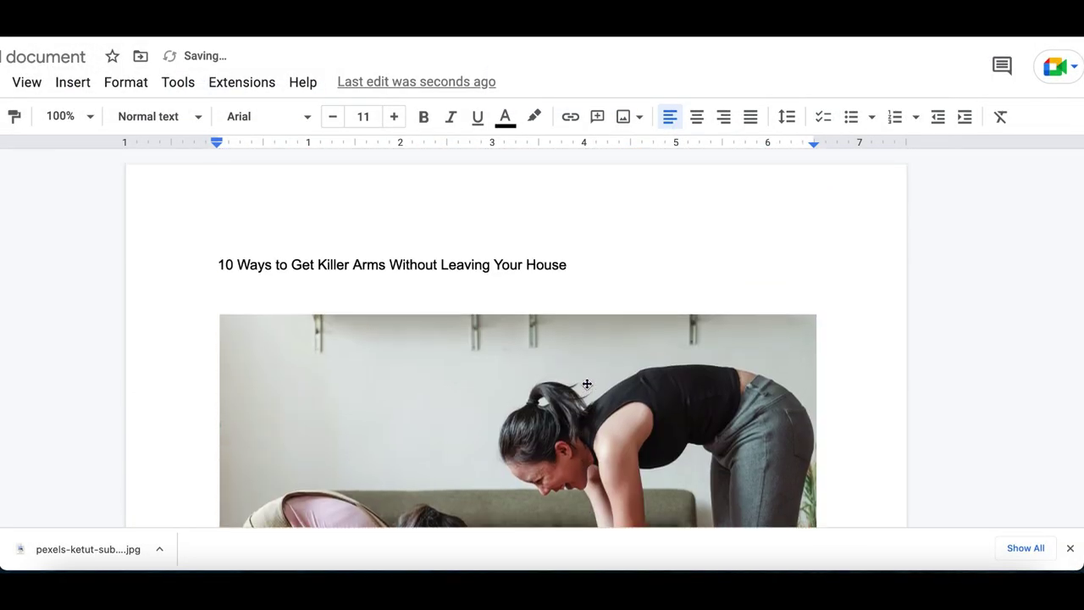
pyautogui.scroll(-5, 588, 383)
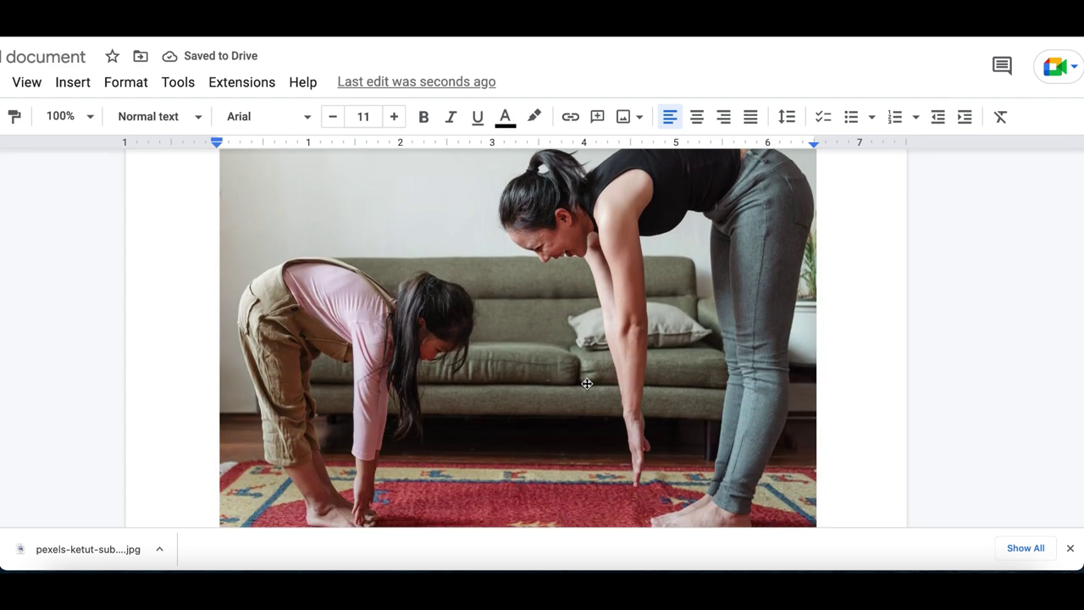
pyautogui.scroll(-8, 364, 292)
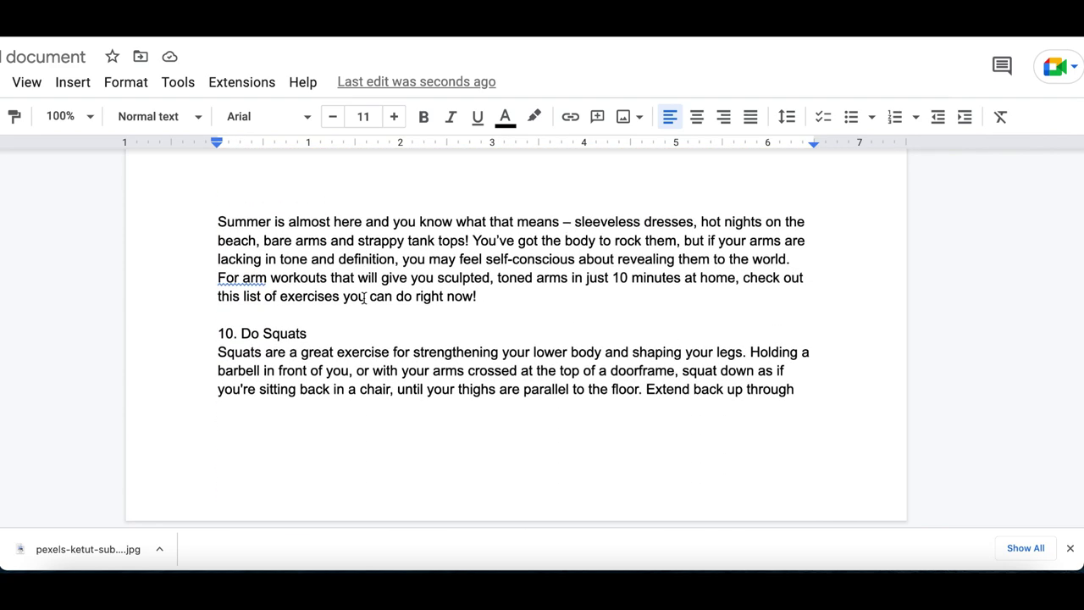
pyautogui.scroll(-8, 363, 298)
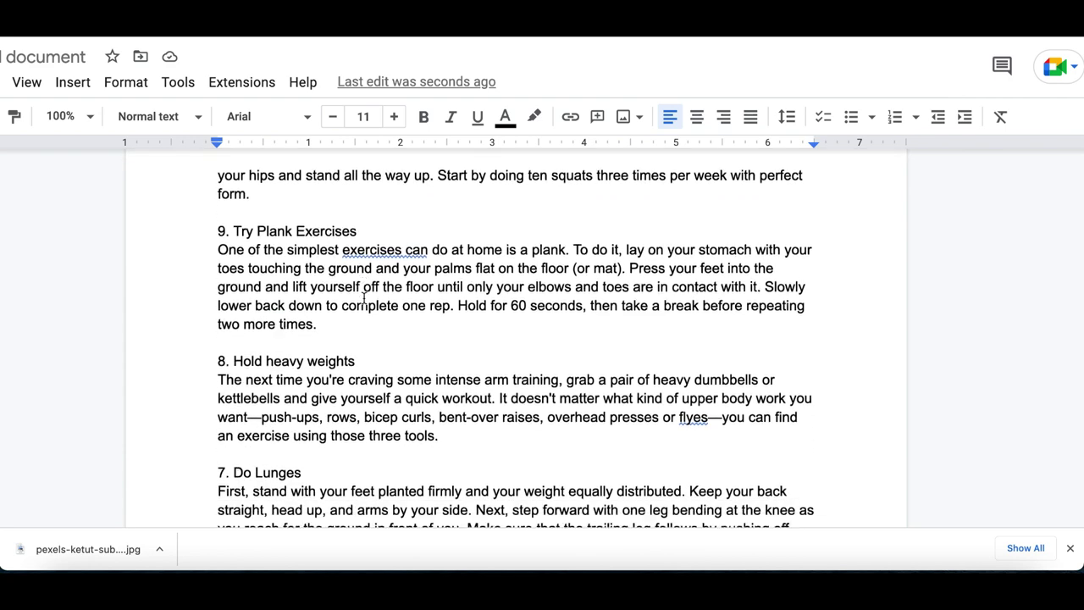
pyautogui.scroll(-5, 364, 298)
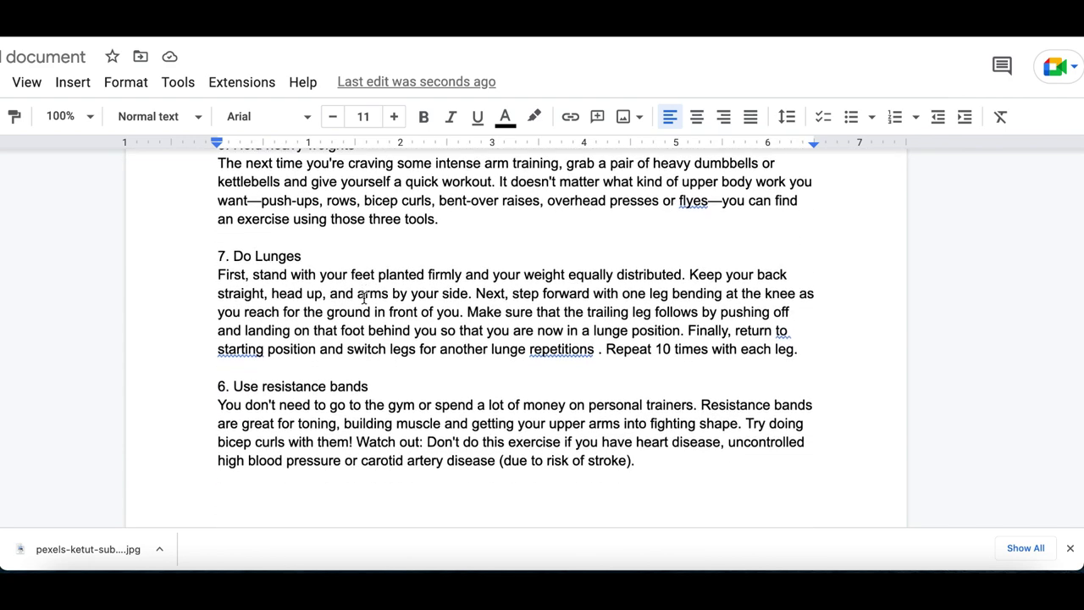
pyautogui.scroll(5, 364, 298)
pyautogui.doubleClick(372, 291)
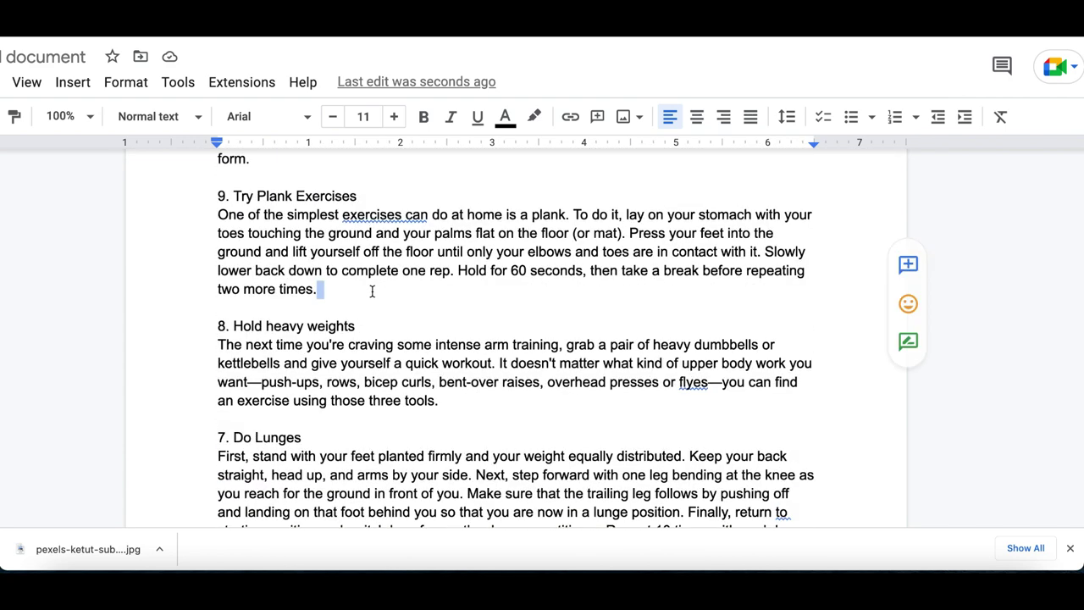
pyautogui.press('Return')
pyautogui.press('Return')
pyautogui.press('Return')
pyautogui.press('Return')
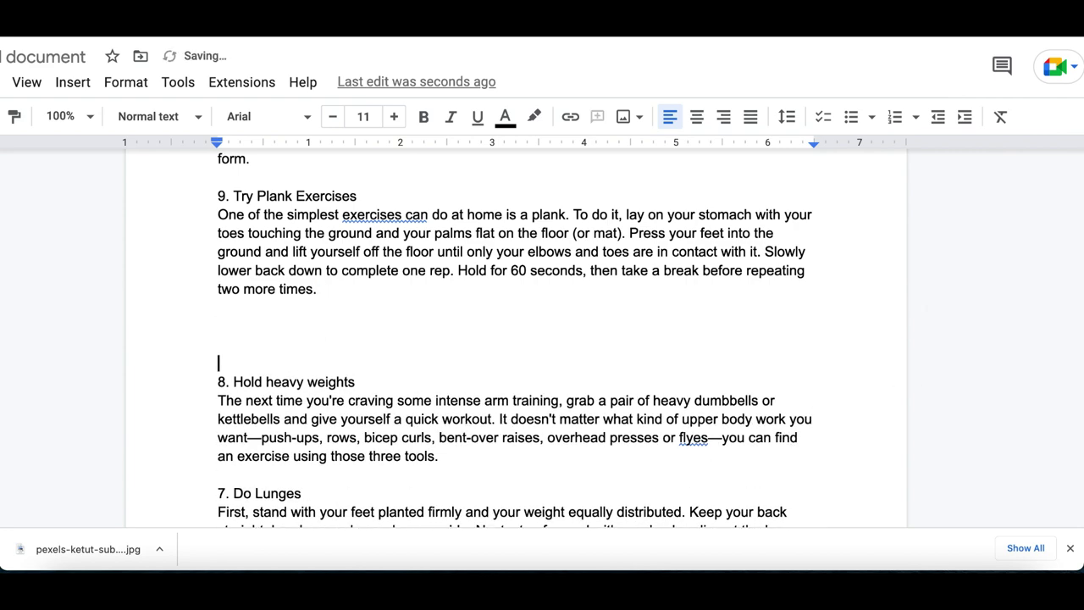
pyautogui.scroll(-2, 285, 271)
pyautogui.scroll(3, 284, 272)
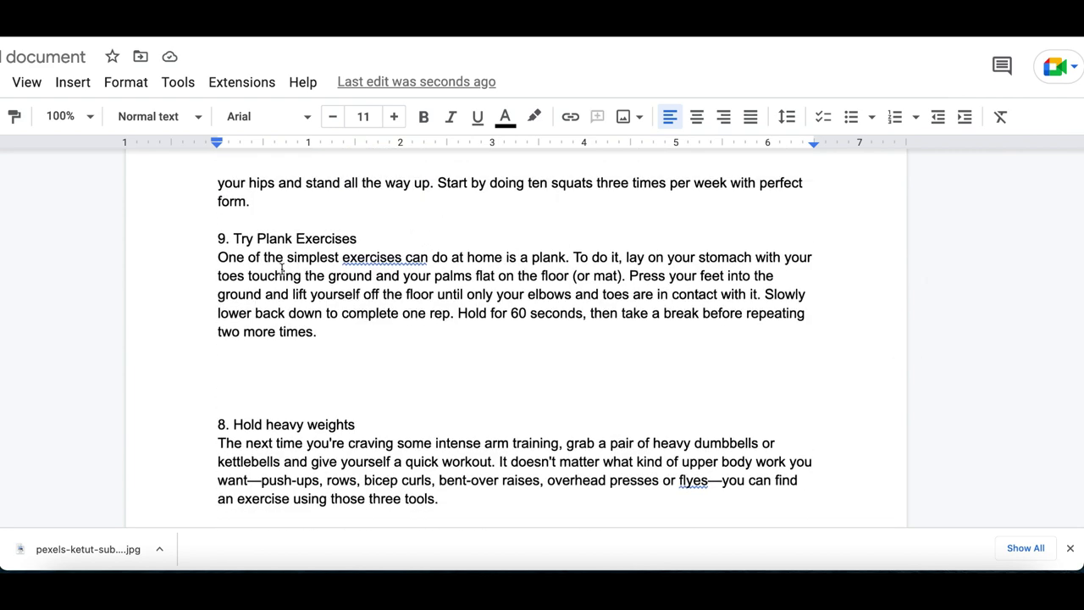
pyautogui.moveTo(255, 238); pyautogui.dragTo(287, 238)
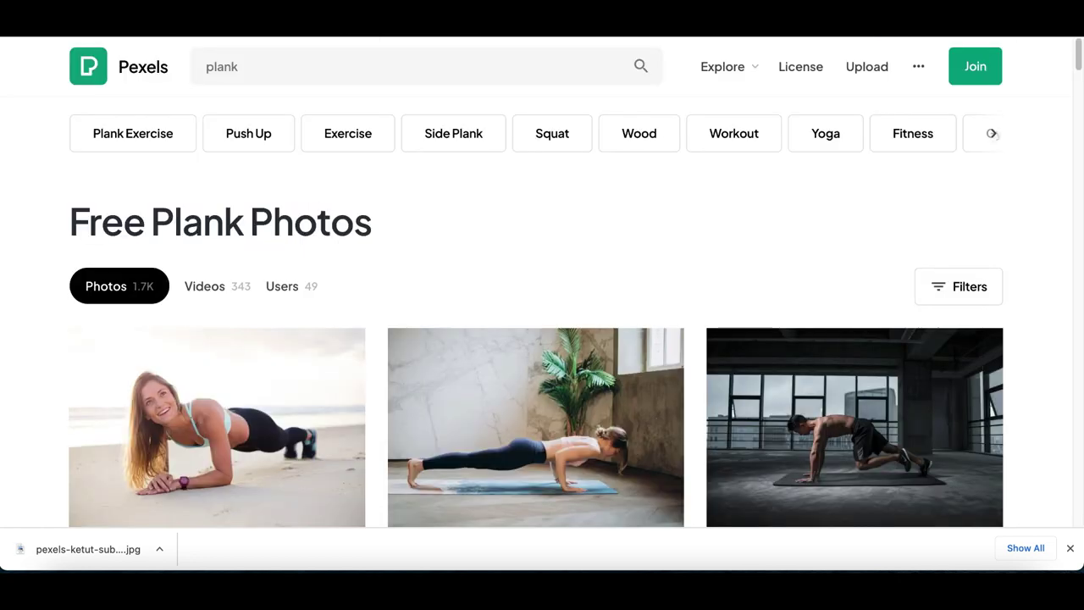
# Download the first Pexels plank result, a photo of a woman planking on a beach.
pyautogui.scroll(3, 188, 39)
pyautogui.scroll(-3, 261, 97)
pyautogui.scroll(-2, 248, 321)
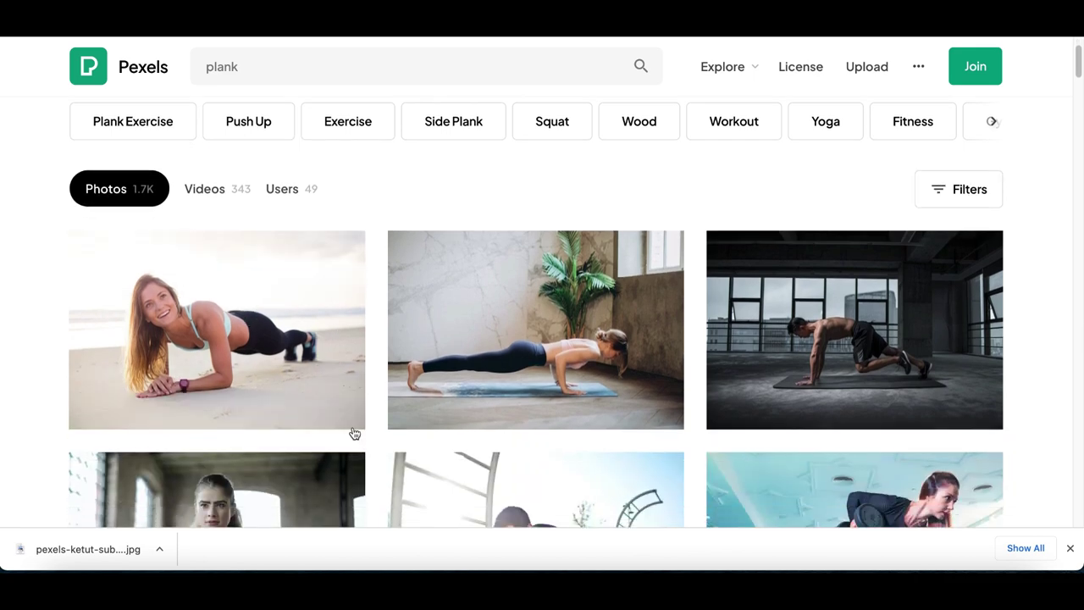
pyautogui.click(339, 405)
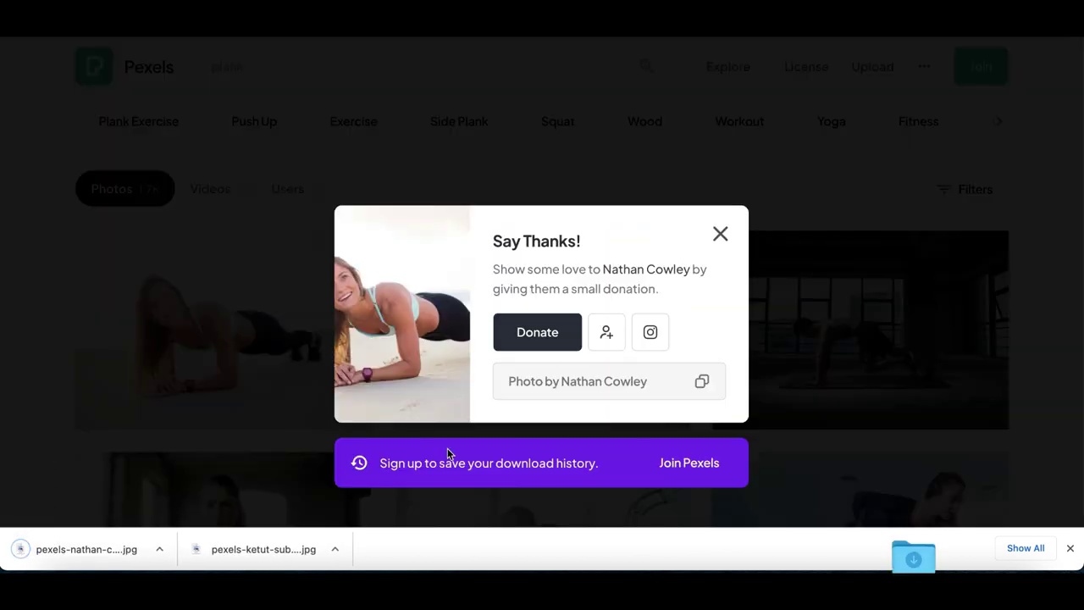
# Upload the beach plank photo into Google Docs just above the '9. Try Plank Exercises' heading.
pyautogui.hotkey('ctrl', 'shift', 'Tab')
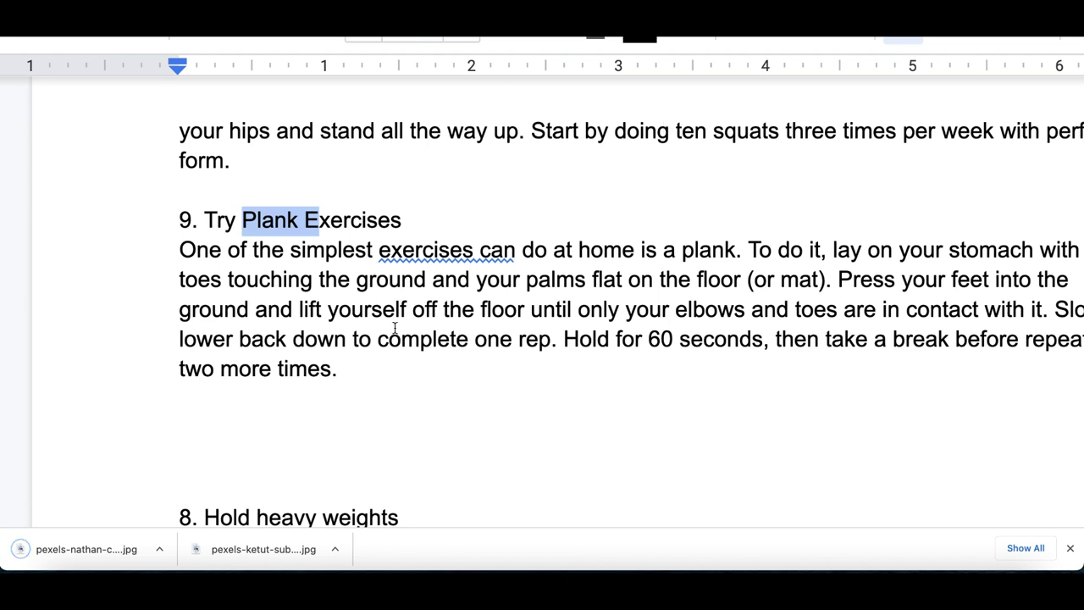
pyautogui.click(361, 188)
pyautogui.press('Return')
pyautogui.press('Return')
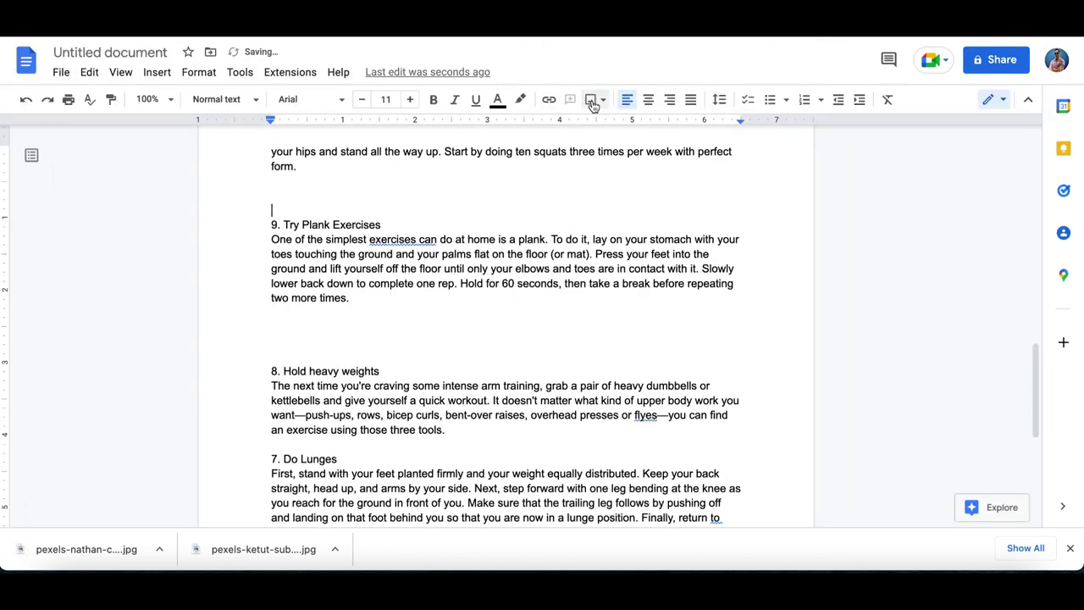
pyautogui.click(593, 102)
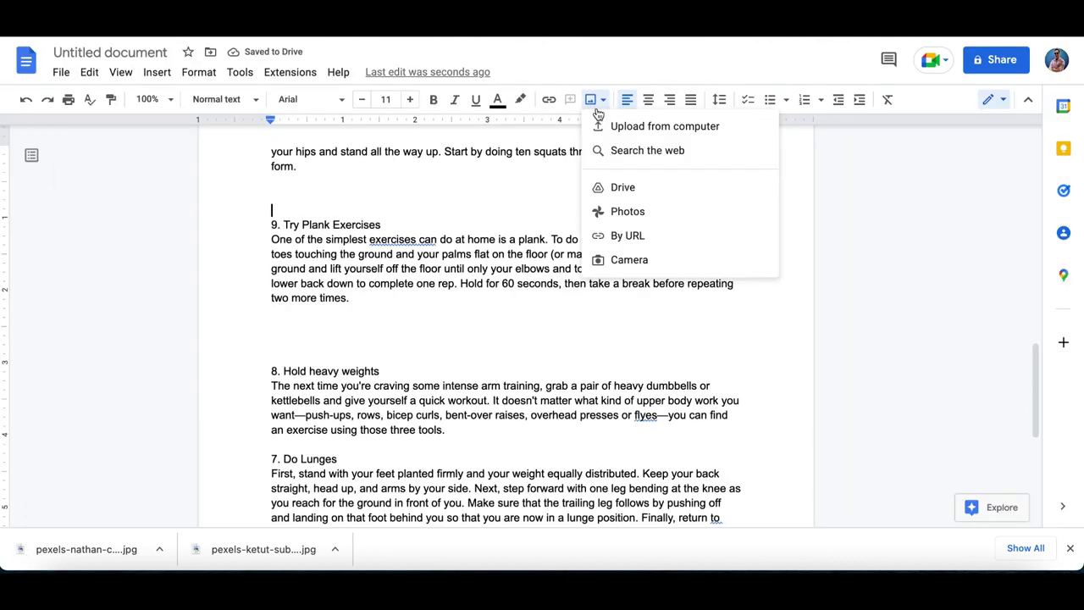
pyautogui.click(624, 129)
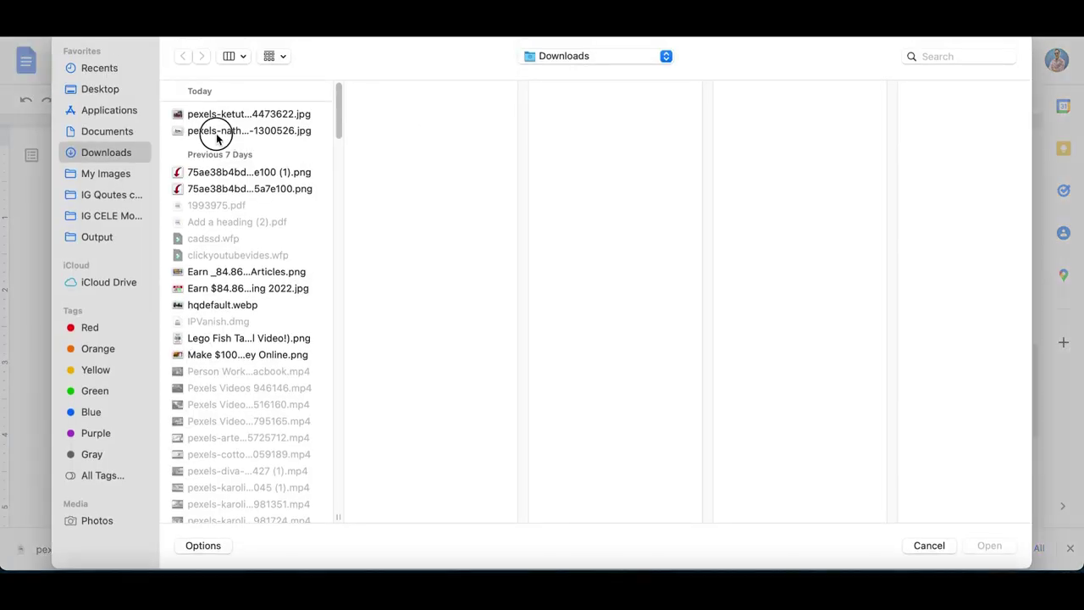
pyautogui.doubleClick(216, 132)
pyautogui.scroll(-2, 573, 310)
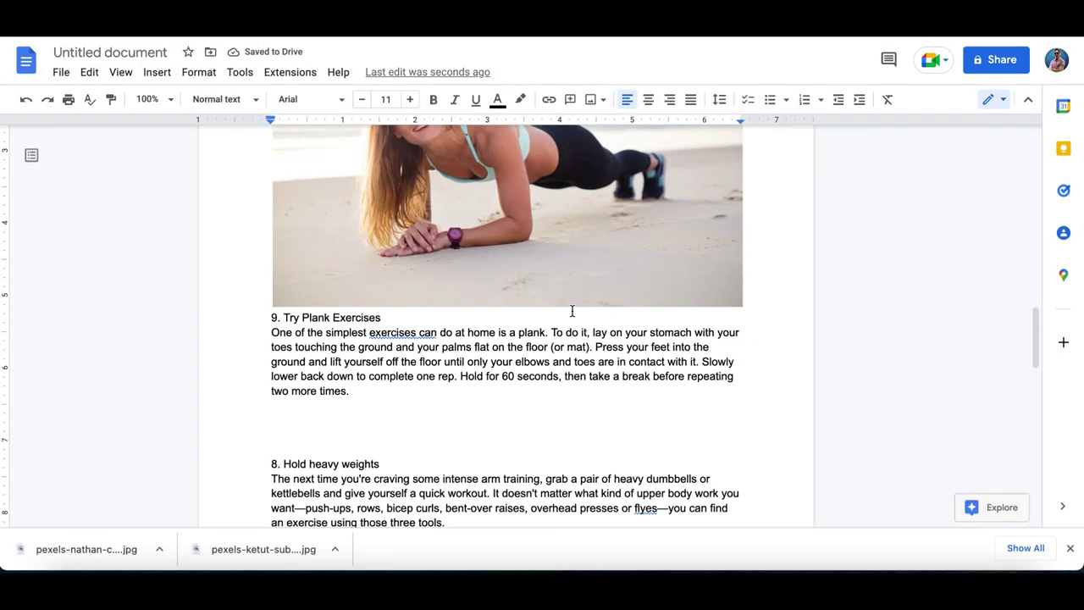
pyautogui.scroll(5, 249, 218)
pyautogui.scroll(10, 249, 218)
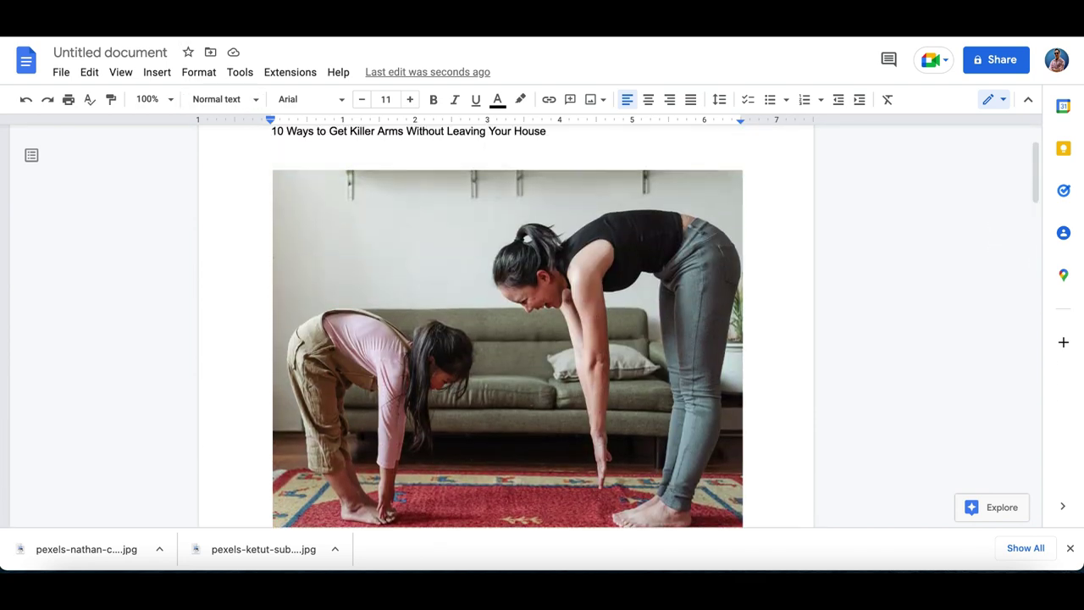
# Return to the Anyword article draft and zoom the page in for easier reading.
pyautogui.click(152, 33)
pyautogui.scroll(4, 446, 150)
pyautogui.scroll(3, 446, 150)
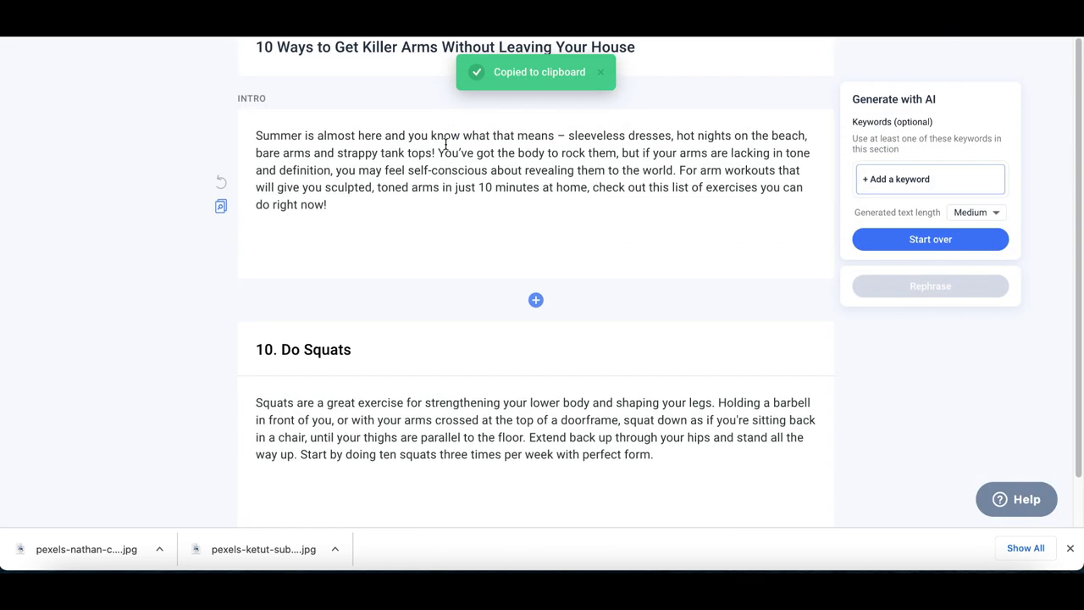
pyautogui.hotkey('ctrl', '+')
pyautogui.hotkey('ctrl', '+')
pyautogui.hotkey('ctrl', '+')
pyautogui.hotkey('ctrl', '+')
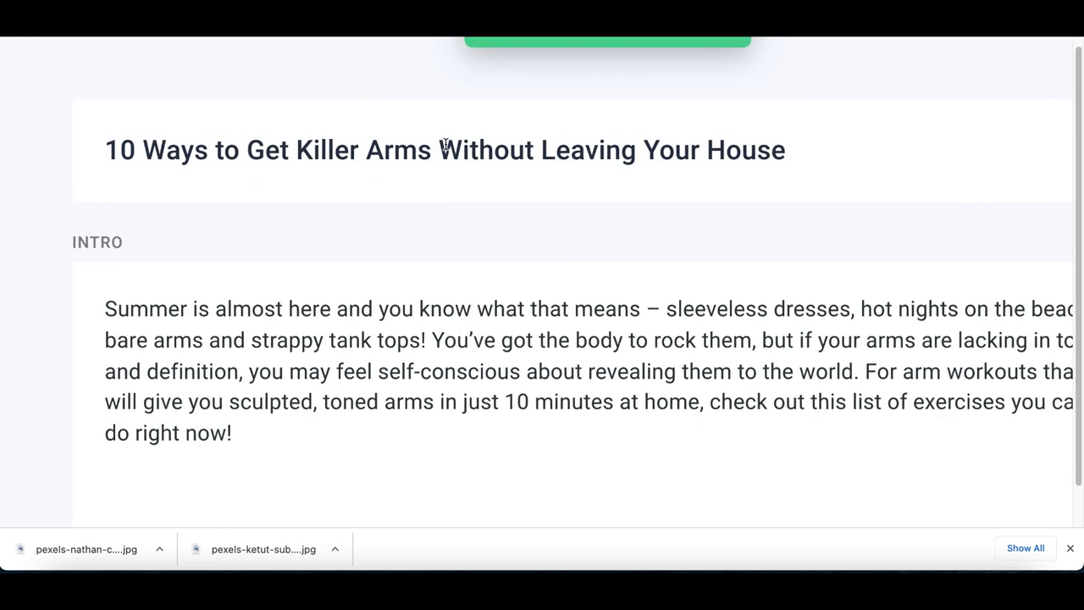
pyautogui.scroll(-8, 131, 310)
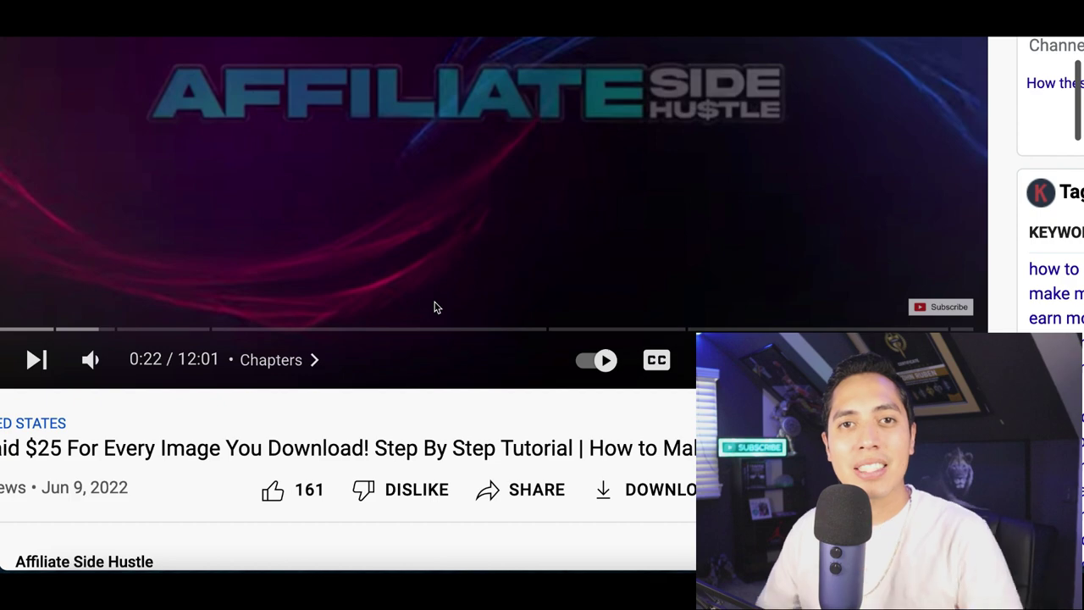
# Scroll down to the video's comments and highlight the $4000 earnings claim in the pinned comment.
pyautogui.scroll(-5, 434, 305)
pyautogui.scroll(-3, 434, 306)
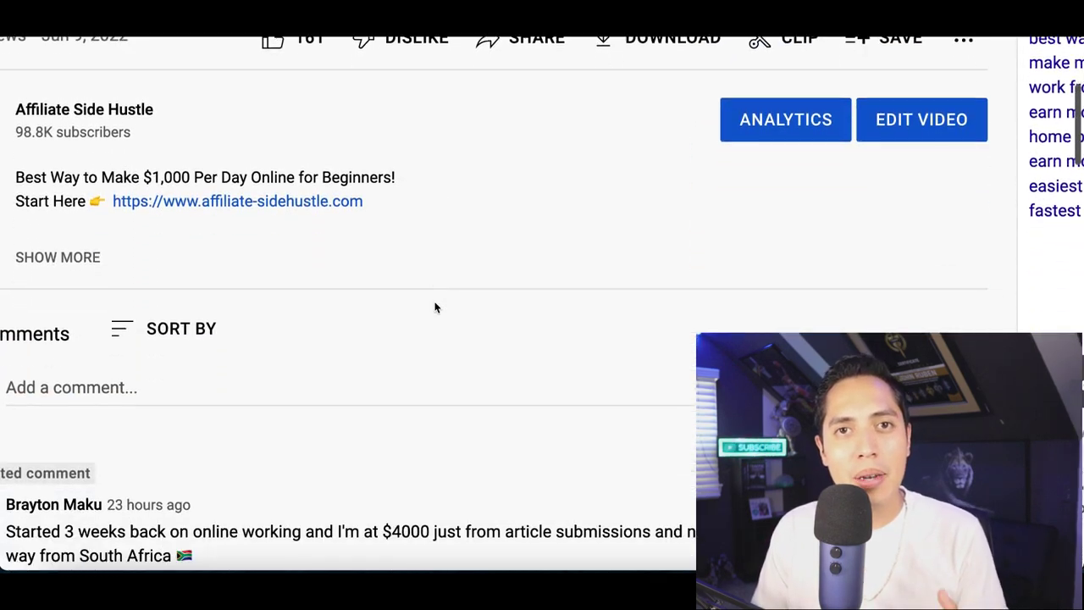
pyautogui.scroll(-2, 434, 301)
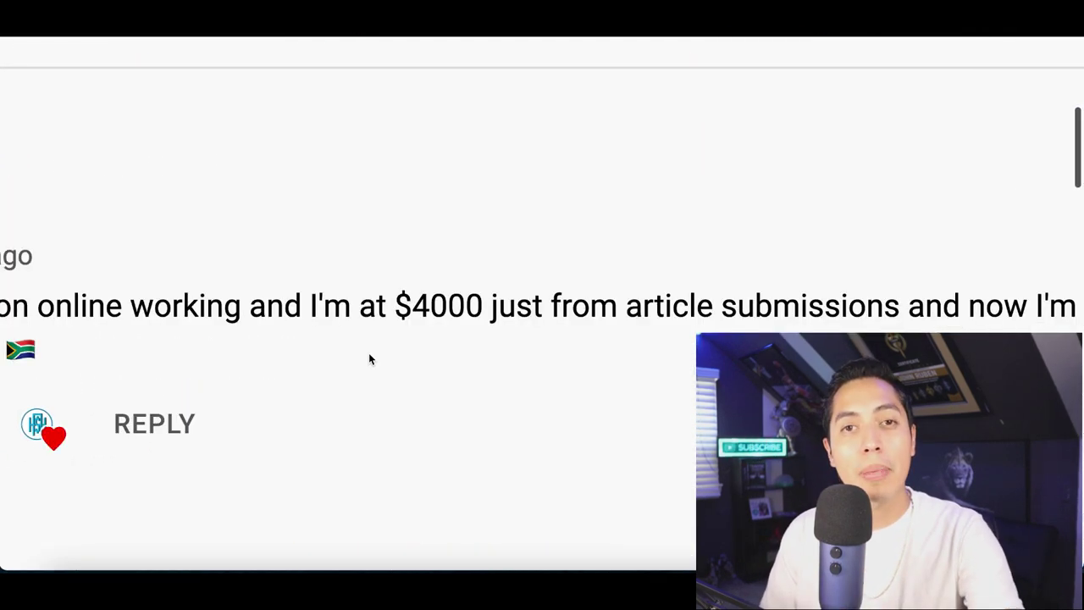
pyautogui.moveTo(390, 303); pyautogui.dragTo(485, 316)
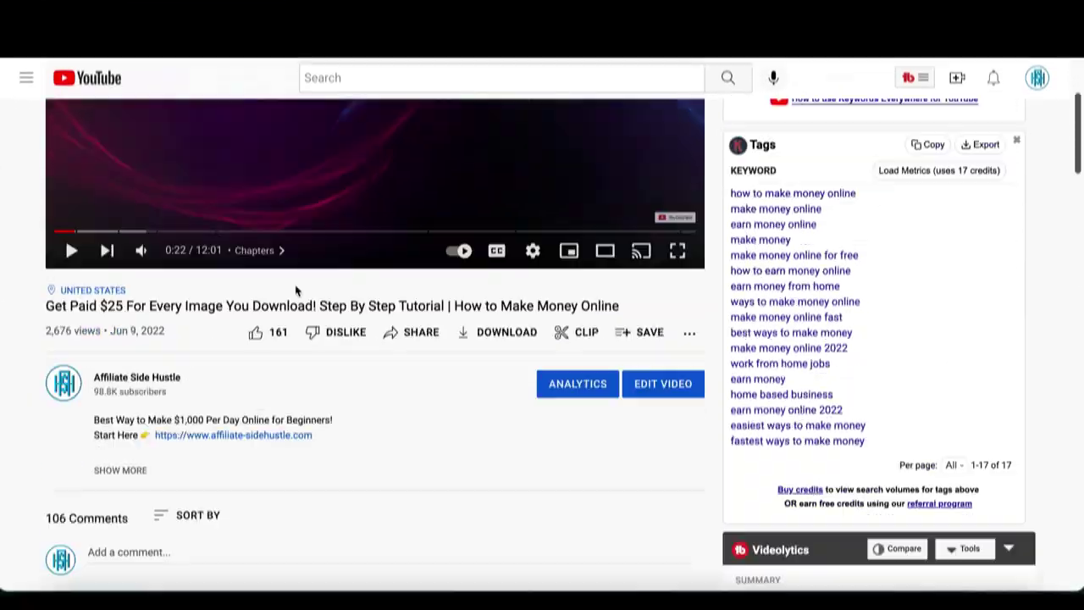
# Highlight the 3-week timeframe and the $4000-from-article-submissions claim in the comment.
pyautogui.scroll(-5, 295, 263)
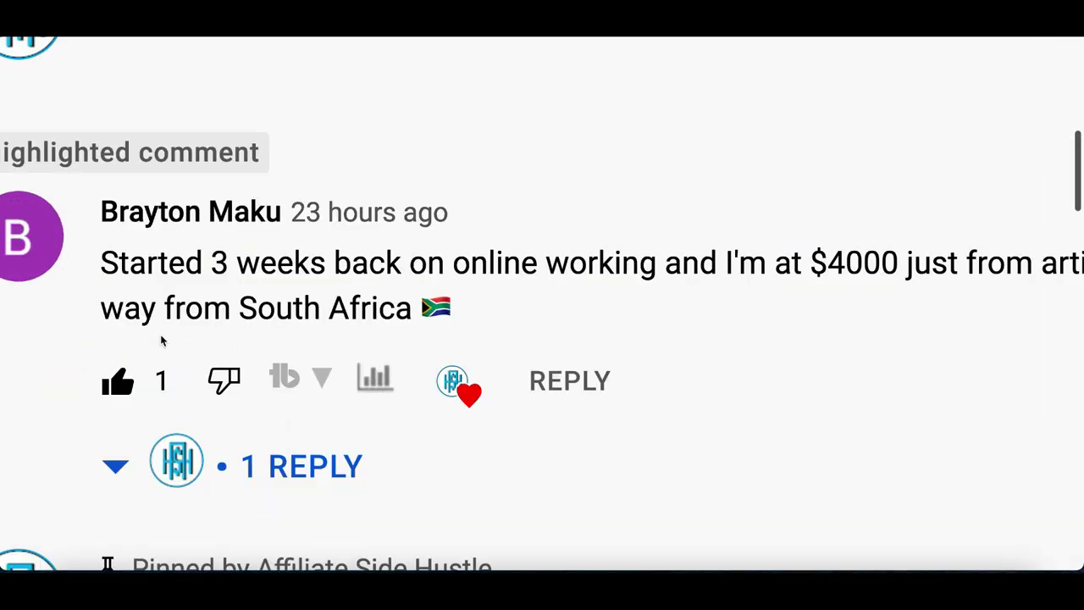
pyautogui.moveTo(157, 265); pyautogui.dragTo(449, 265)
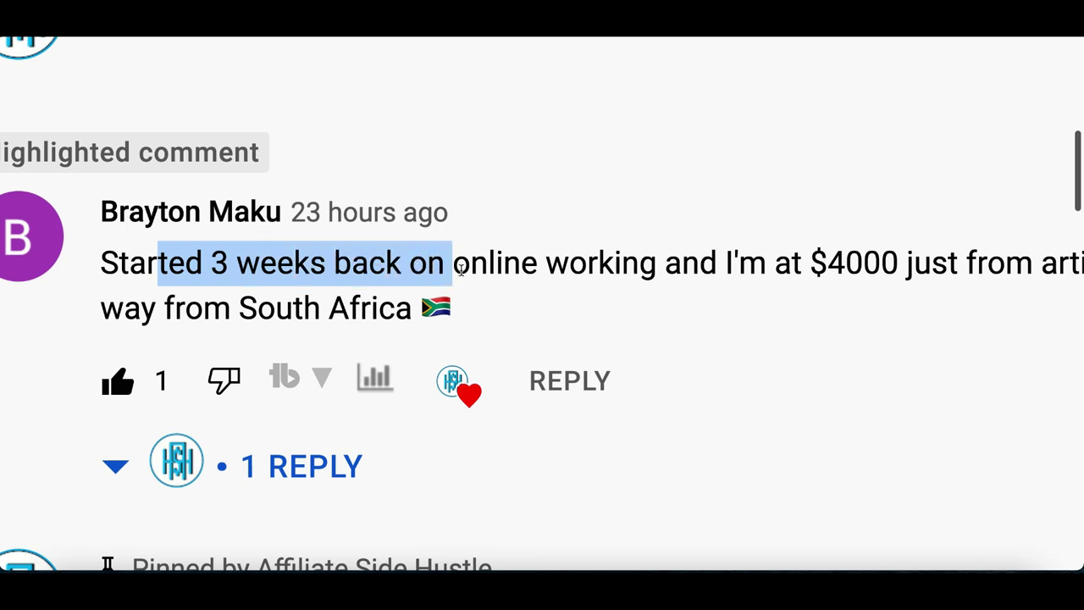
pyautogui.hscroll(6, 449, 265)
pyautogui.moveTo(240, 246); pyautogui.dragTo(788, 265)
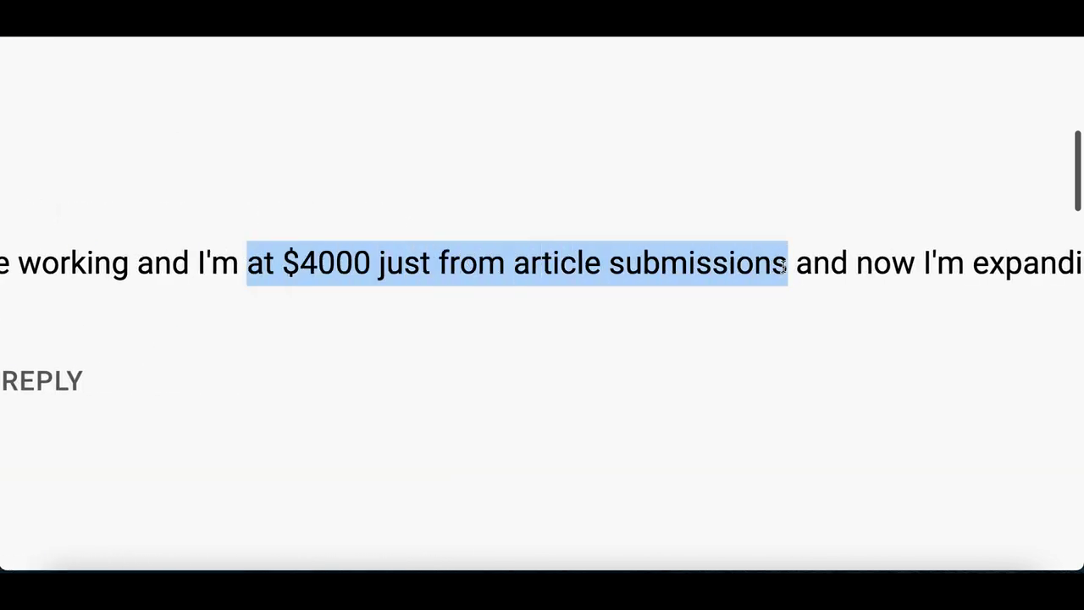
pyautogui.hscroll(3, 786, 266)
pyautogui.scroll(-3, 781, 265)
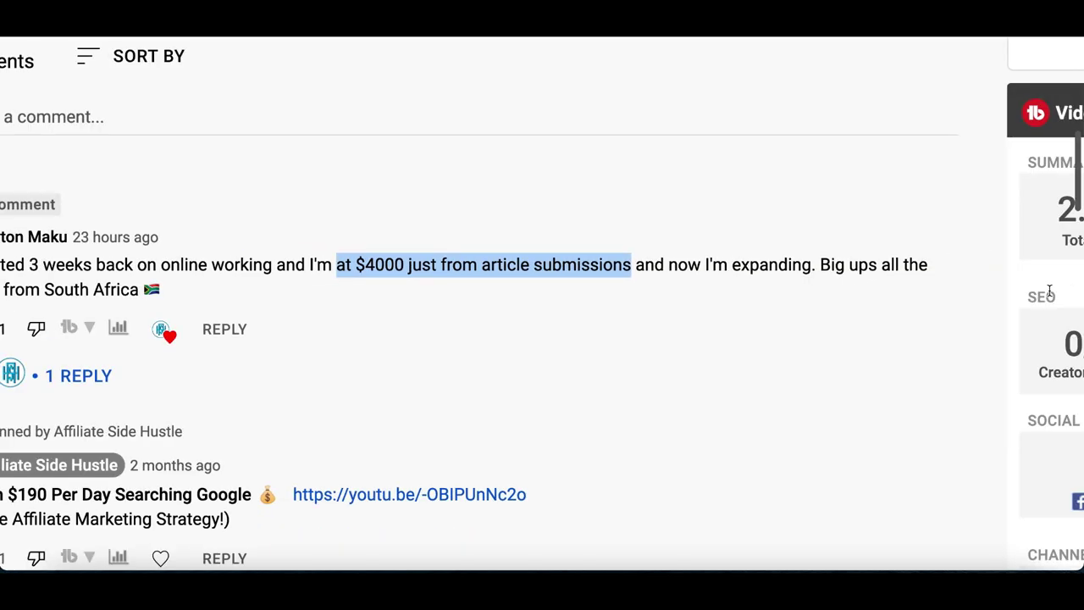
pyautogui.hscroll(-2, 782, 265)
# Clear the earlier comment highlights and select just the $4000 amount.
pyautogui.moveTo(219, 289); pyautogui.dragTo(347, 292)
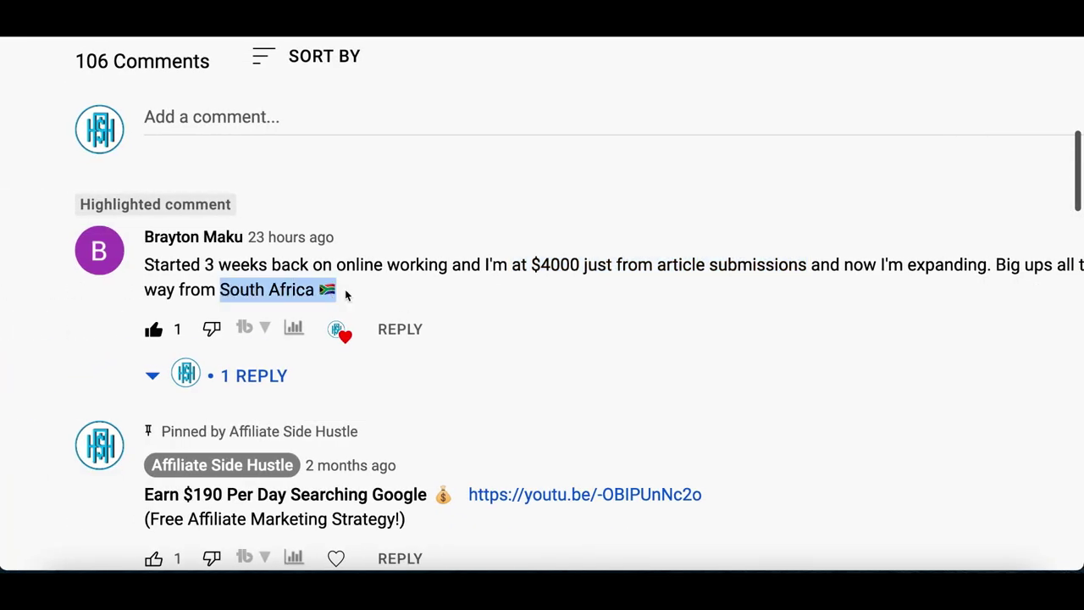
pyautogui.scroll(3, 715, 268)
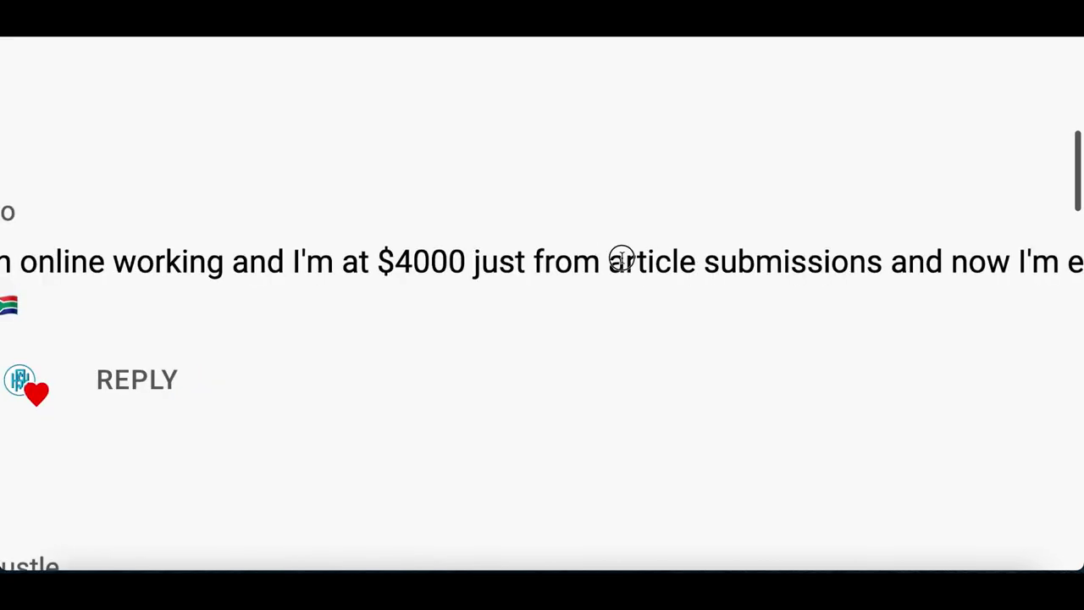
pyautogui.moveTo(621, 260); pyautogui.dragTo(738, 261)
pyautogui.hscroll(-2, 741, 259)
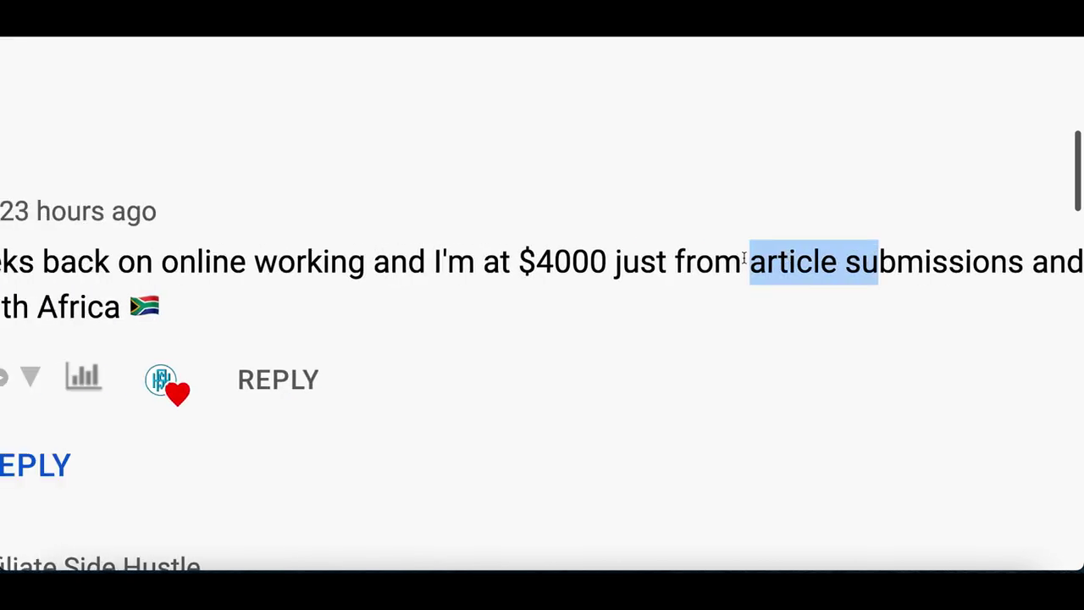
pyautogui.click(537, 259)
pyautogui.moveTo(611, 262); pyautogui.dragTo(636, 262)
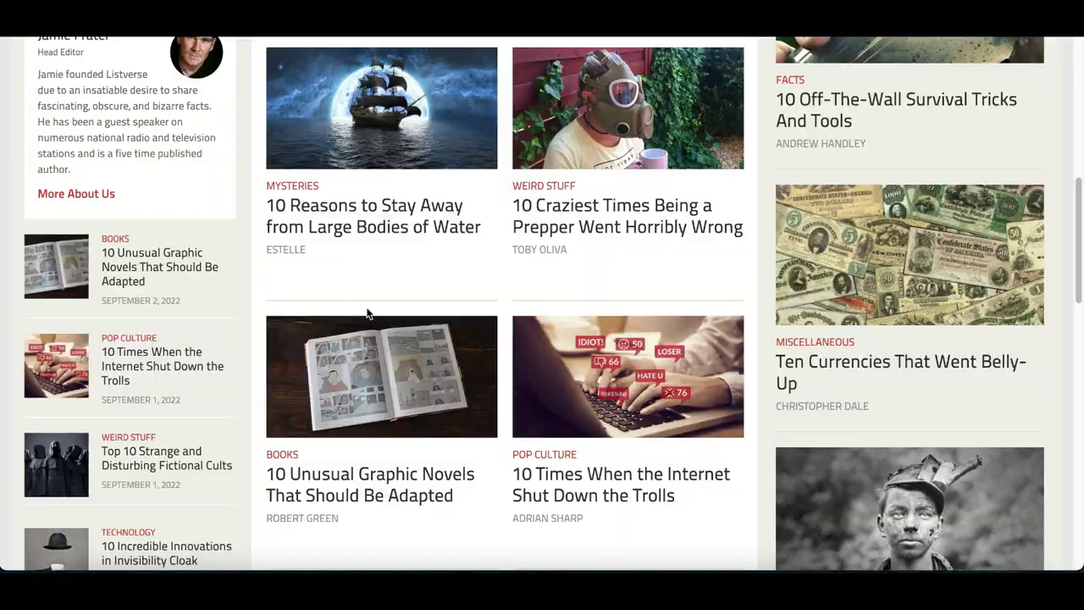
# Deselect the highlighted category names and scroll down through the Listverse homepage listings.
pyautogui.scroll(6, 367, 314)
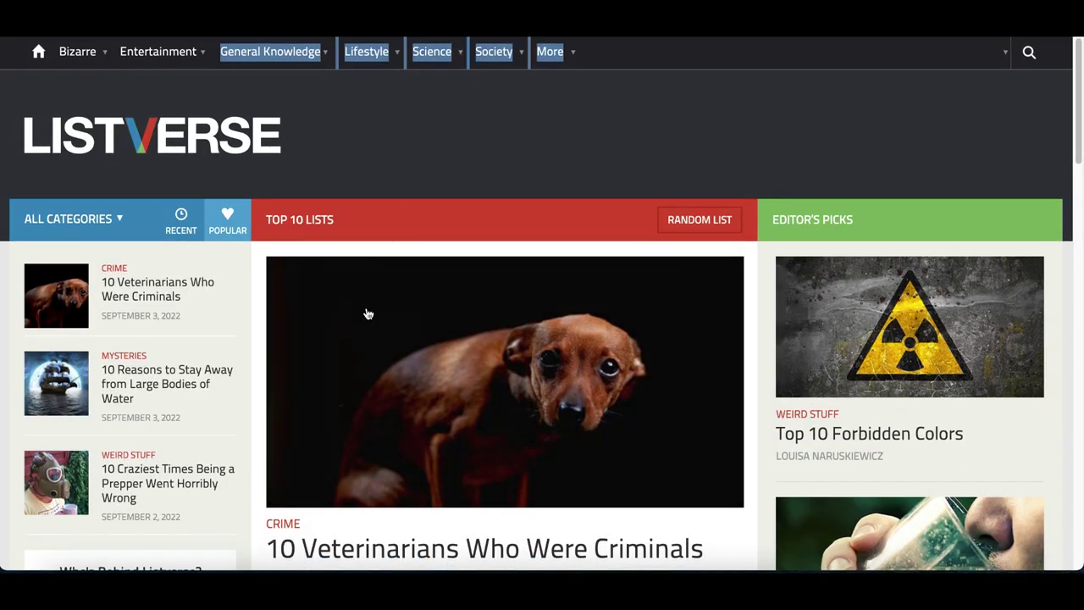
pyautogui.scroll(-1, 117, 354)
pyautogui.scroll(-2, 554, 348)
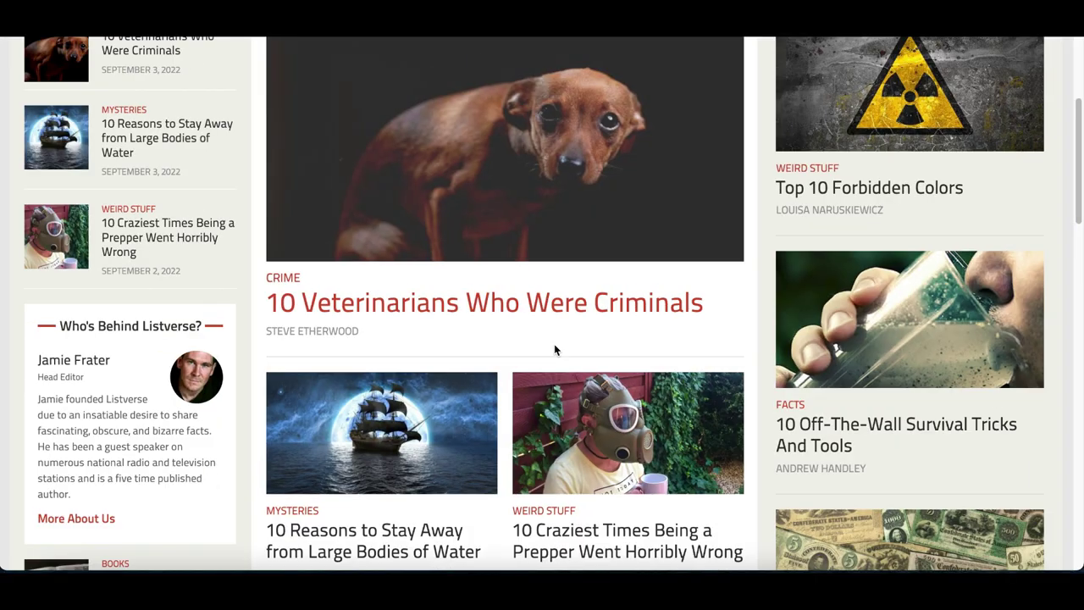
pyautogui.scroll(3, 550, 330)
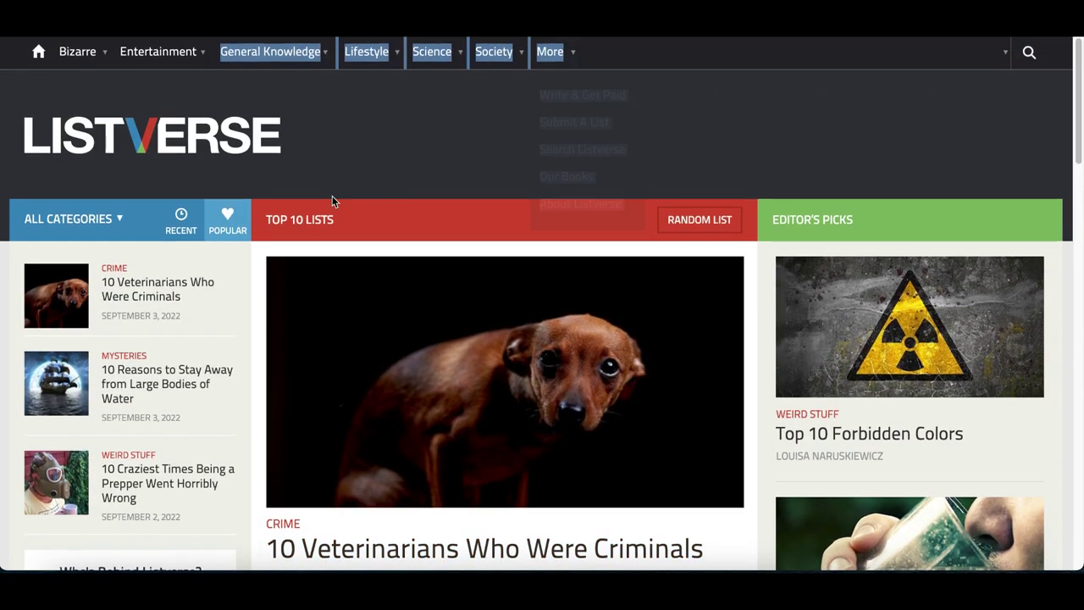
pyautogui.click(28, 151)
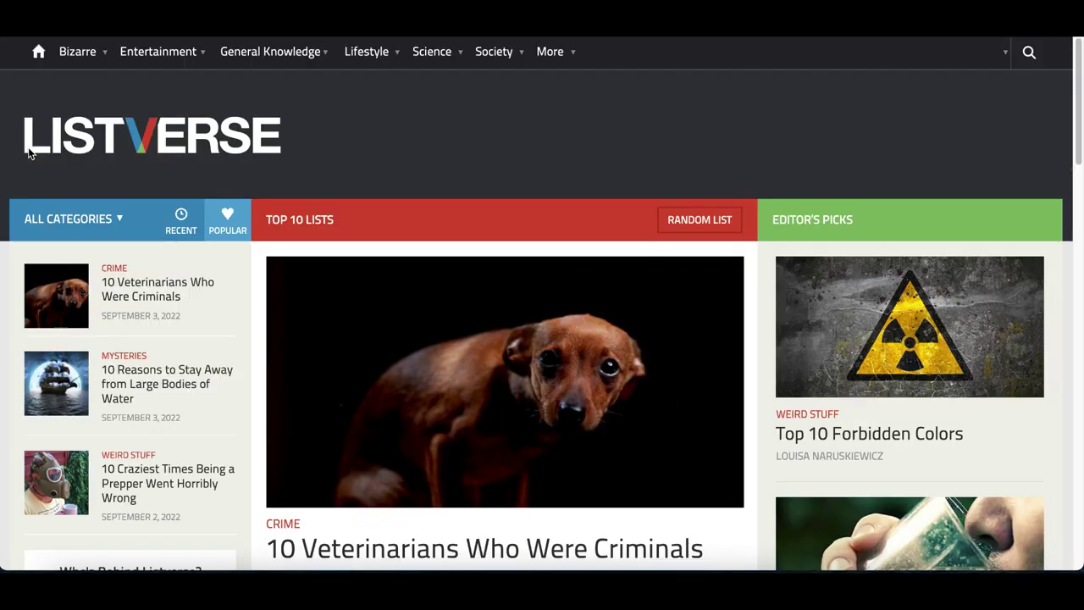
pyautogui.scroll(-3, 542, 339)
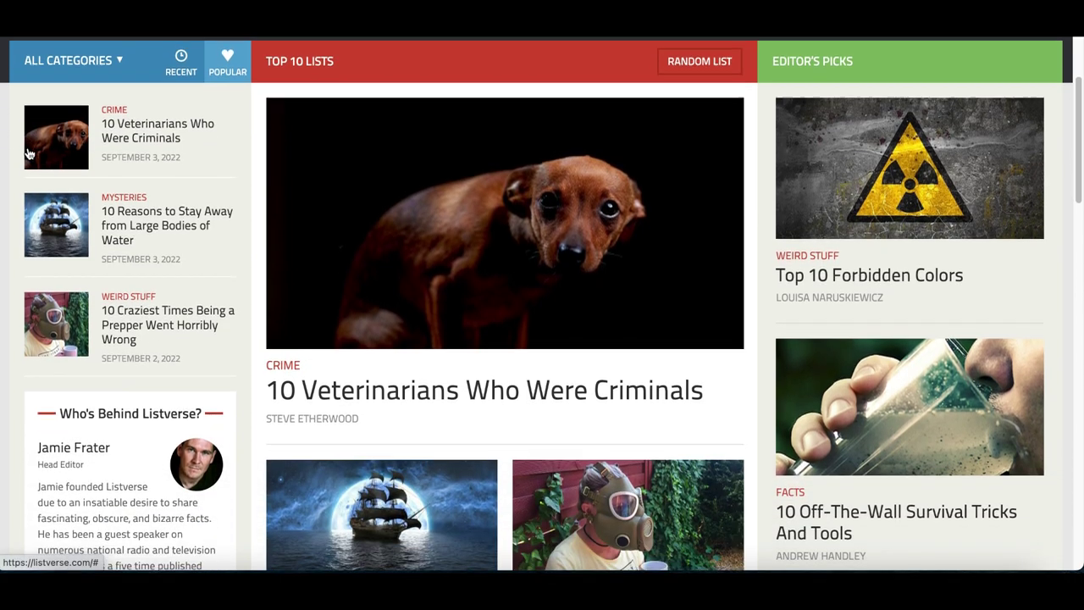
pyautogui.scroll(-1, 677, 282)
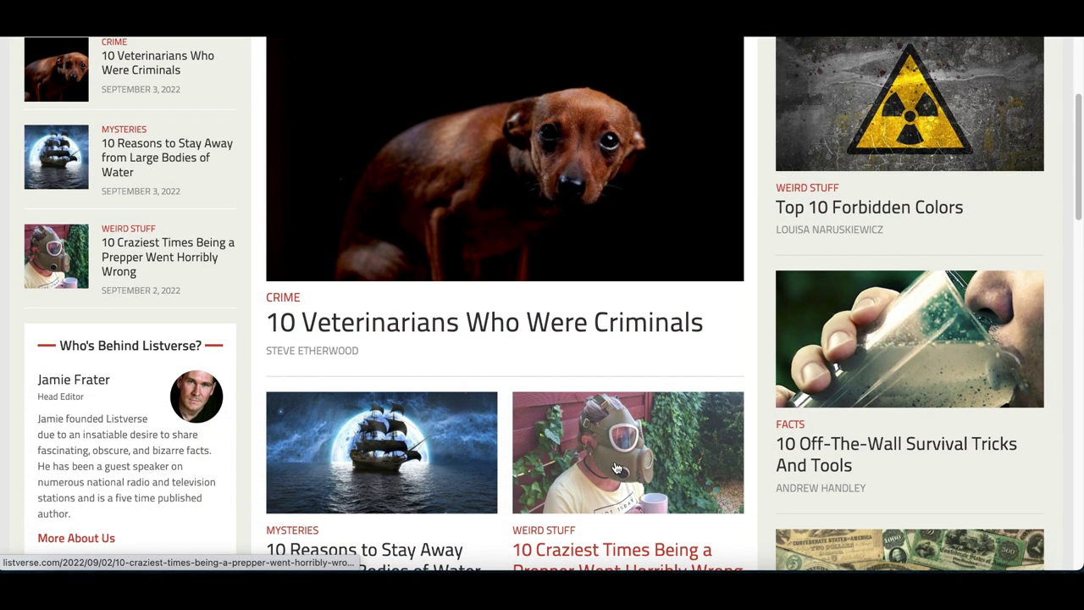
pyautogui.scroll(-1, 675, 310)
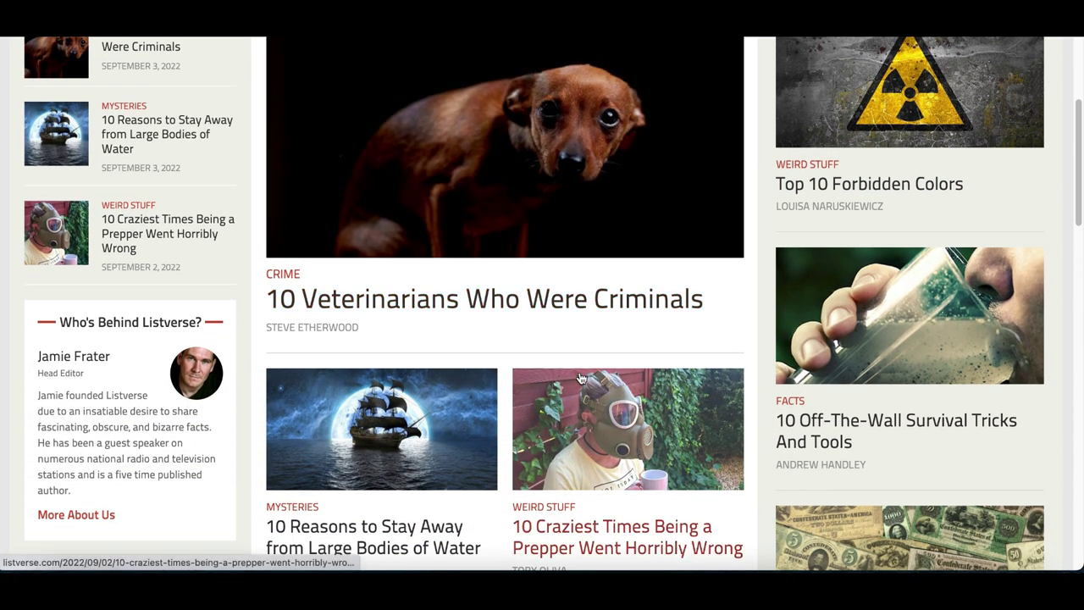
pyautogui.scroll(-3, 581, 379)
pyautogui.scroll(-1, 581, 379)
pyautogui.scroll(-3, 581, 378)
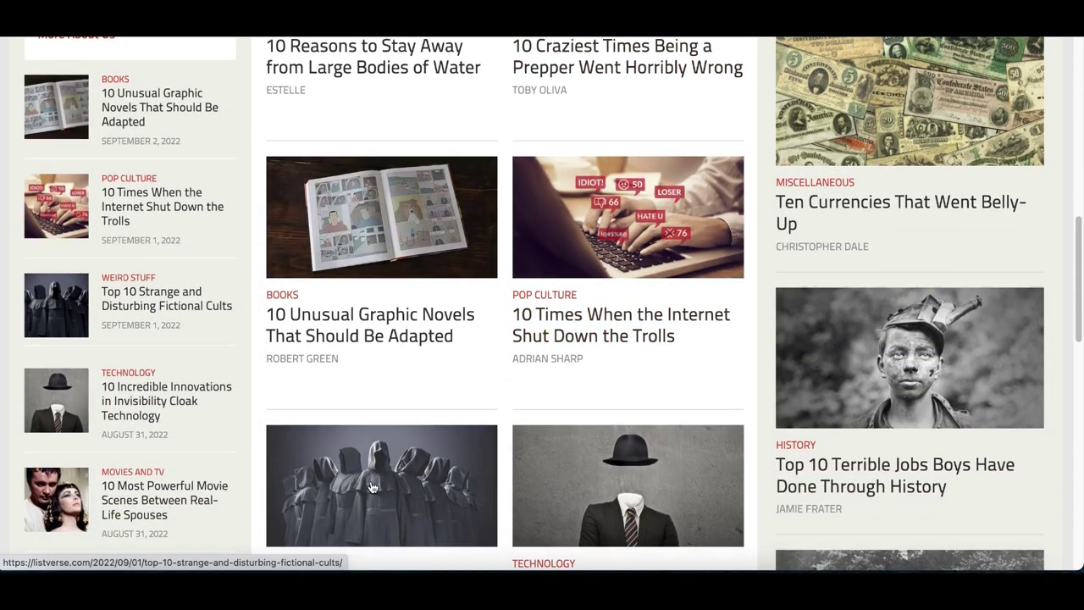
pyautogui.scroll(-3, 338, 457)
# Scan down to the footer's Write & Get Paid link, then jump back to the homepage top.
pyautogui.scroll(5, 583, 481)
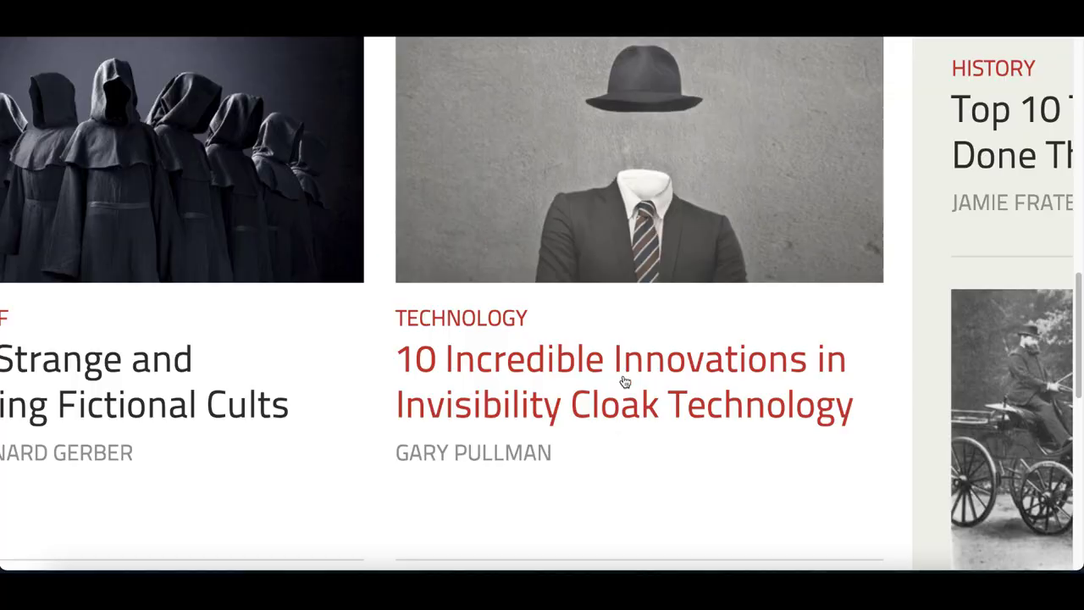
pyautogui.scroll(-5, 645, 490)
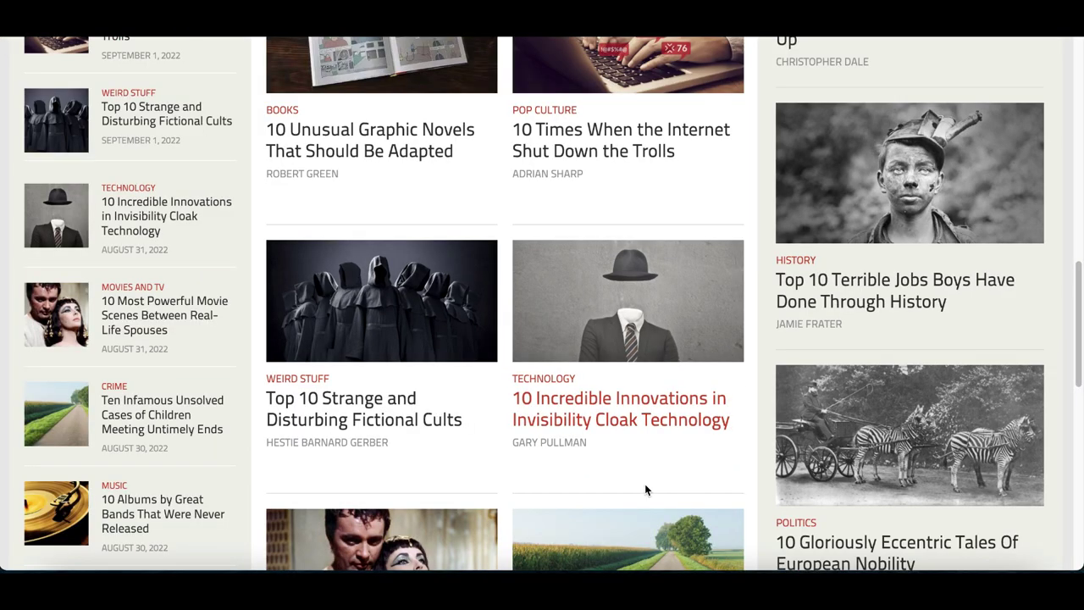
pyautogui.scroll(-9, 645, 490)
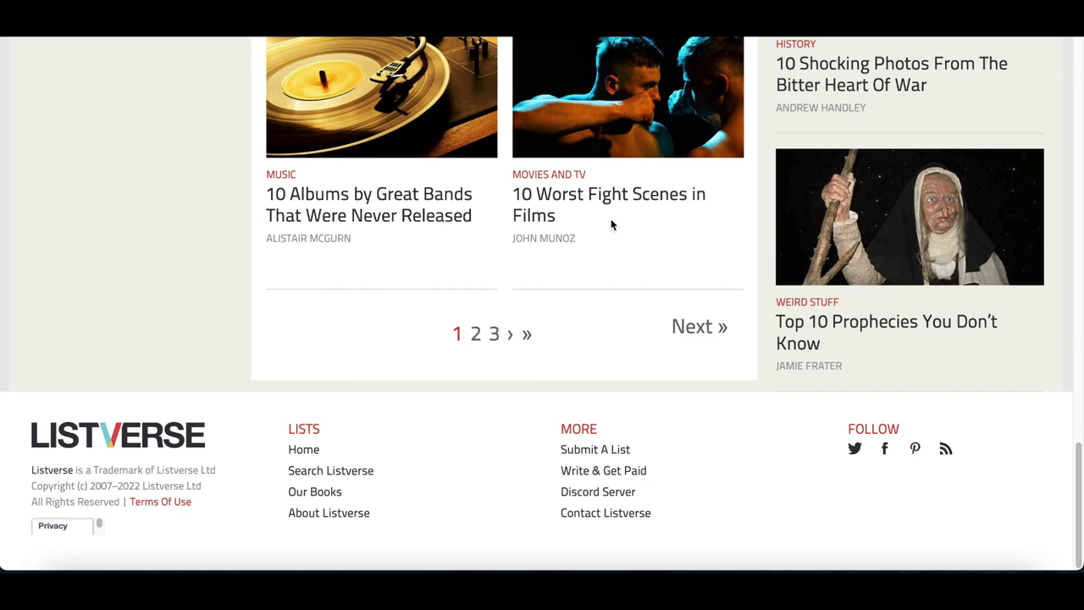
pyautogui.scroll(5, 702, 182)
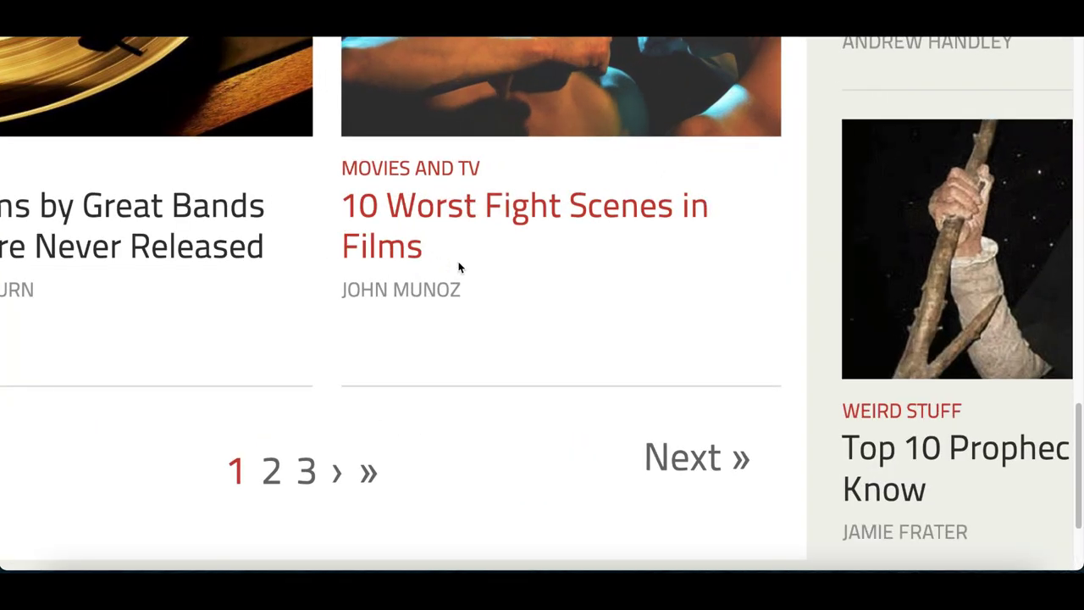
pyautogui.scroll(-5, 459, 267)
pyautogui.scroll(15, 459, 267)
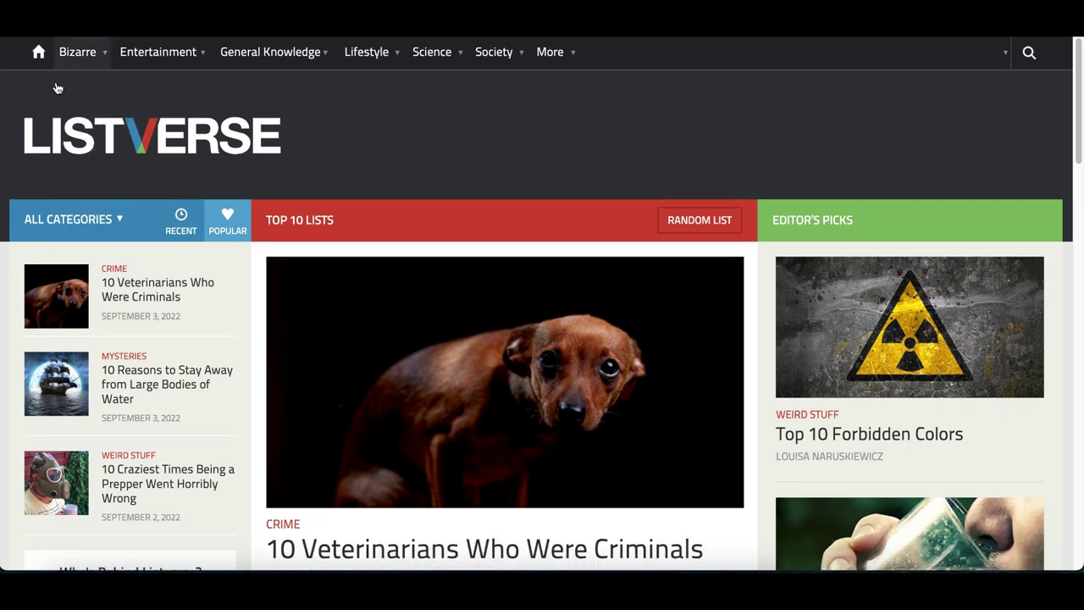
pyautogui.scroll(-10, 399, 429)
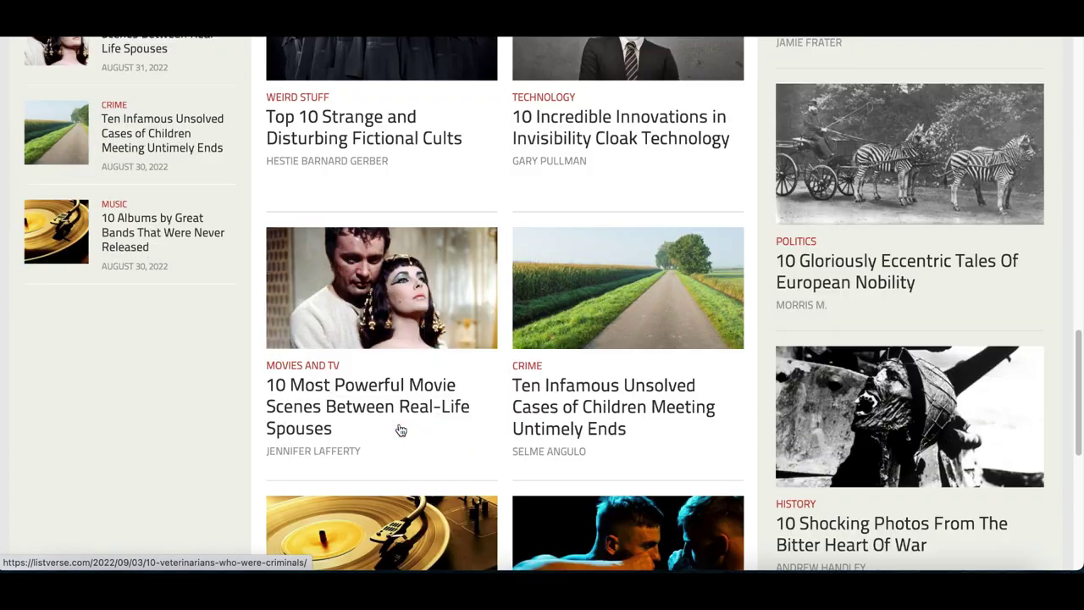
pyautogui.scroll(5, 328, 127)
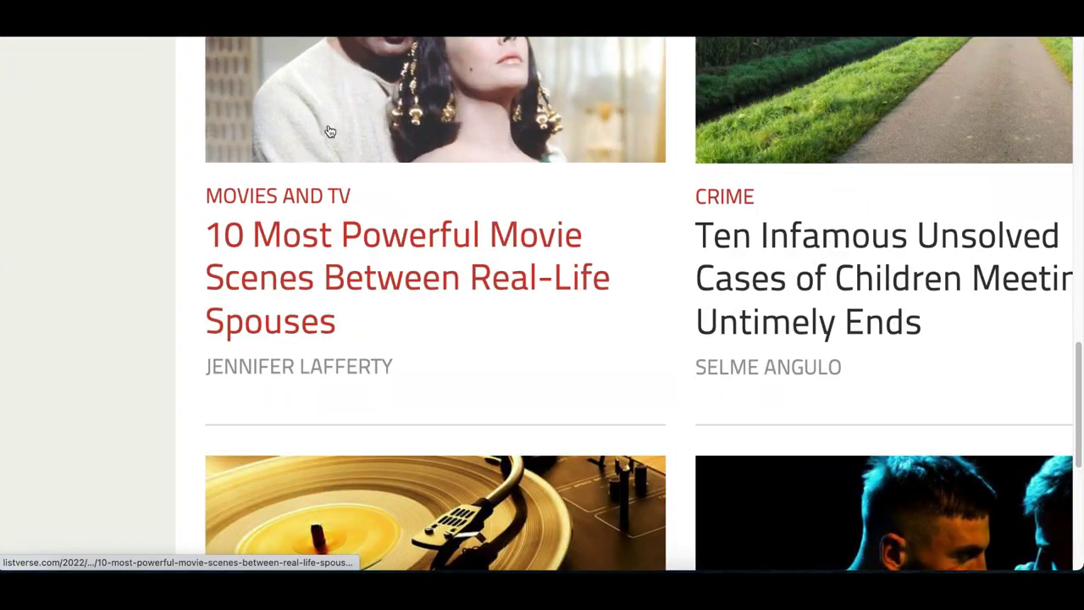
pyautogui.scroll(-5, 385, 314)
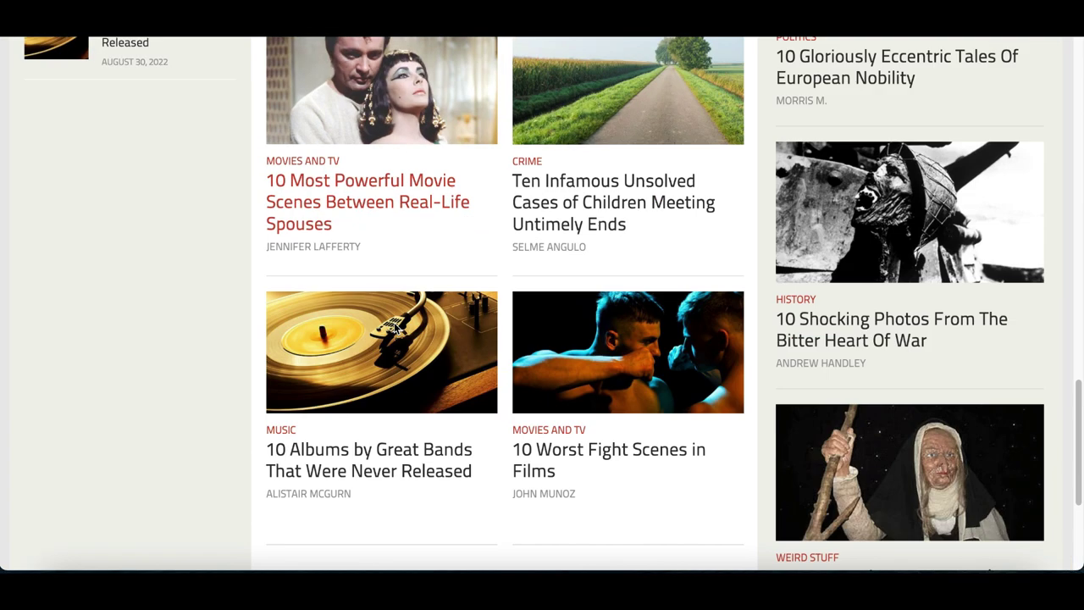
pyautogui.scroll(-3, 394, 327)
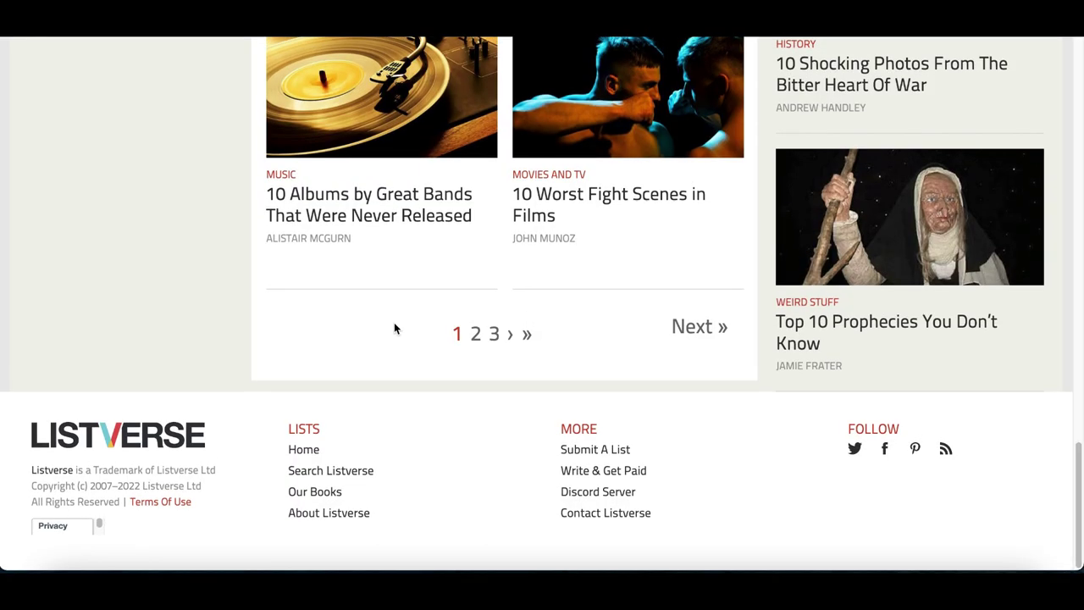
pyautogui.press('Home')
pyautogui.scroll(4, 9, 114)
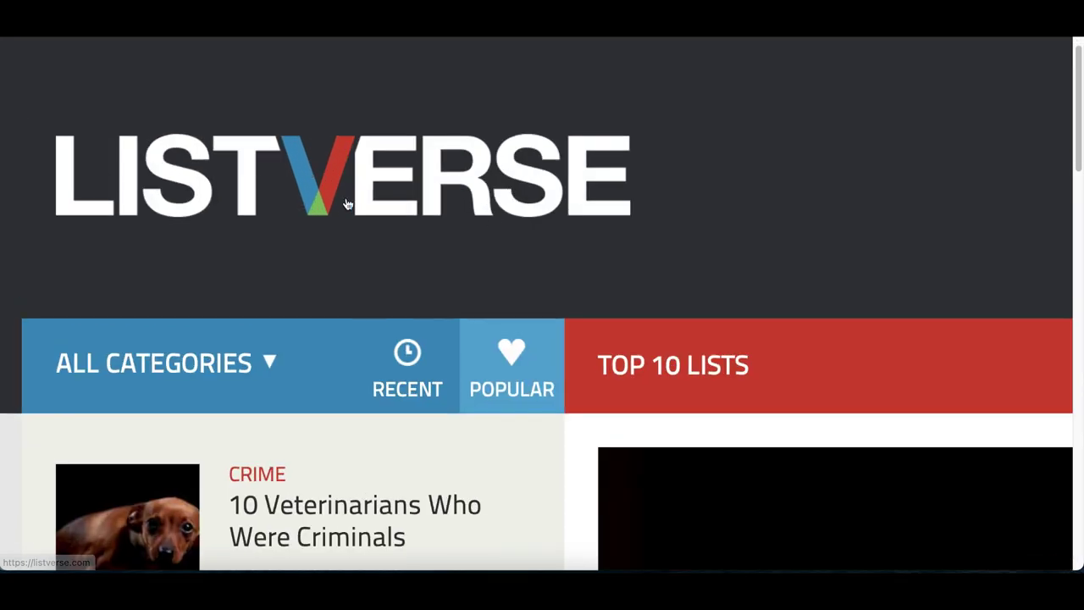
pyautogui.scroll(-4, 443, 169)
pyautogui.scroll(-10, 519, 427)
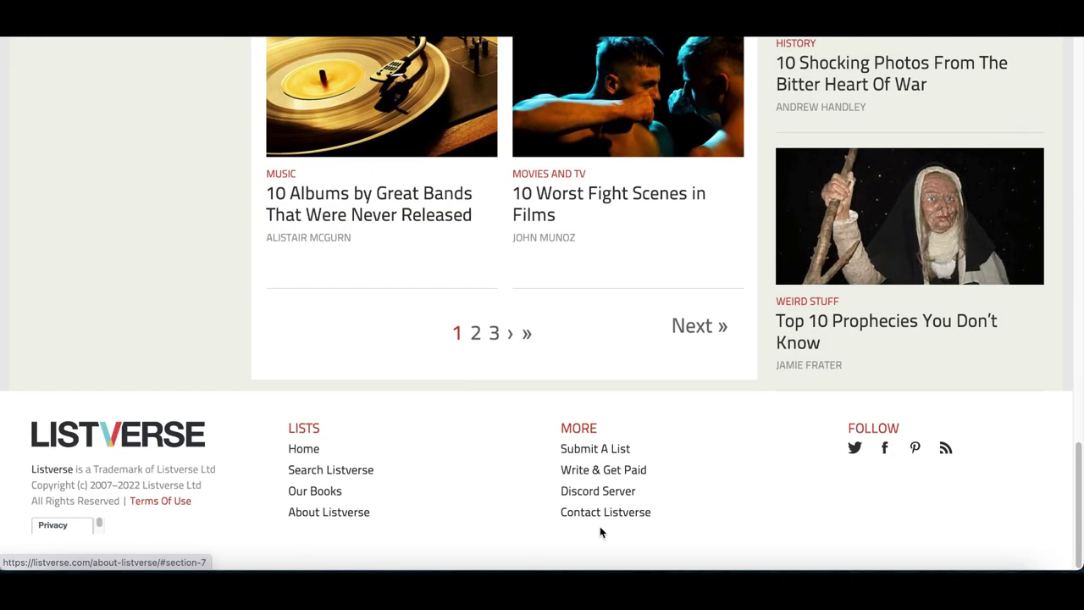
pyautogui.scroll(3, 625, 498)
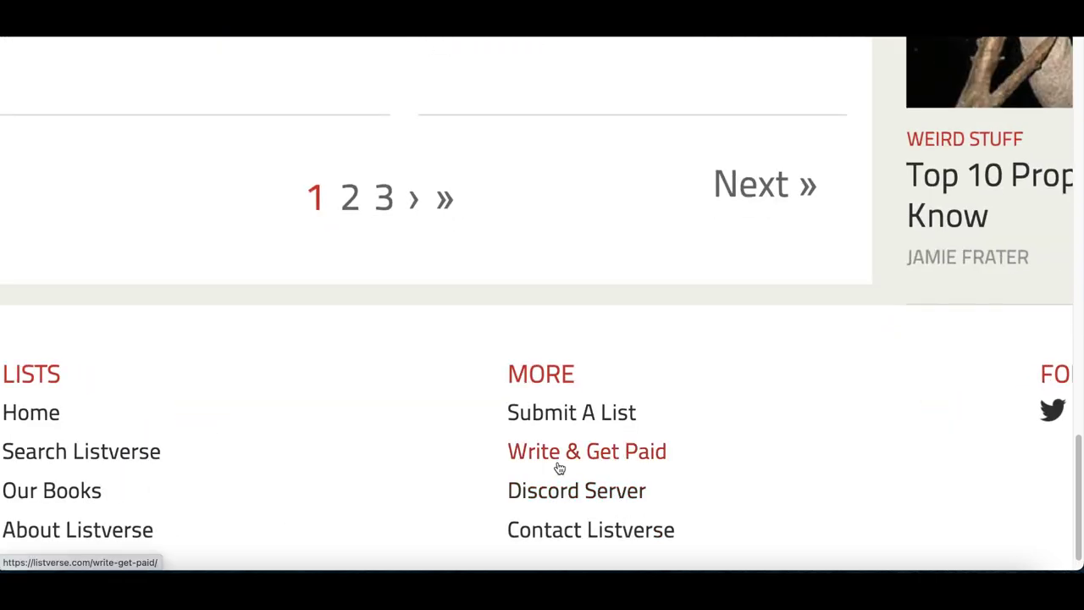
pyautogui.click(534, 453)
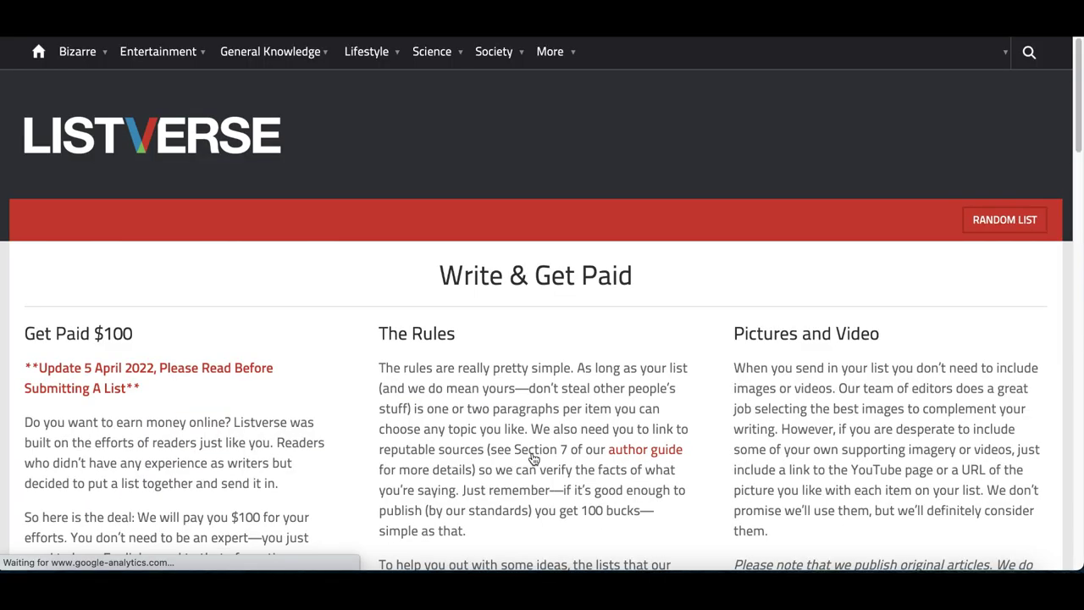
pyautogui.scroll(5, 85, 428)
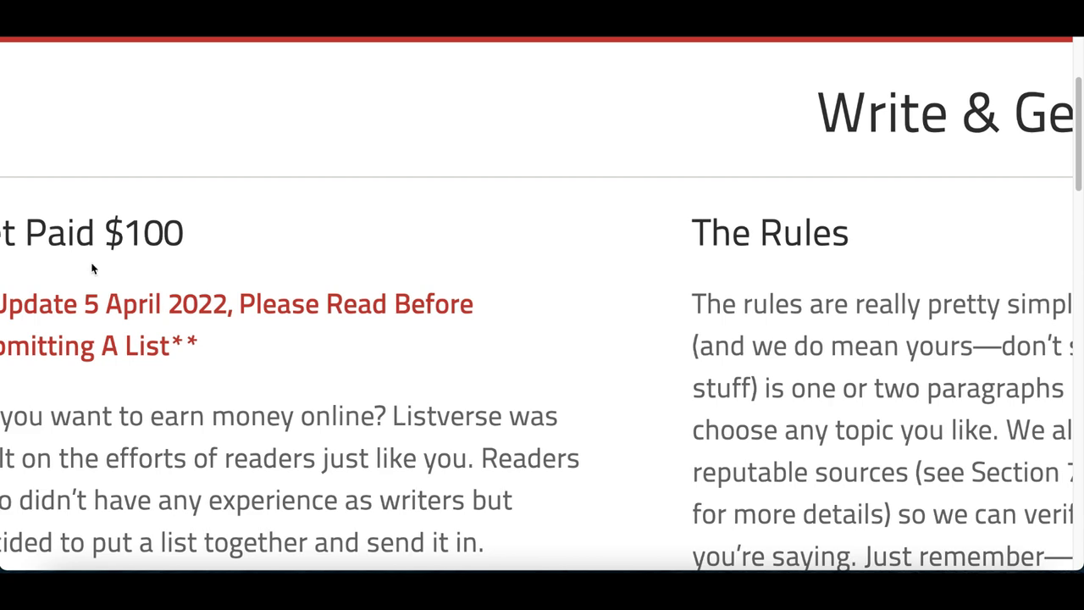
pyautogui.moveTo(95, 231); pyautogui.dragTo(170, 231)
pyautogui.scroll(-5, 170, 231)
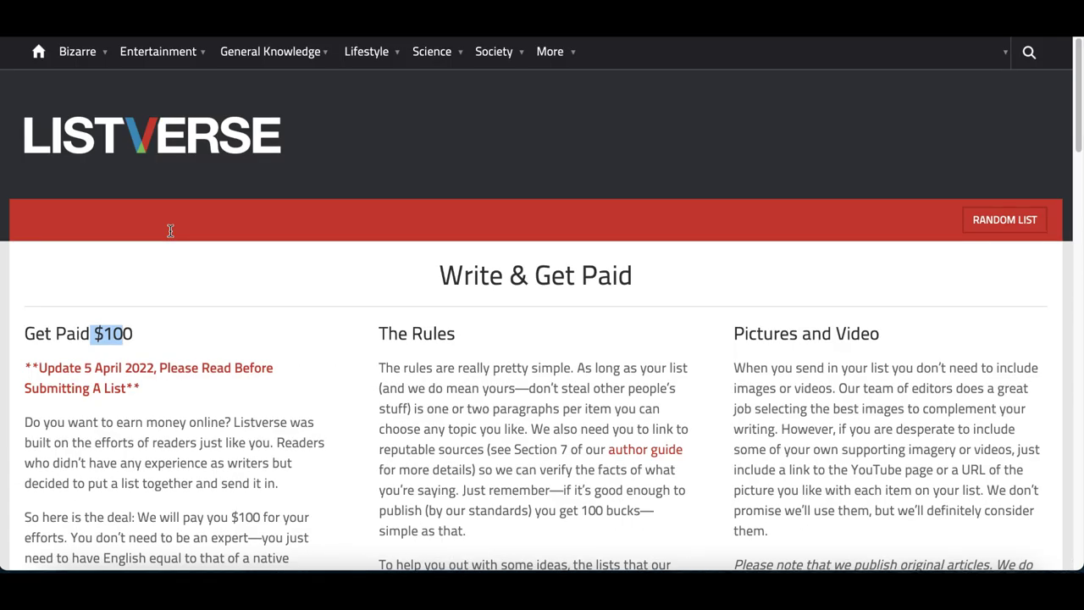
pyautogui.scroll(-3, 171, 230)
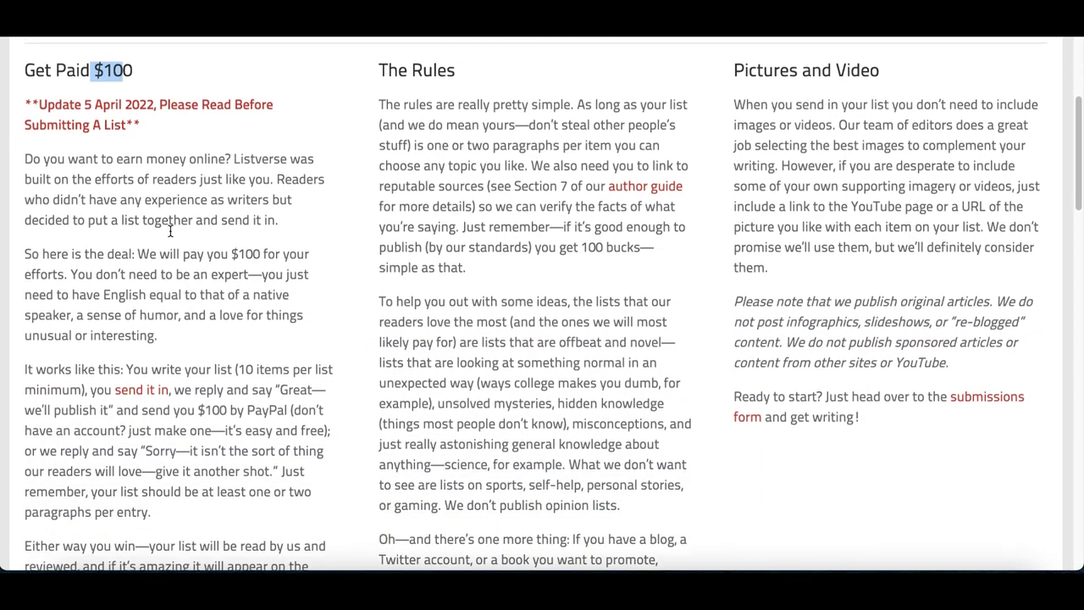
pyautogui.scroll(-6, 171, 235)
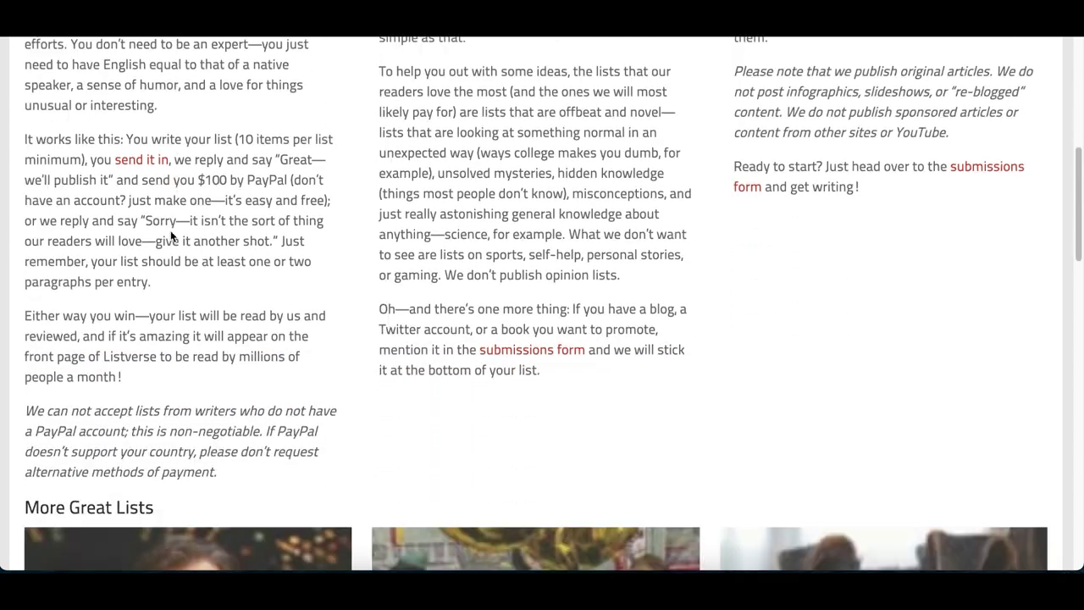
pyautogui.scroll(1, 249, 380)
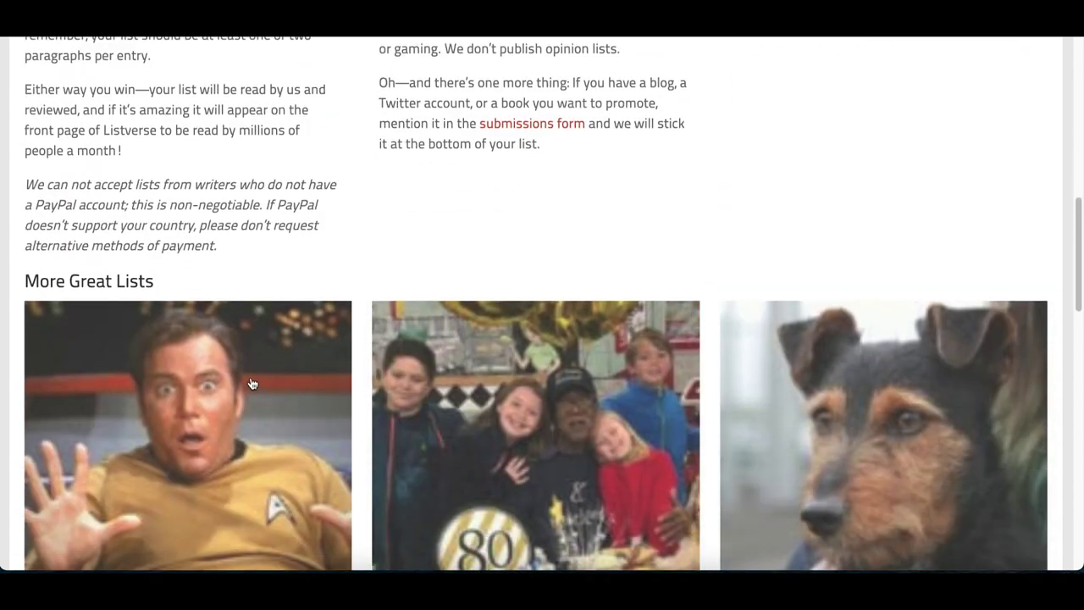
pyautogui.scroll(-2, 230, 387)
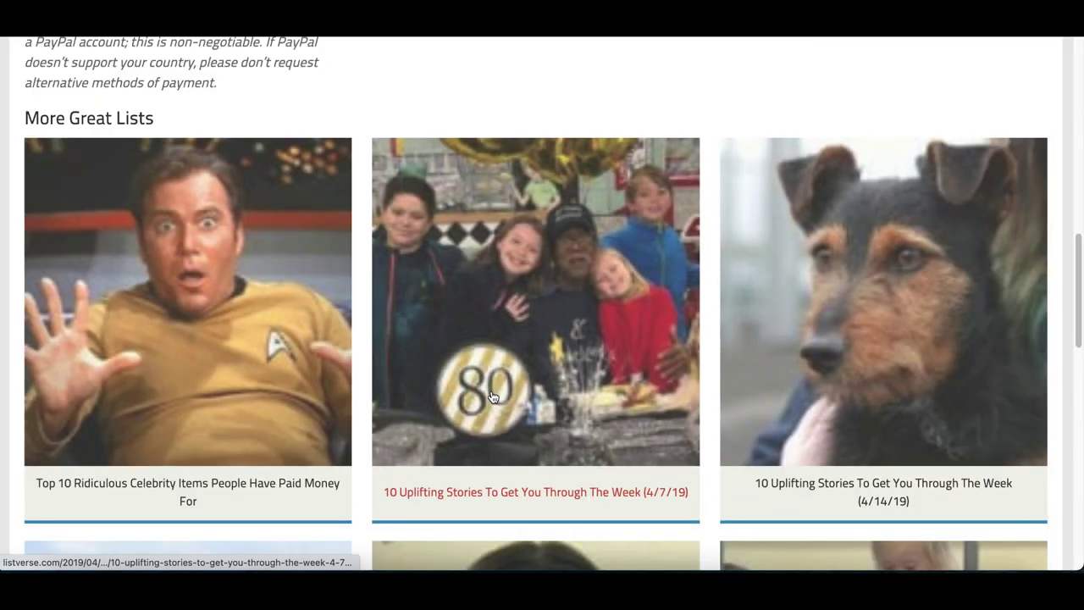
pyautogui.scroll(-1, 492, 397)
pyautogui.scroll(-7, 493, 398)
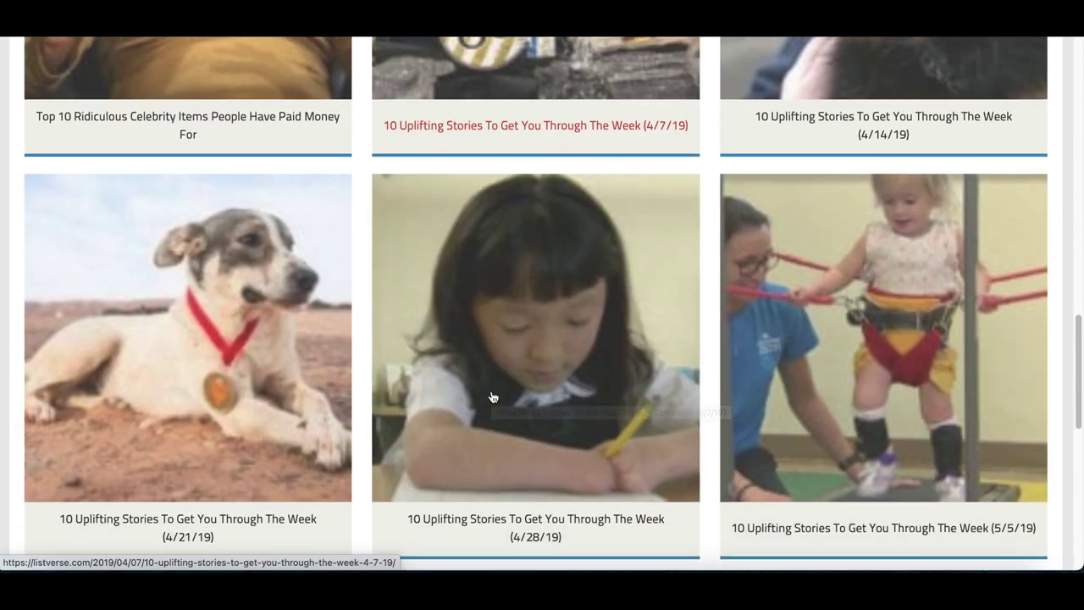
pyautogui.scroll(-4, 492, 397)
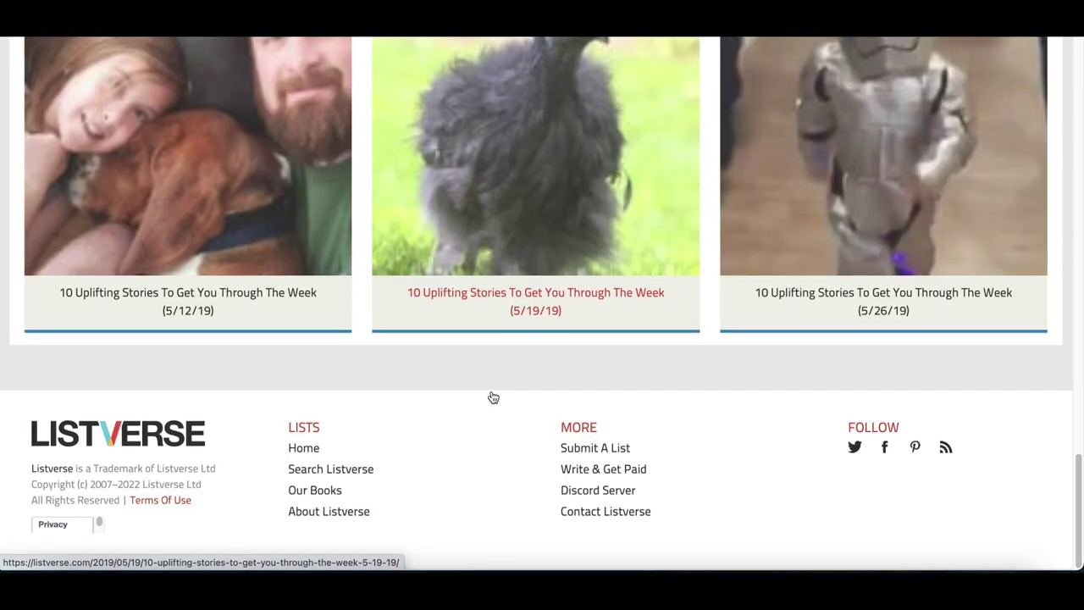
pyautogui.scroll(15, 491, 395)
pyautogui.scroll(10, 493, 396)
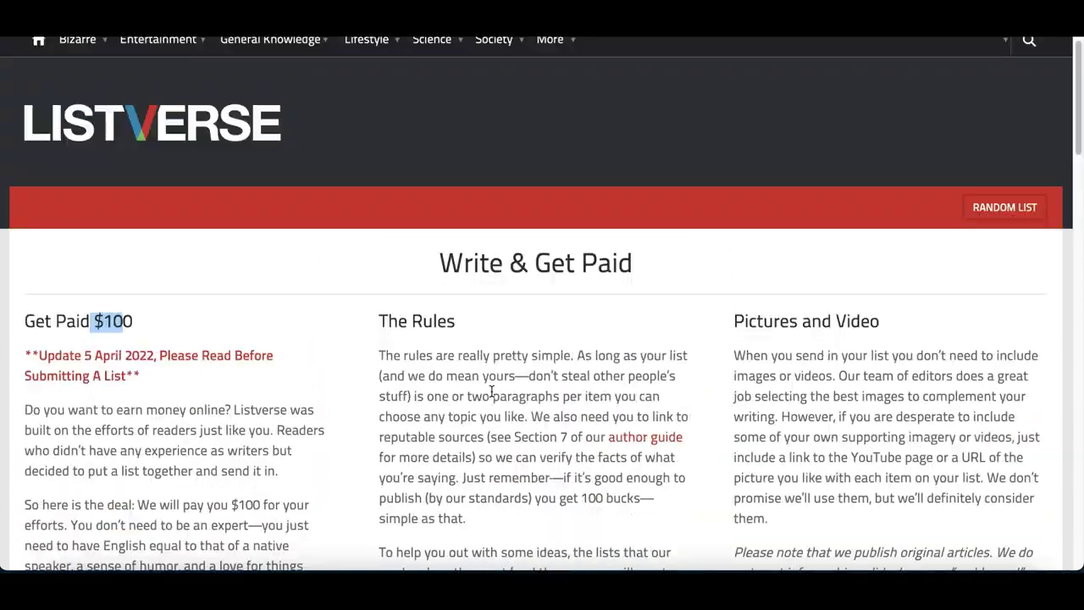
pyautogui.scroll(-1, 421, 384)
pyautogui.scroll(1, 421, 384)
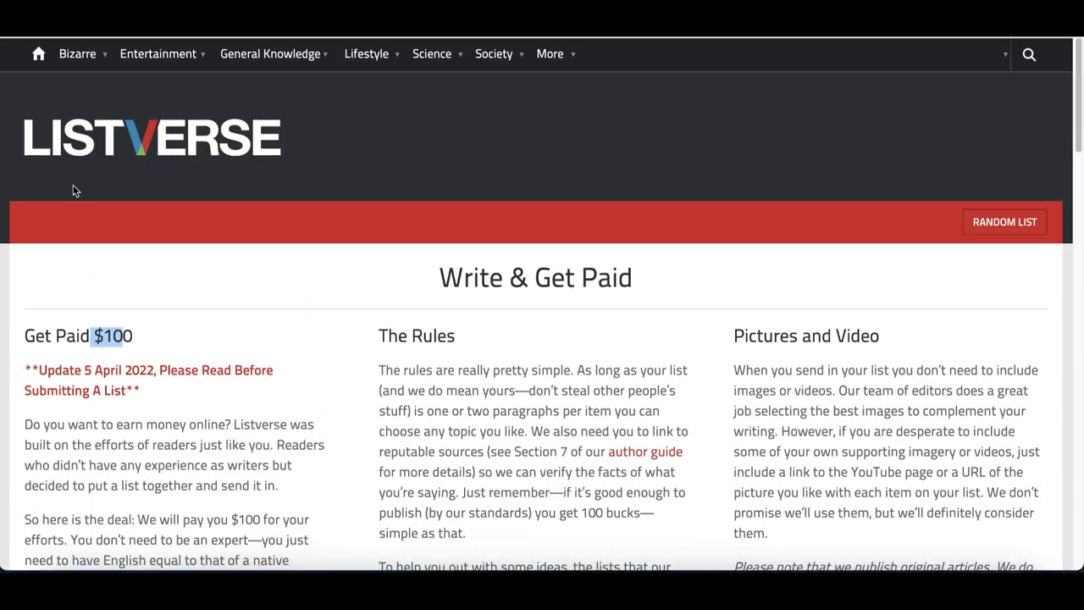
pyautogui.scroll(-10, 52, 165)
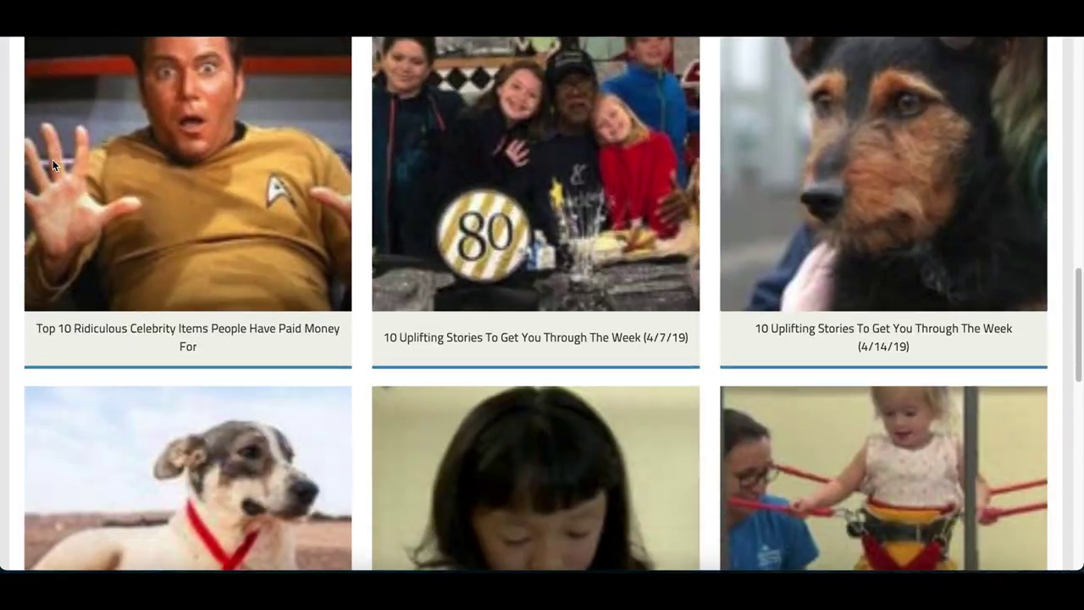
pyautogui.scroll(5, 96, 338)
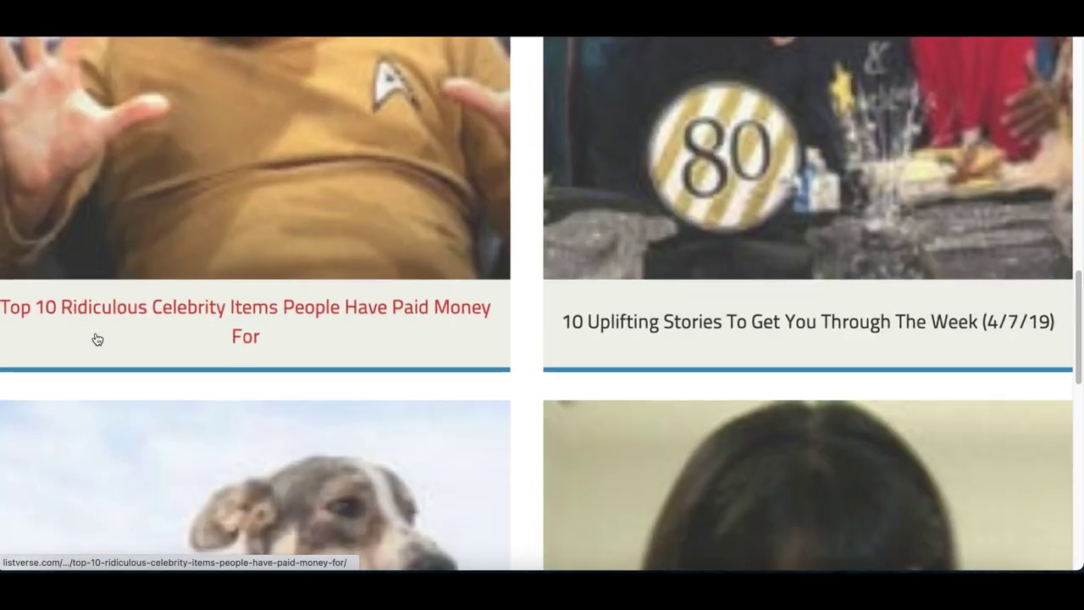
pyautogui.hscroll(3, 311, 351)
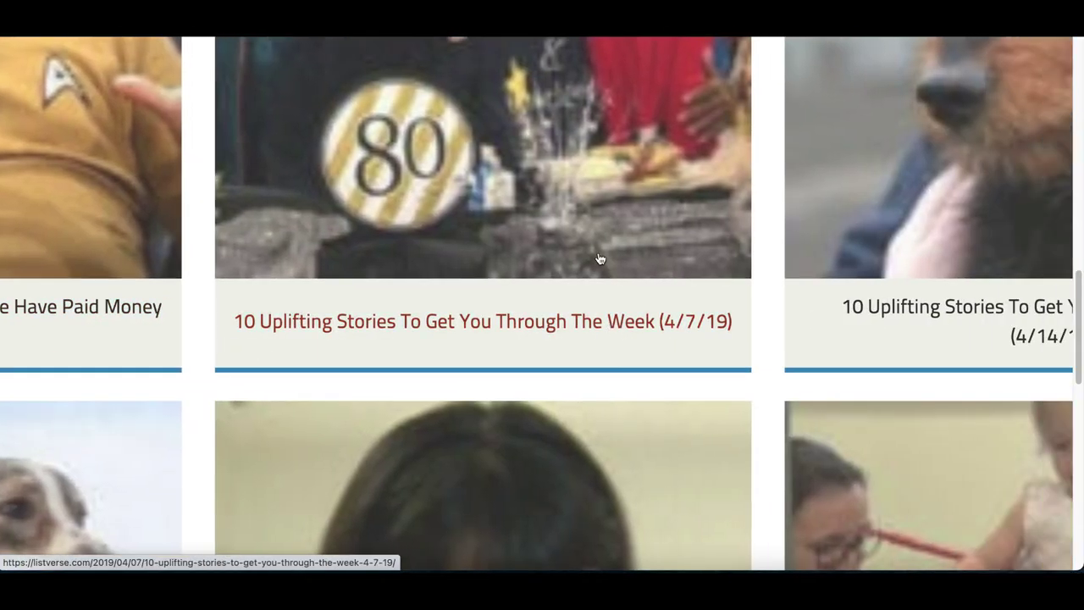
pyautogui.scroll(-3, 513, 424)
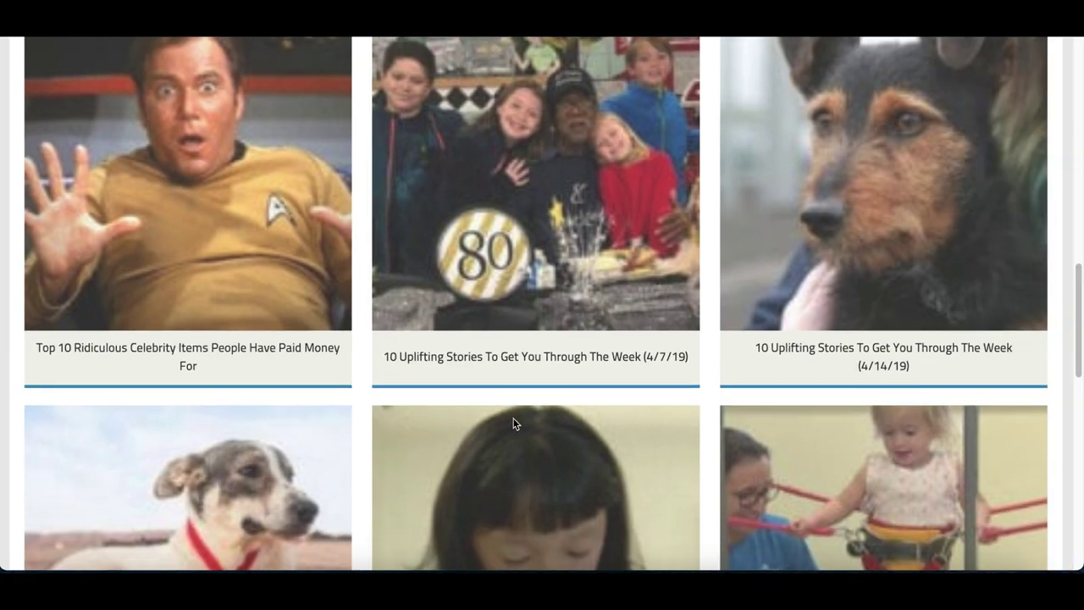
pyautogui.scroll(-3, 573, 482)
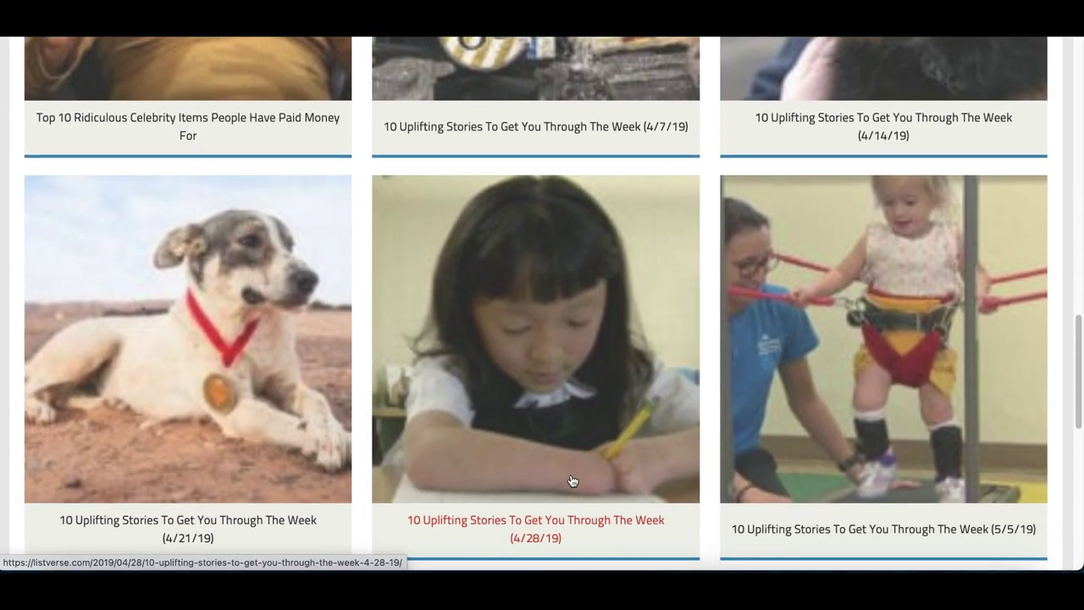
pyautogui.scroll(10, 573, 481)
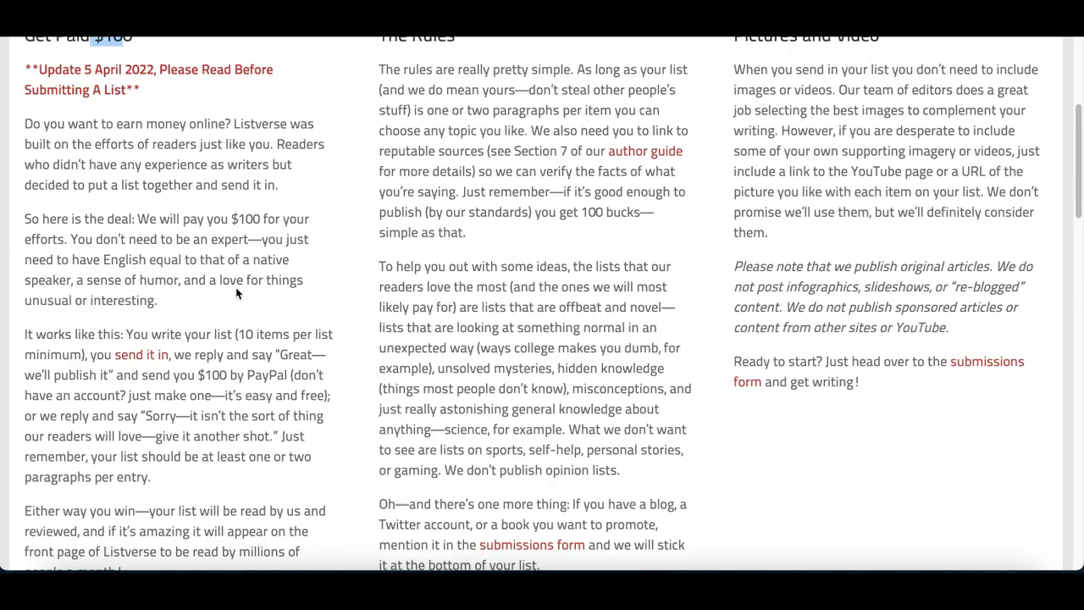
pyautogui.scroll(4, 235, 293)
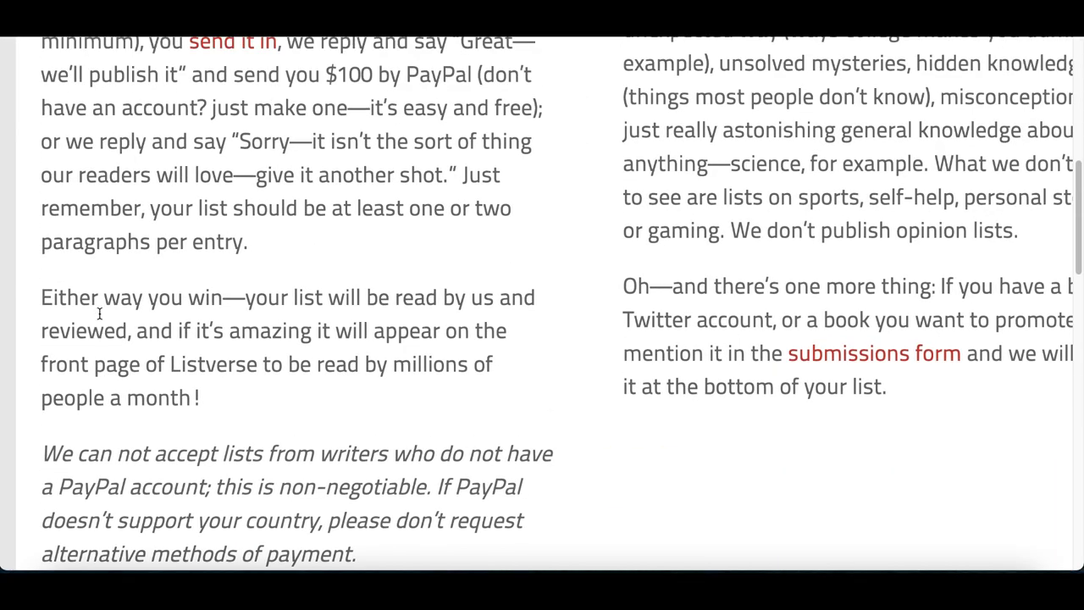
# Highlight the list-length rule and the 100 bucks payment on the Write & Get Paid page.
pyautogui.scroll(3, 99, 313)
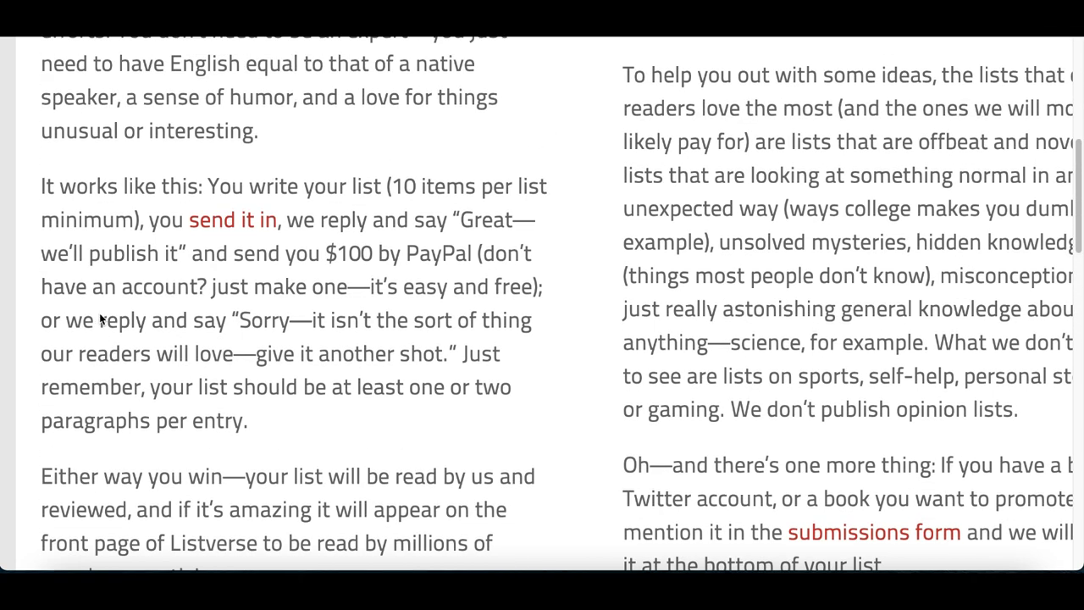
pyautogui.moveTo(391, 186); pyautogui.dragTo(513, 220)
pyautogui.scroll(3, 496, 213)
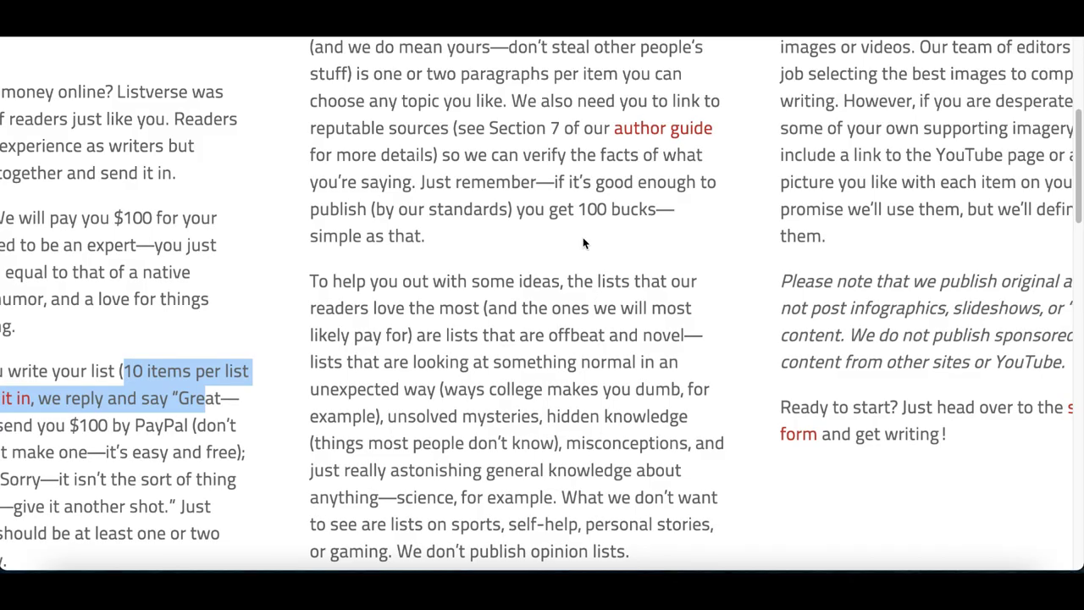
pyautogui.moveTo(568, 208); pyautogui.dragTo(634, 218)
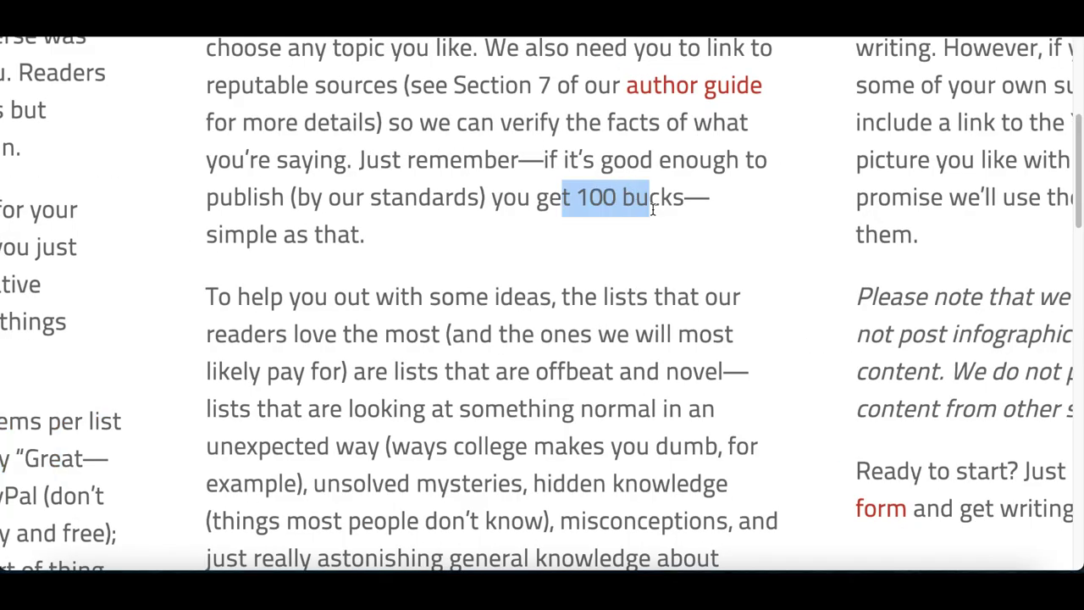
pyautogui.scroll(-6, 652, 210)
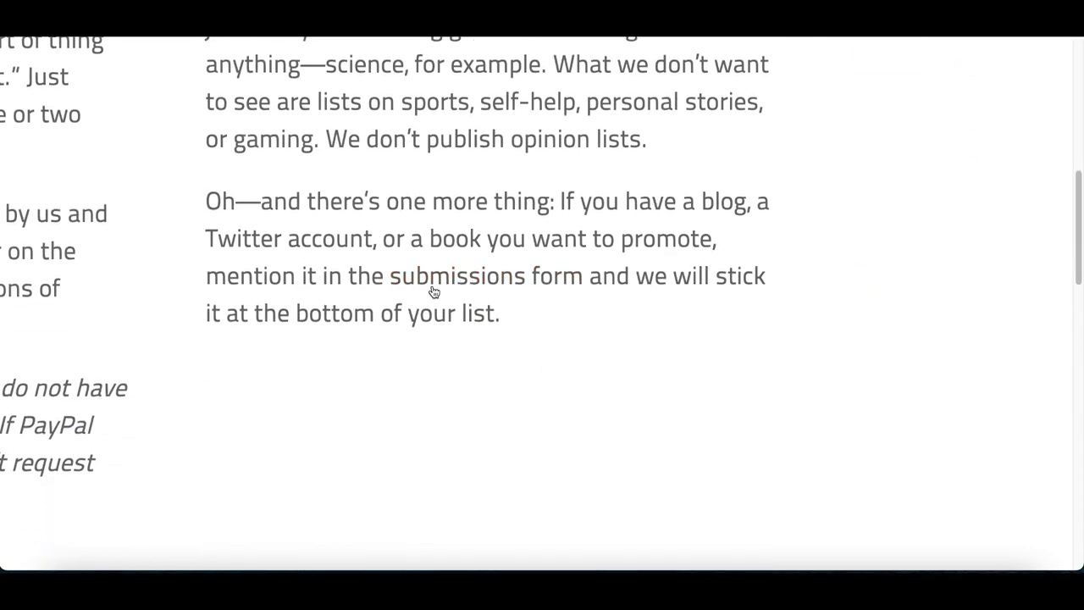
# Scroll the Submit A List form fields down to the Submit List button, then swipe back to EatingWell.
pyautogui.scroll(-3, 509, 288)
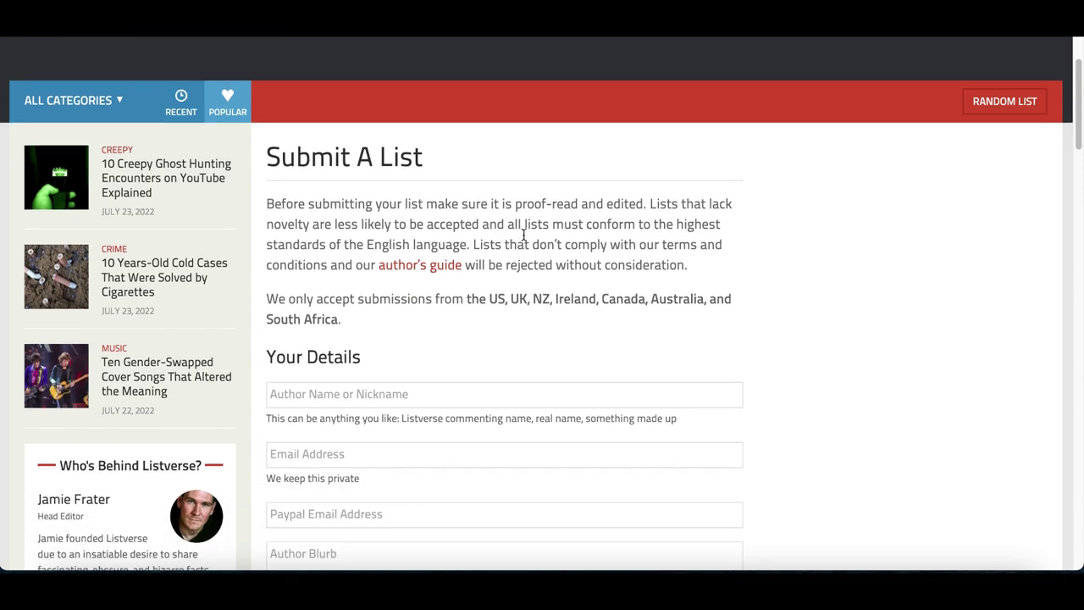
pyautogui.keyDown('ctrl'); pyautogui.scroll(3, 552, 372); pyautogui.keyUp('ctrl')
pyautogui.scroll(-3, 533, 331)
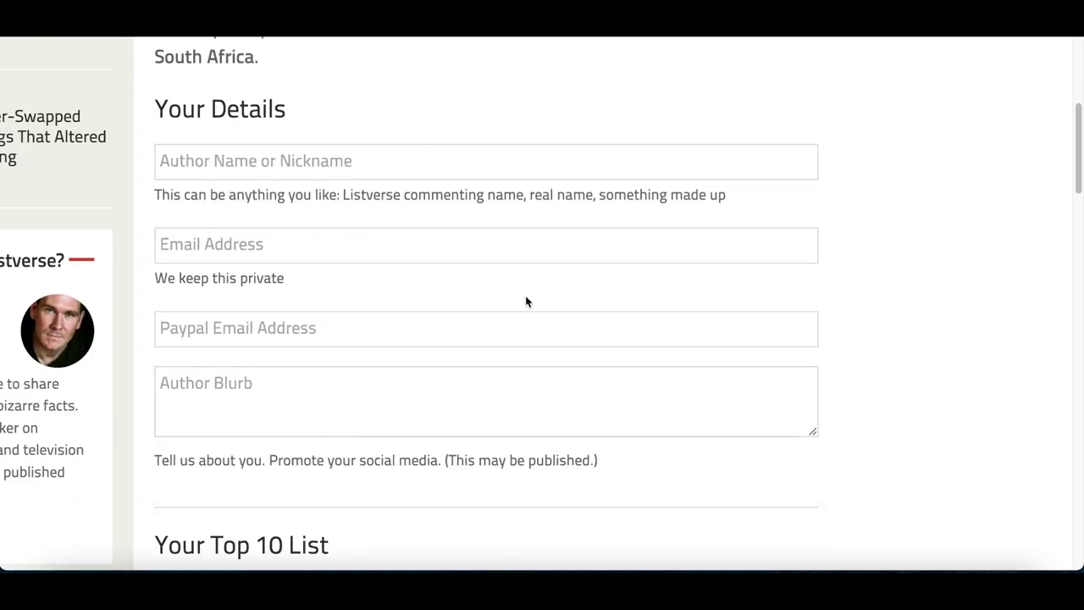
pyautogui.scroll(-10, 389, 395)
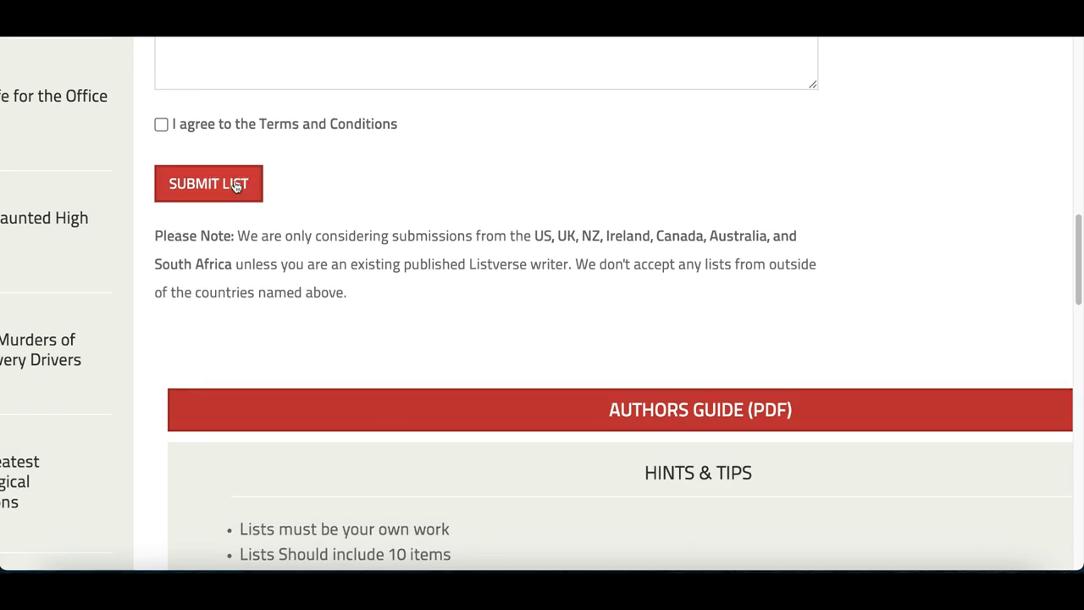
pyautogui.scroll(-2, 389, 322)
pyautogui.scroll(15, 385, 327)
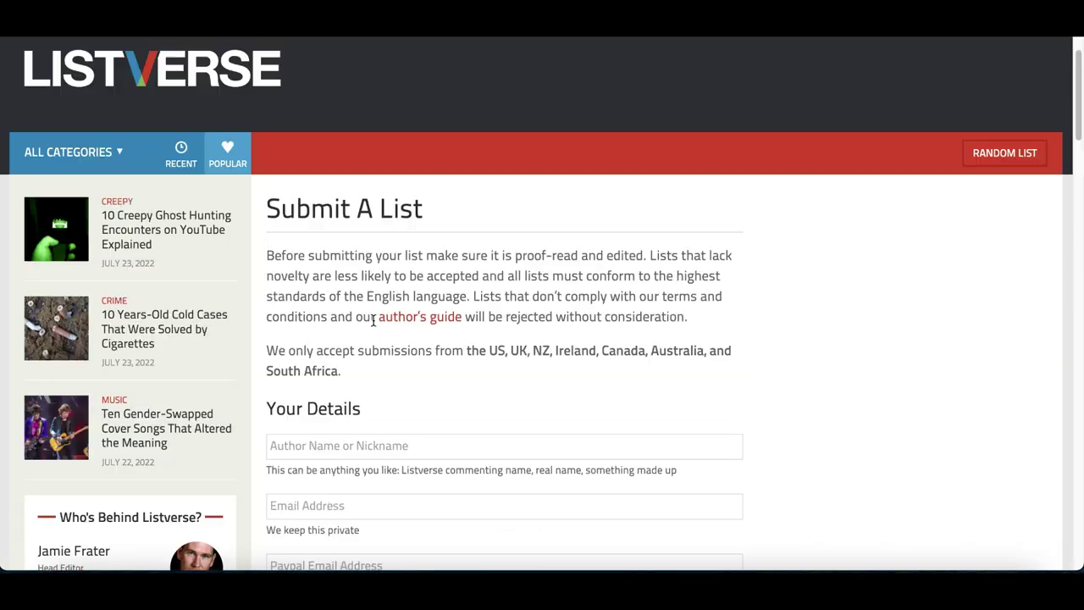
pyautogui.scroll(-3, 376, 310)
pyautogui.keyDown('ctrl'); pyautogui.scroll(5, 284, 303); pyautogui.keyUp('ctrl')
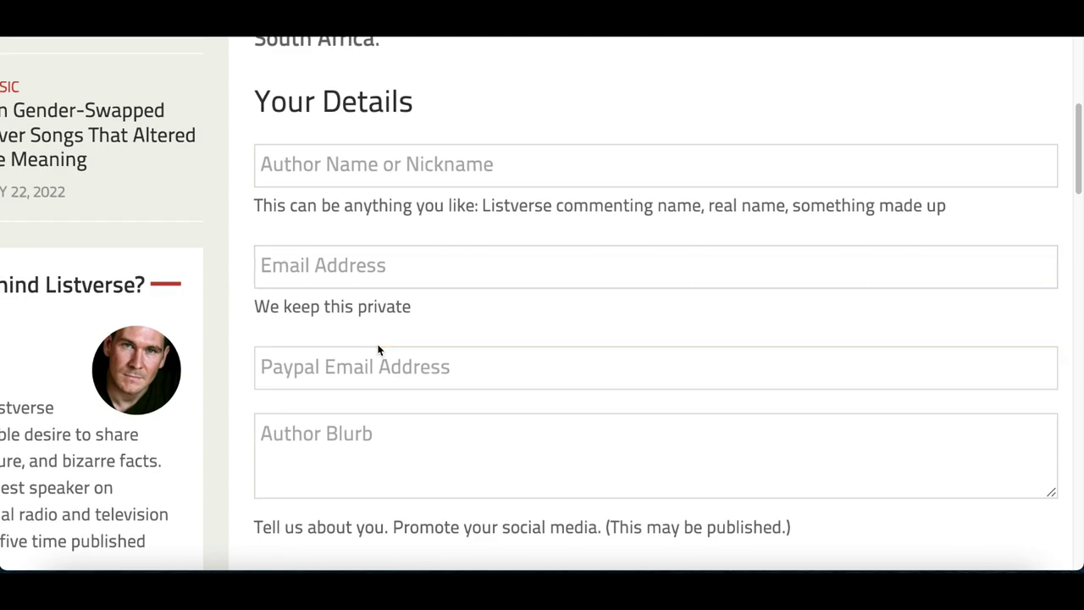
pyautogui.keyDown('ctrl'); pyautogui.scroll(-5, 378, 349); pyautogui.keyUp('ctrl')
pyautogui.scroll(-2, 379, 349)
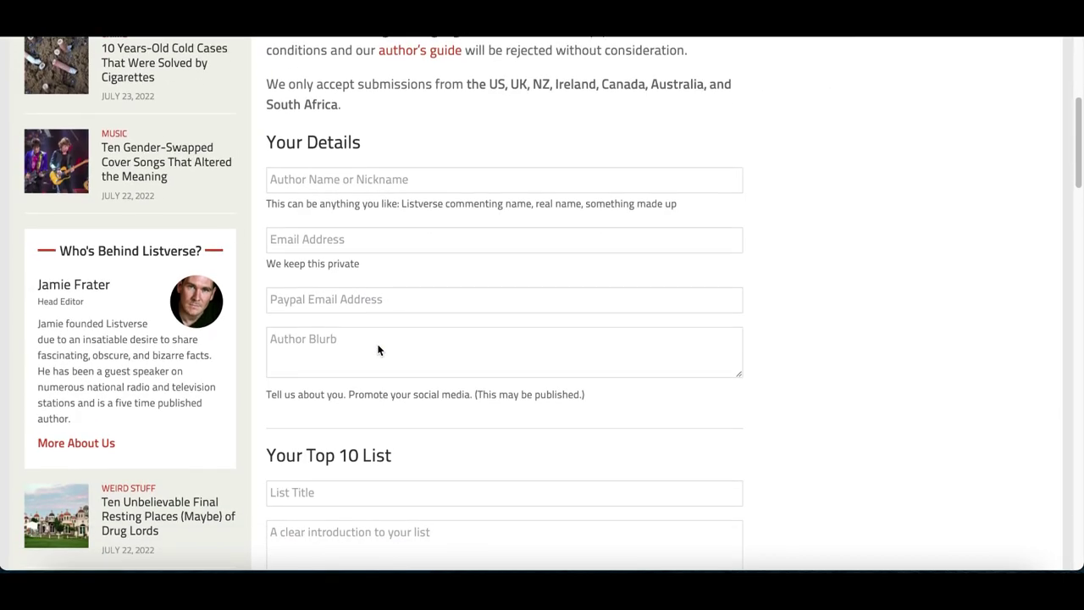
pyautogui.scroll(-2, 378, 349)
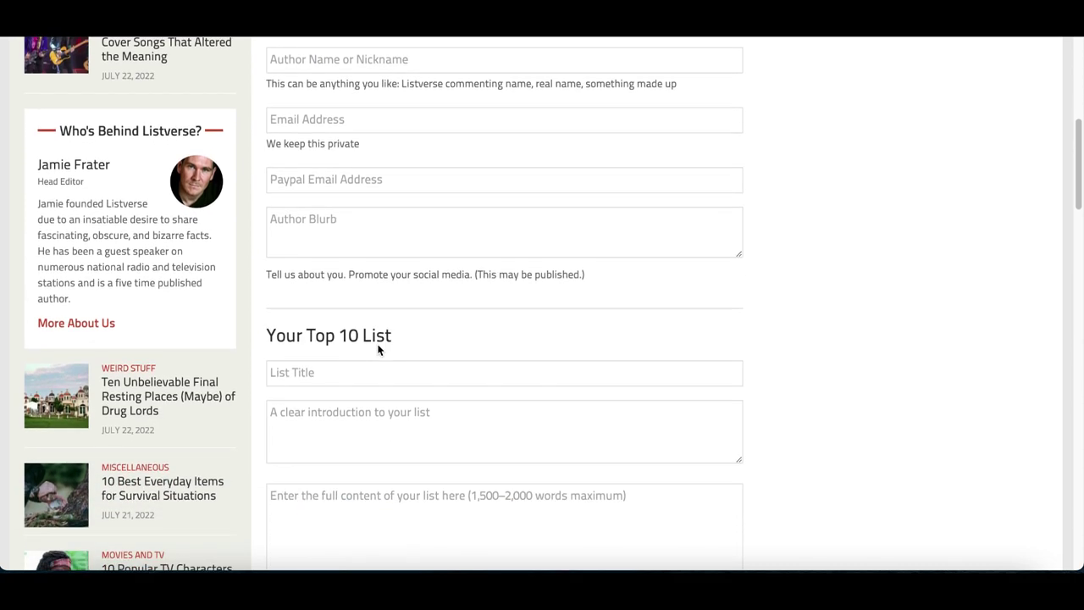
pyautogui.scroll(6, 379, 349)
pyautogui.scroll(-1, 379, 349)
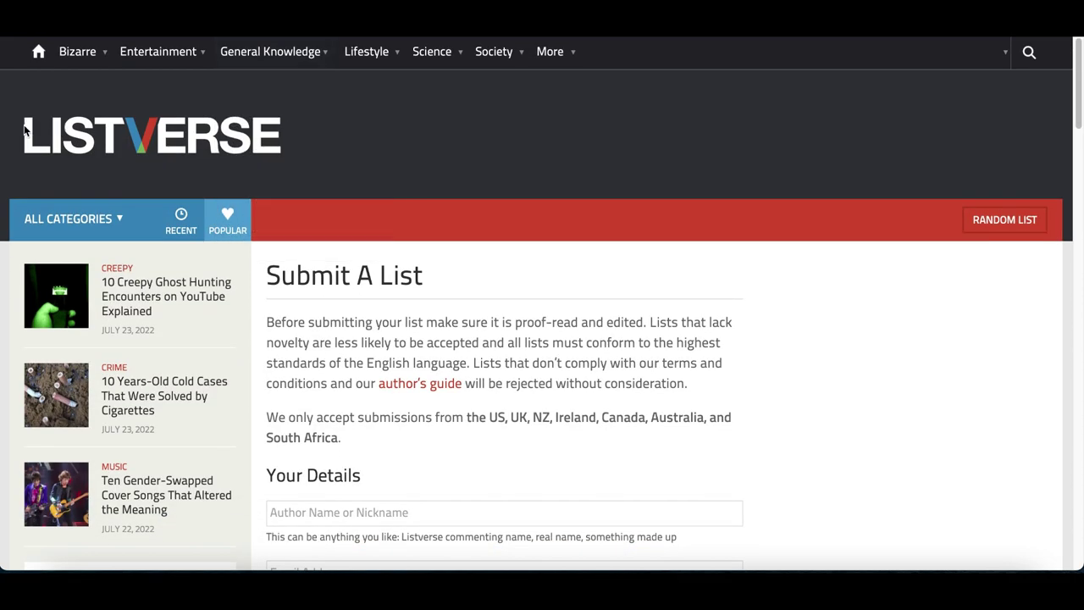
pyautogui.scroll(3, 34, 134)
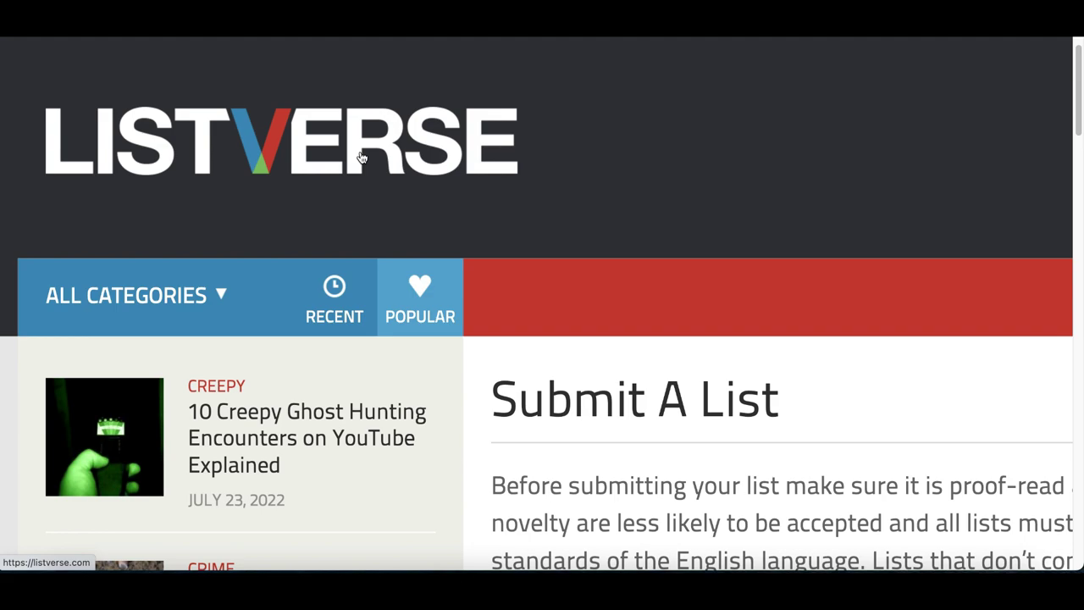
pyautogui.hscroll(-5, 362, 158)
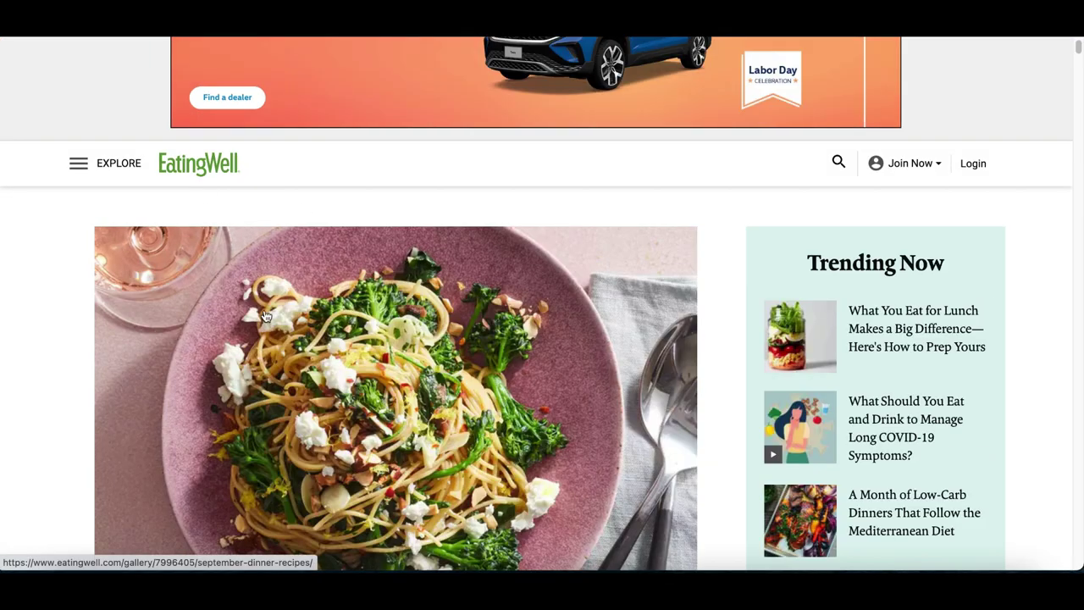
# Scroll into the EatingWell Writers' Guidelines and highlight the page title.
pyautogui.scroll(-5, 266, 317)
pyautogui.scroll(-5, 266, 316)
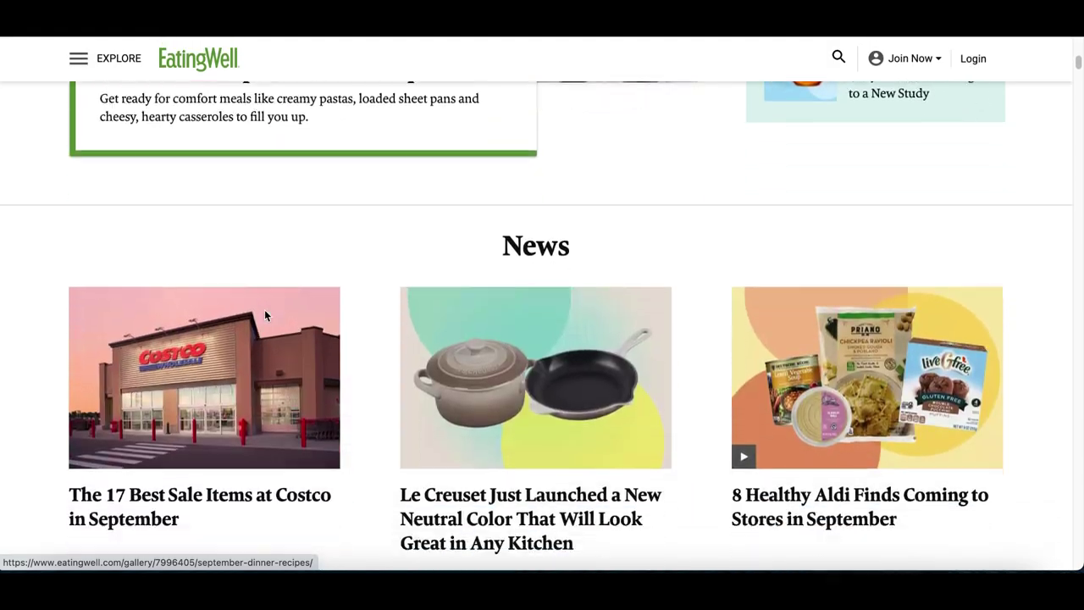
pyautogui.scroll(-10, 478, 443)
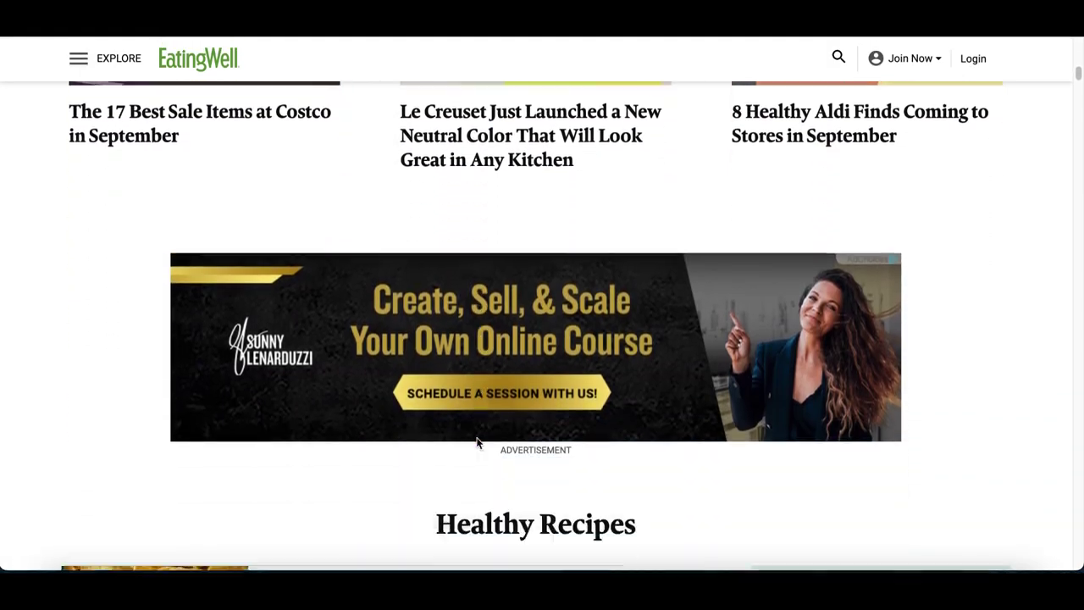
pyautogui.scroll(-6, 477, 442)
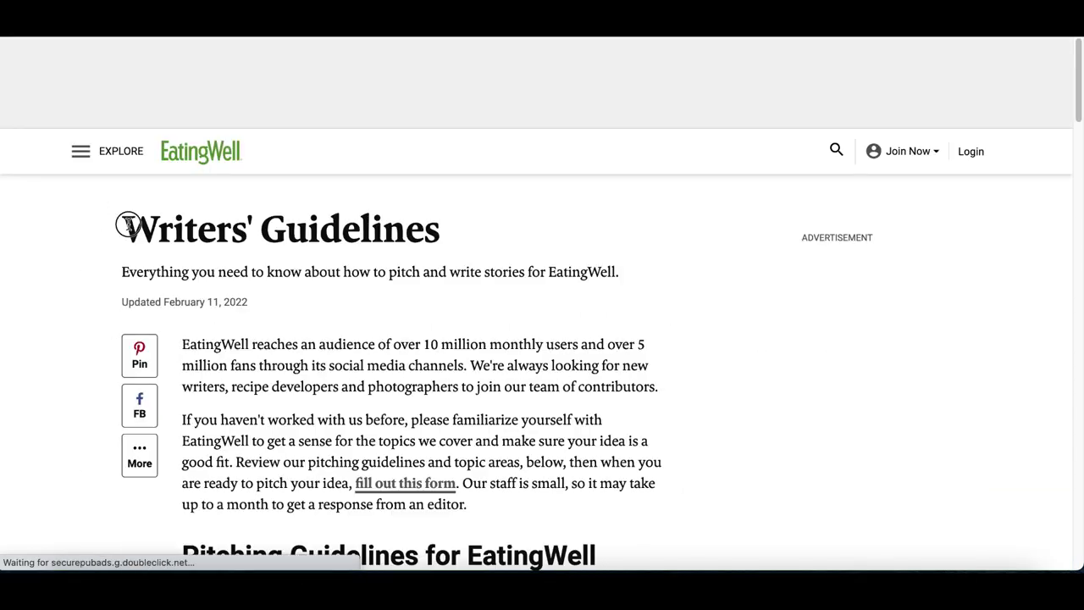
pyautogui.moveTo(127, 225); pyautogui.dragTo(319, 233)
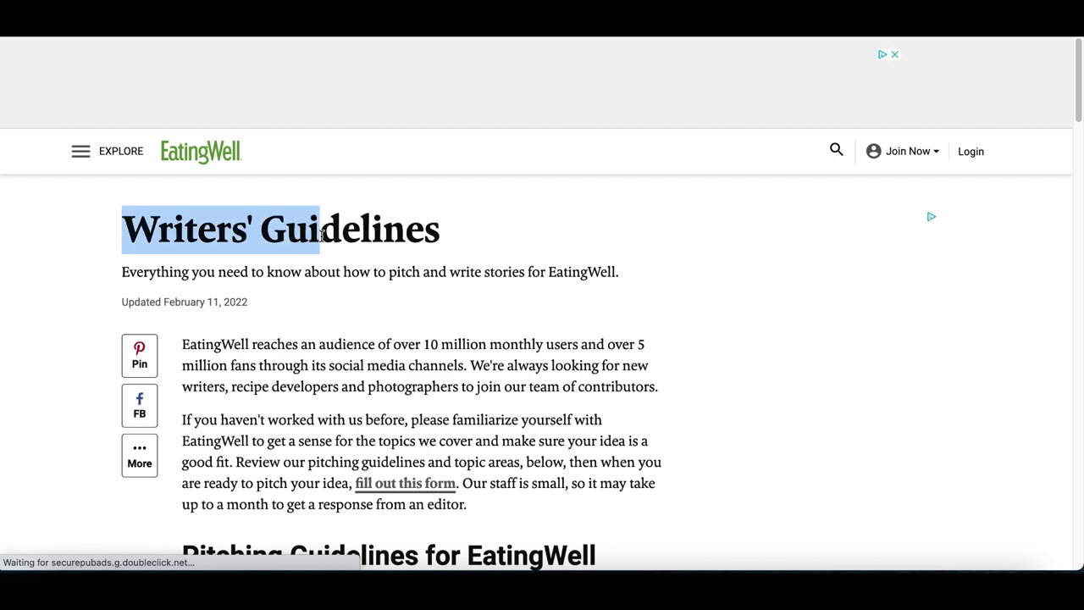
pyautogui.scroll(-3, 320, 237)
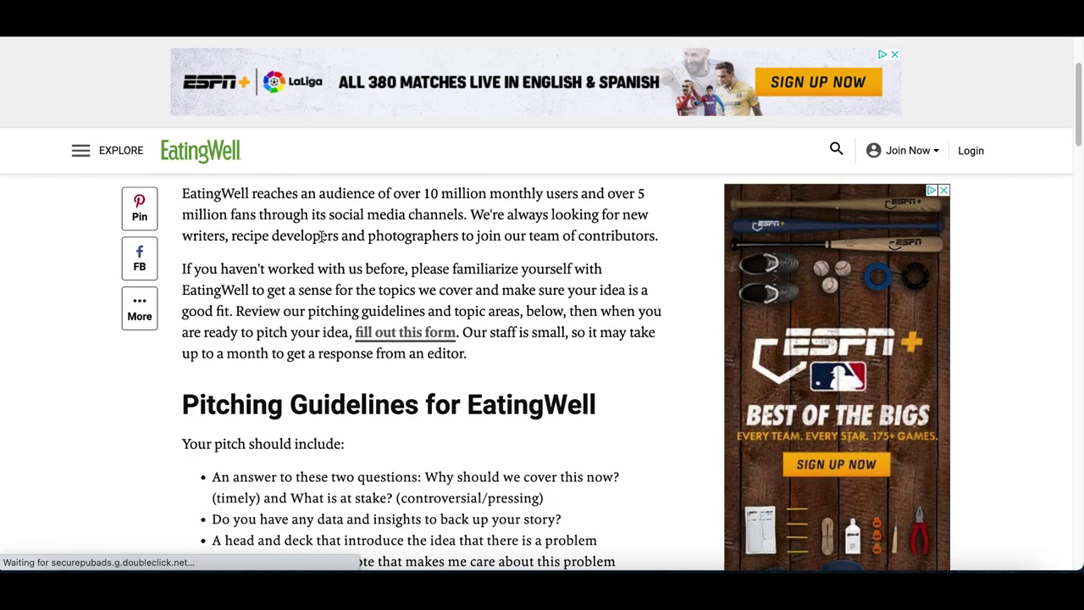
pyautogui.scroll(-5, 322, 237)
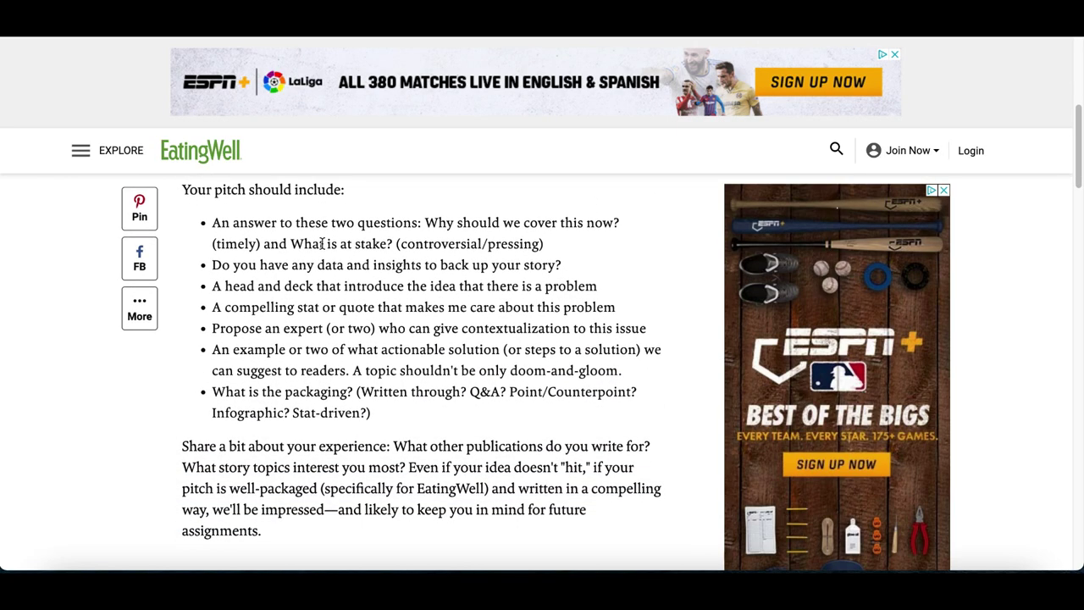
pyautogui.scroll(-12, 321, 243)
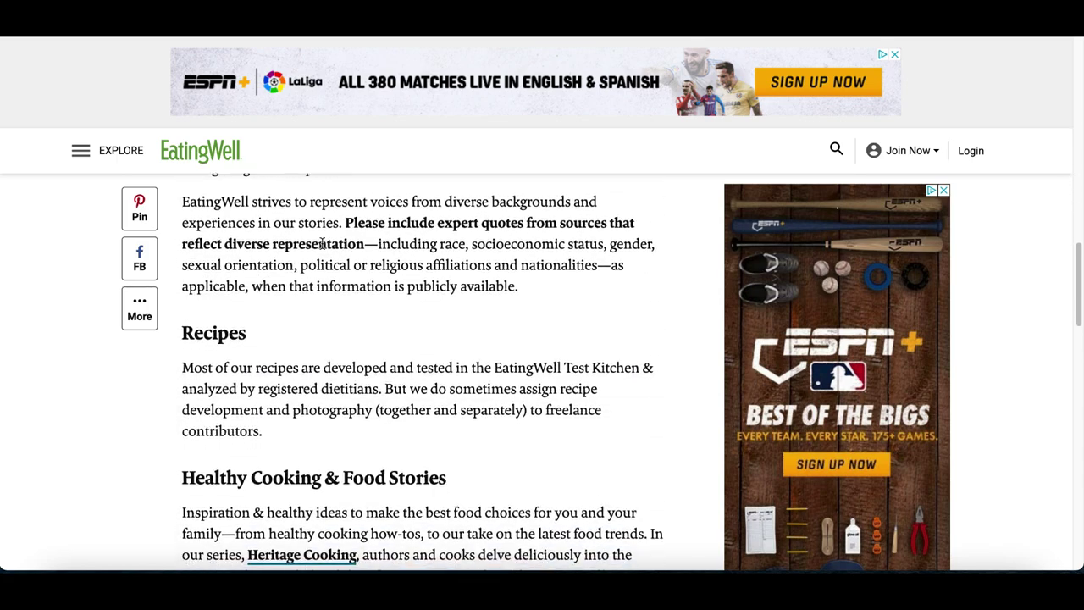
pyautogui.scroll(10, 322, 243)
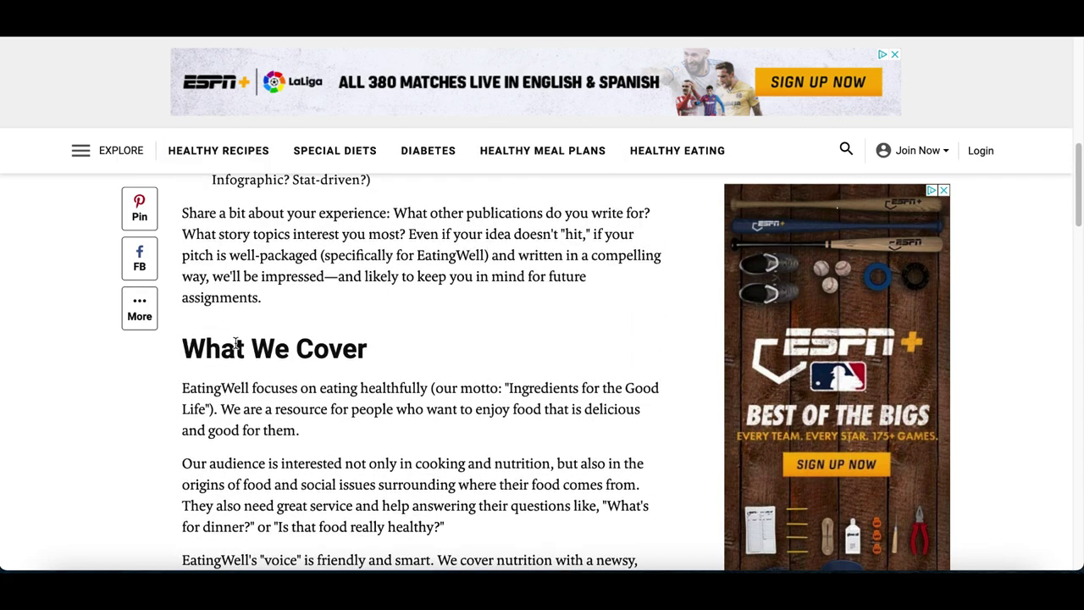
# Highlight several phrases while reading the pitching guidelines and topic areas.
pyautogui.moveTo(244, 348); pyautogui.dragTo(326, 349)
pyautogui.scroll(-10, 249, 309)
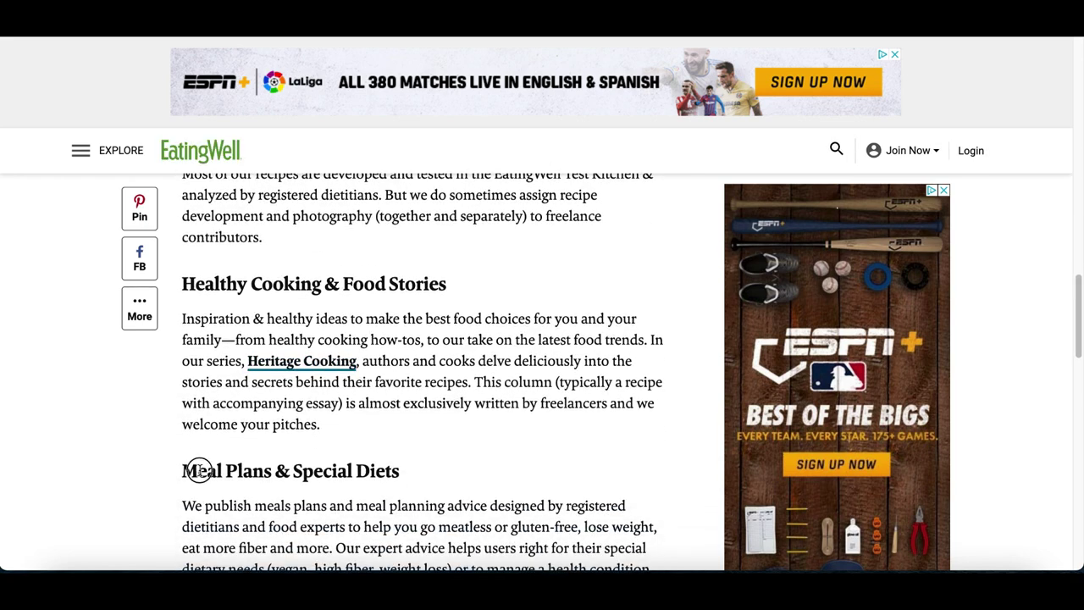
pyautogui.moveTo(199, 471); pyautogui.dragTo(290, 472)
pyautogui.scroll(1, 213, 368)
pyautogui.scroll(2, 254, 368)
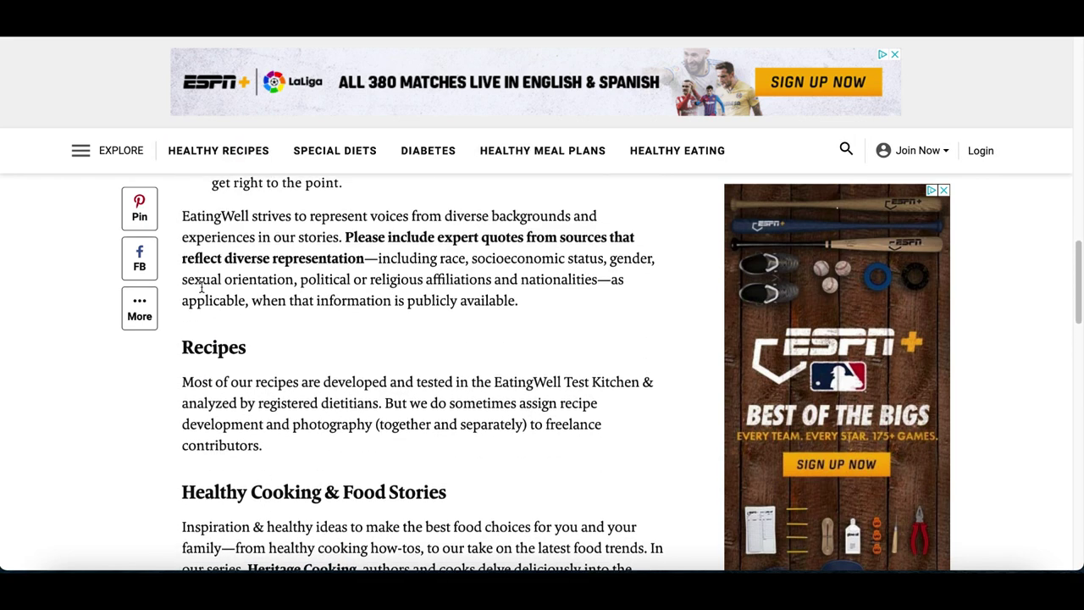
pyautogui.scroll(-10, 218, 375)
pyautogui.moveTo(194, 354); pyautogui.dragTo(291, 354)
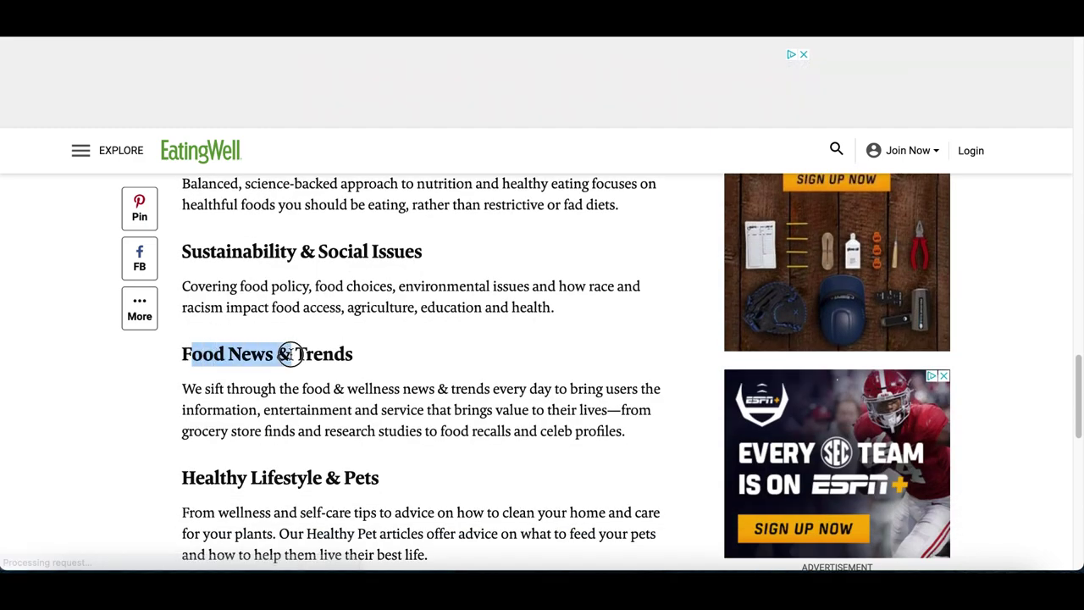
pyautogui.scroll(-1, 293, 365)
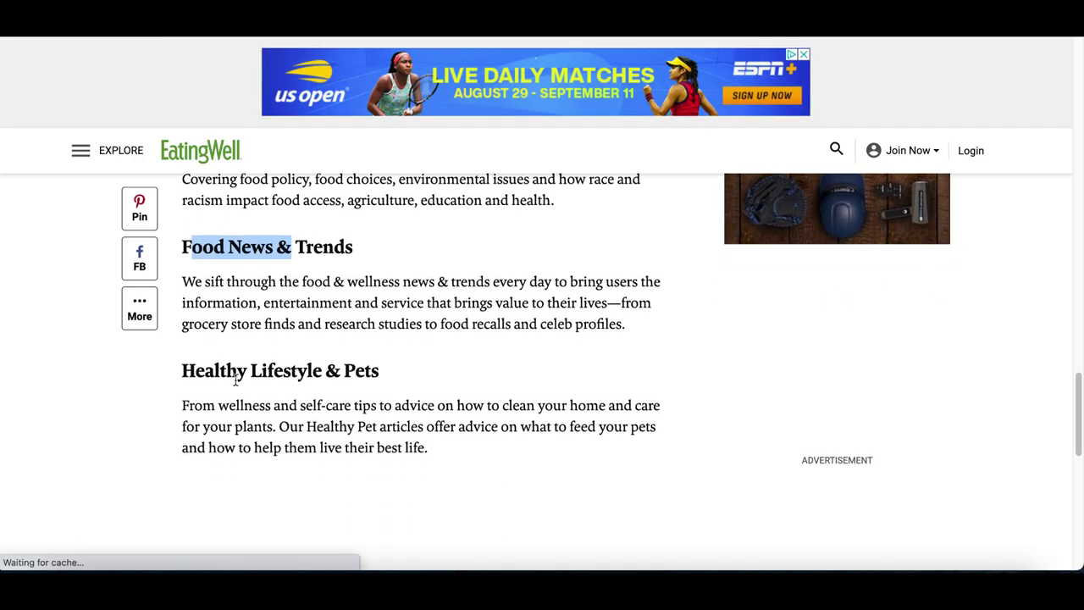
pyautogui.scroll(8, 328, 398)
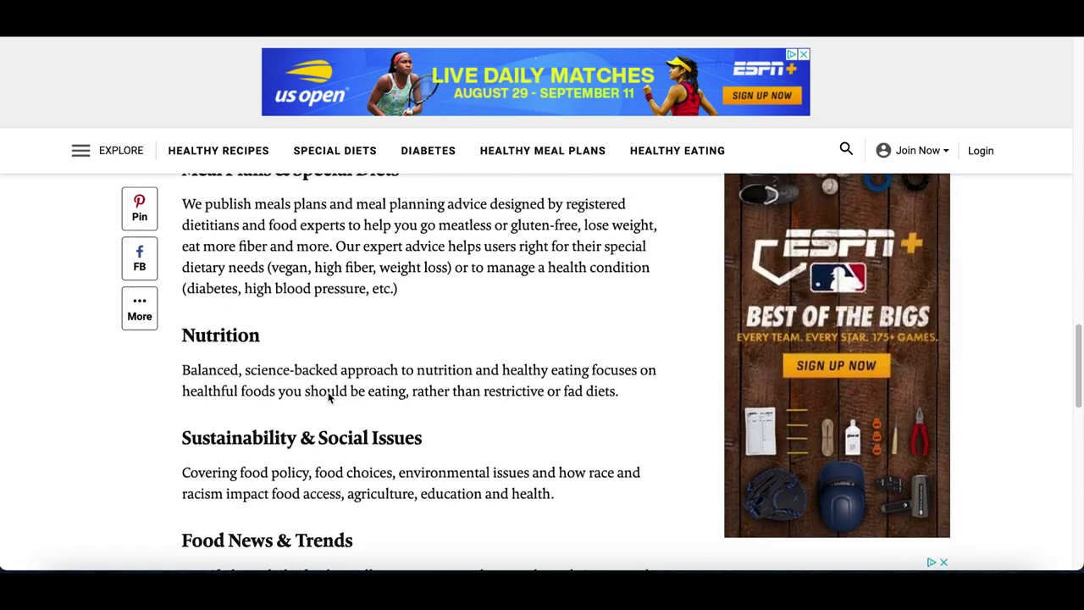
pyautogui.scroll(5, 328, 393)
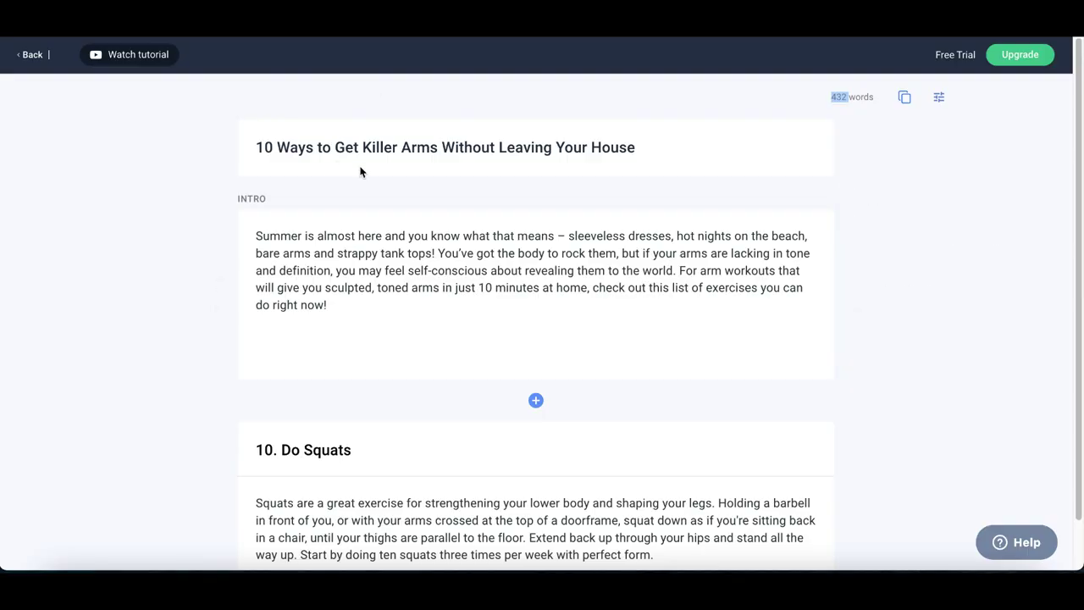
# Follow the 'fill out this form' link to the pitch submission form.
pyautogui.click(370, 228)
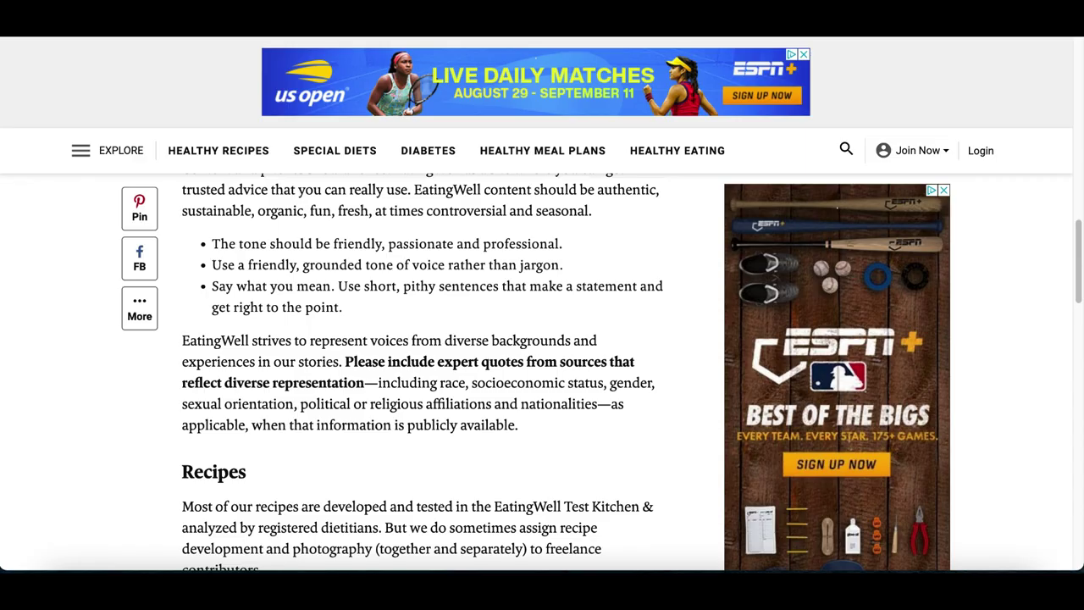
pyautogui.scroll(-5, 353, 339)
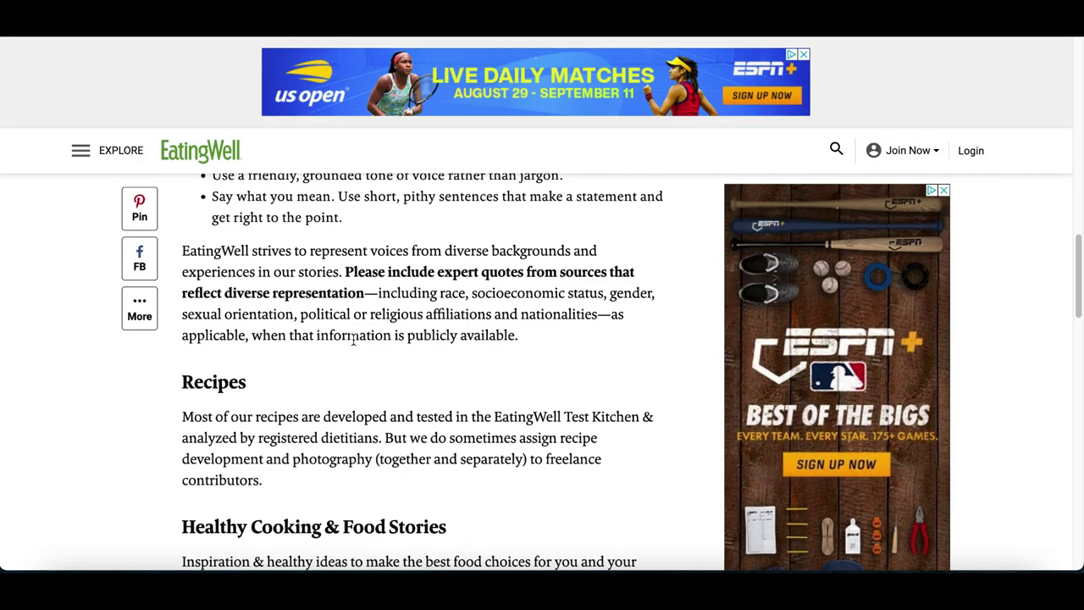
pyautogui.scroll(10, 354, 339)
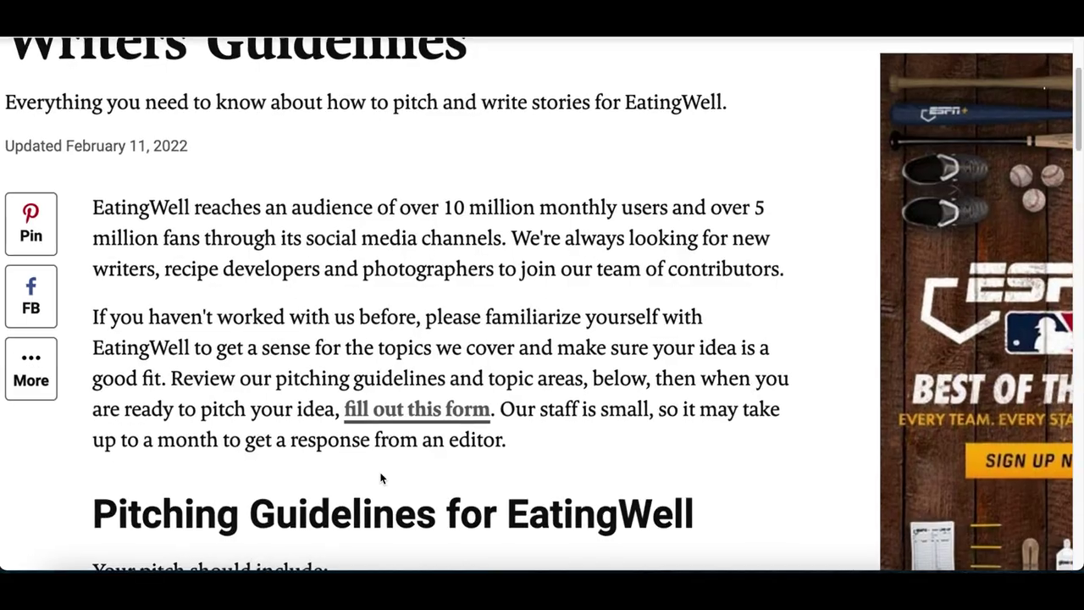
pyautogui.click(395, 410)
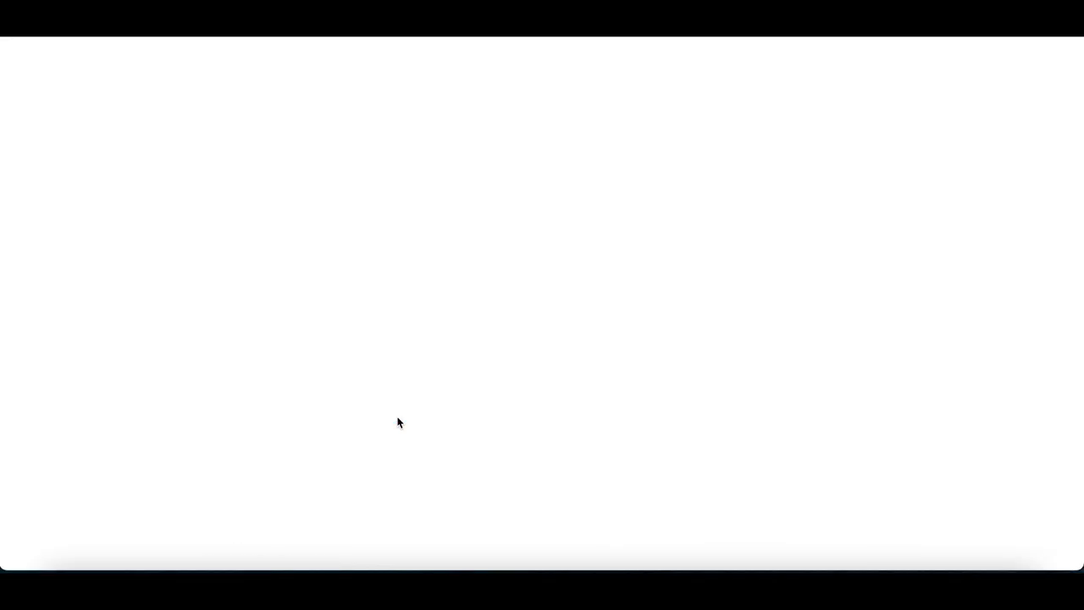
# Scroll through the fields of the Submit Your Pitch form.
pyautogui.scroll(-3, 618, 336)
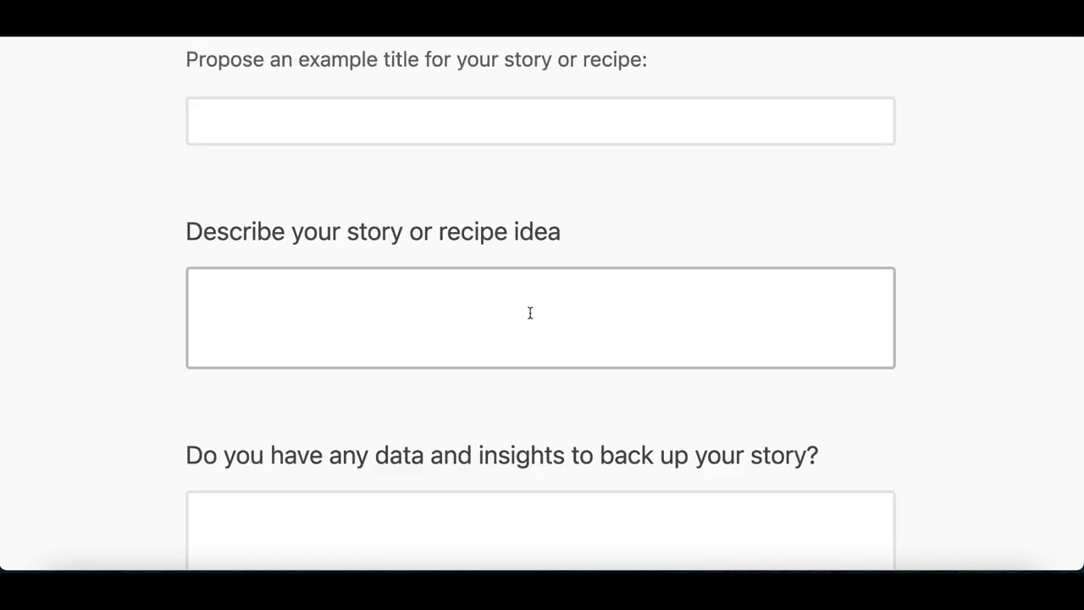
pyautogui.scroll(-8, 531, 313)
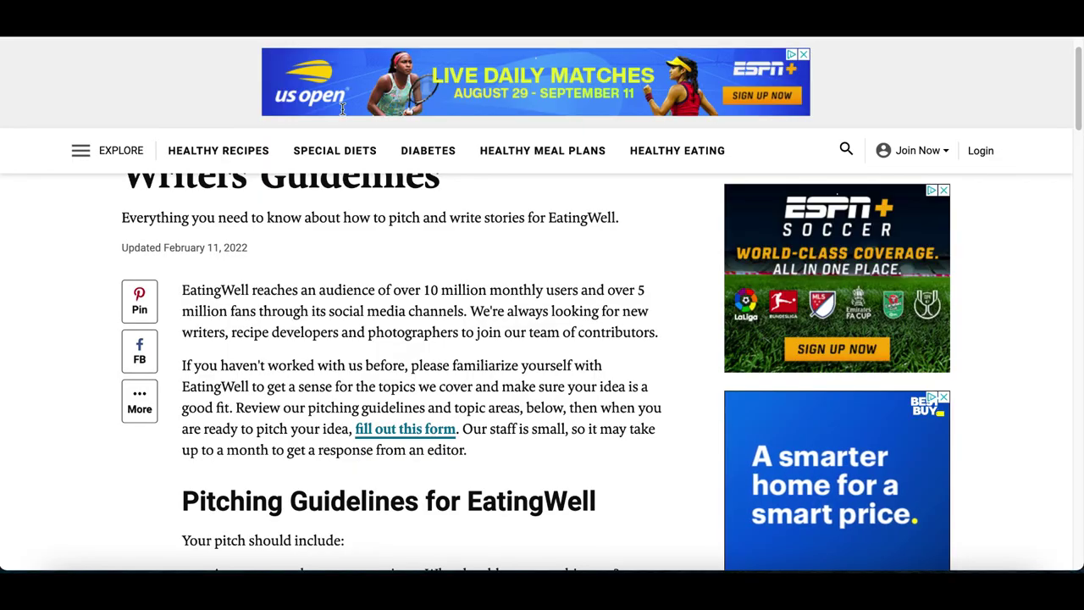
pyautogui.scroll(1, 342, 109)
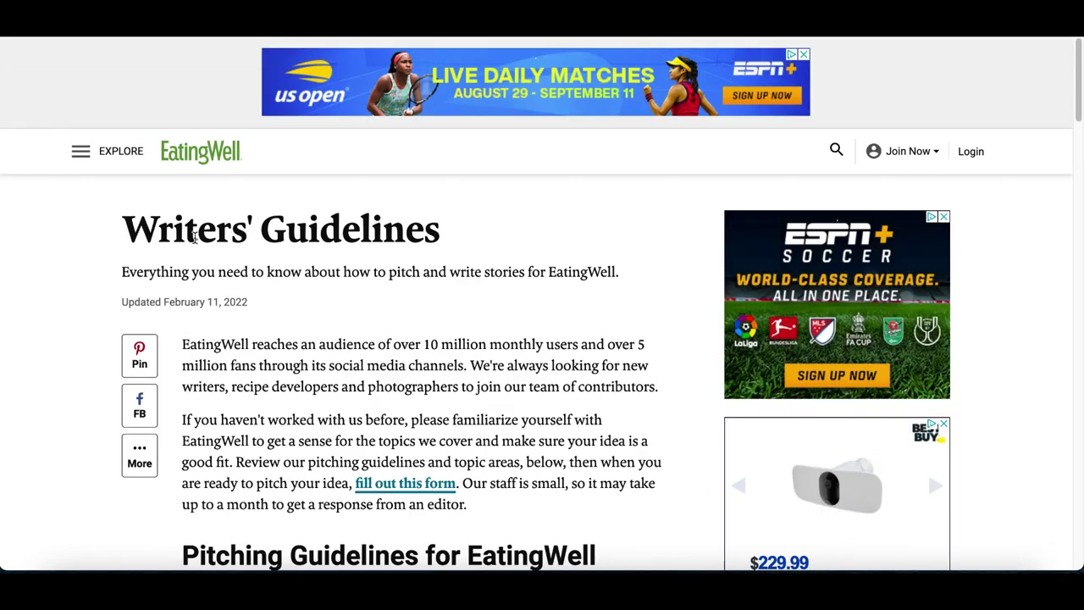
pyautogui.scroll(-1, 195, 241)
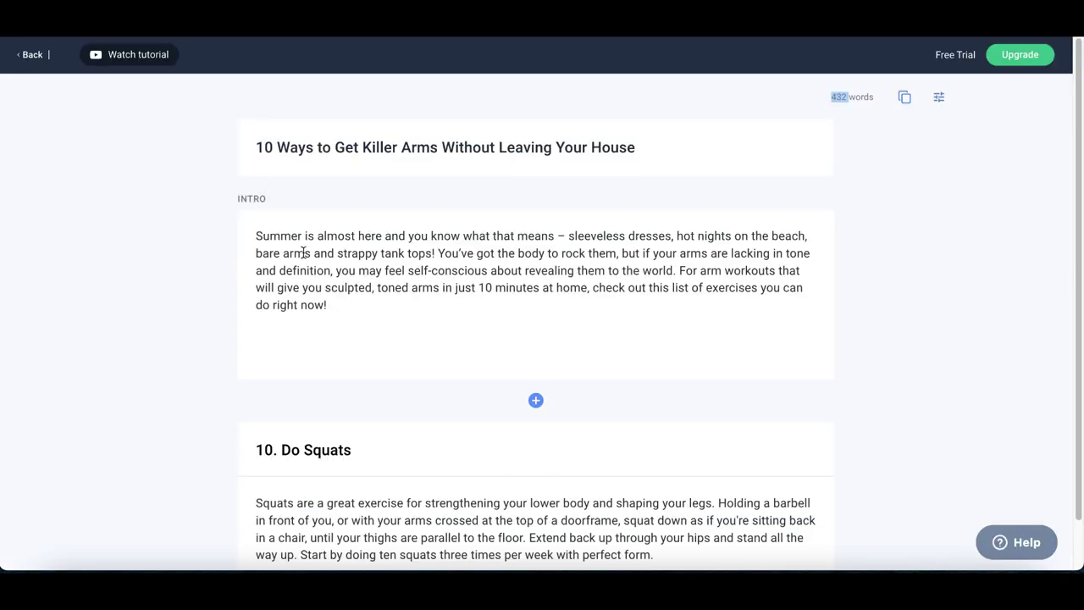
pyautogui.click(342, 261)
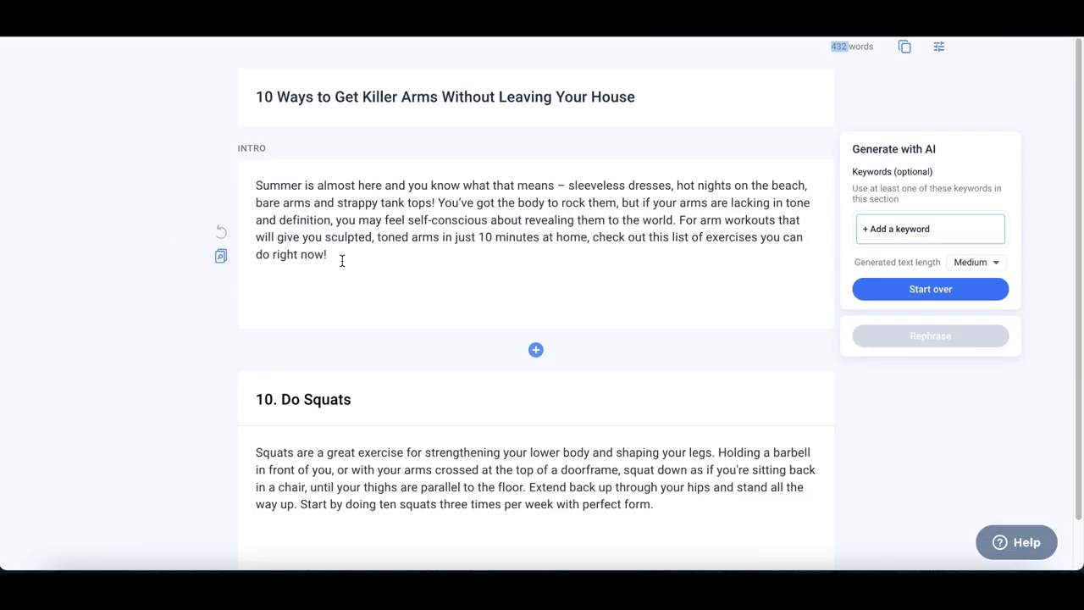
pyautogui.scroll(-3, 343, 261)
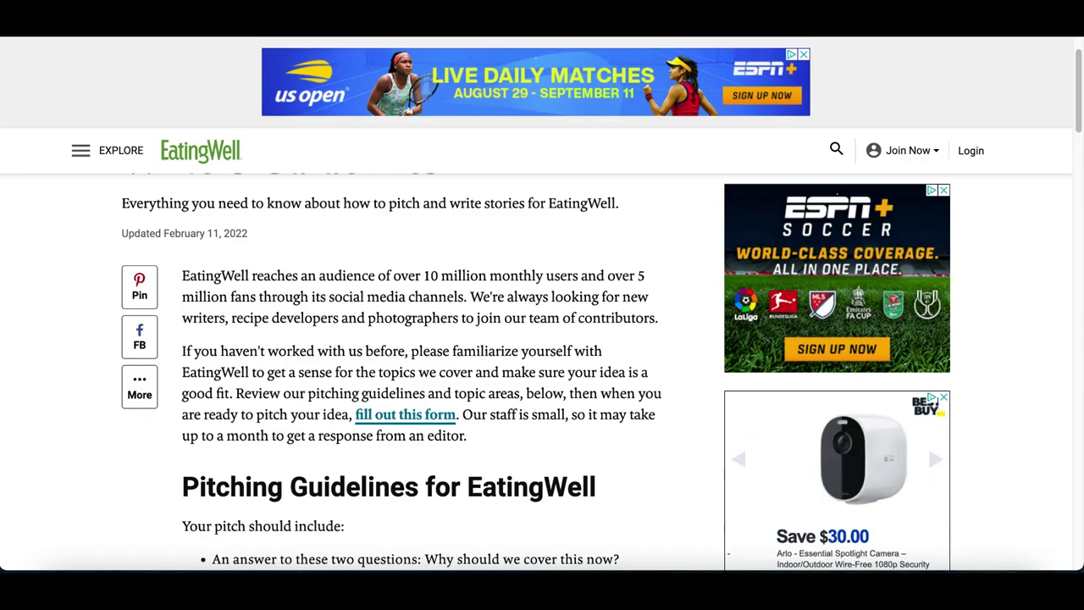
# Back on the Writers' Guidelines, highlight 'over 10 million monthly' in the intro paragraph.
pyautogui.click(374, 425)
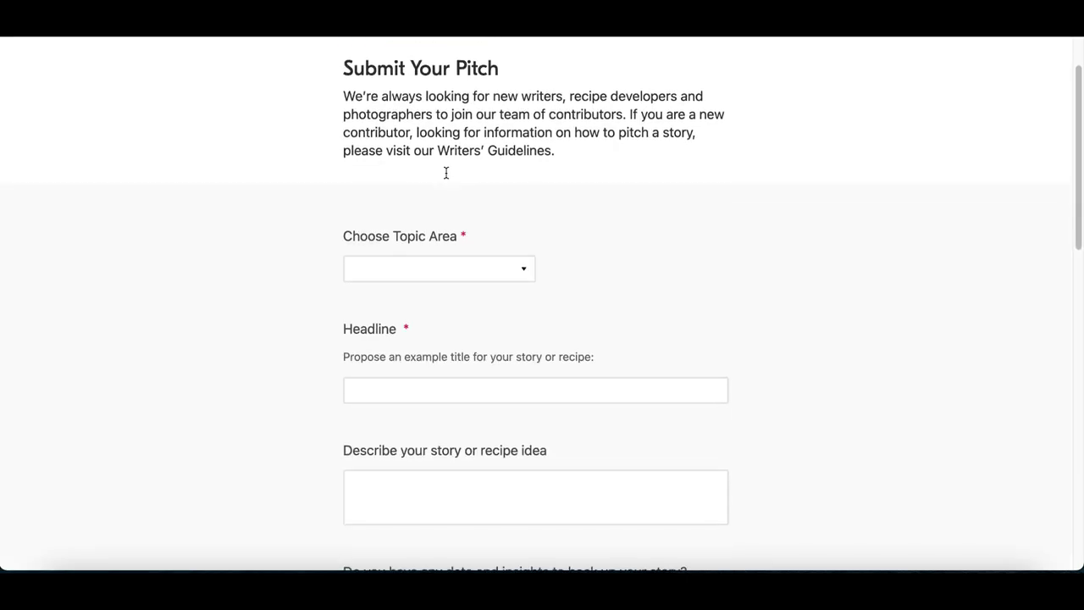
pyautogui.scroll(-2, 447, 173)
pyautogui.scroll(-2, 272, 234)
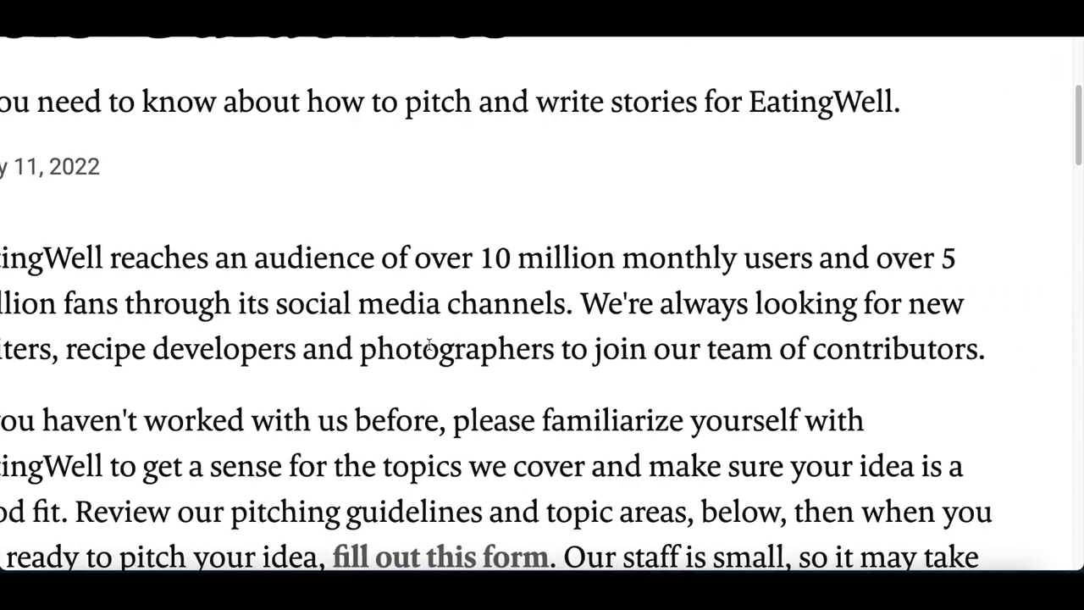
pyautogui.moveTo(344, 262); pyautogui.dragTo(580, 265)
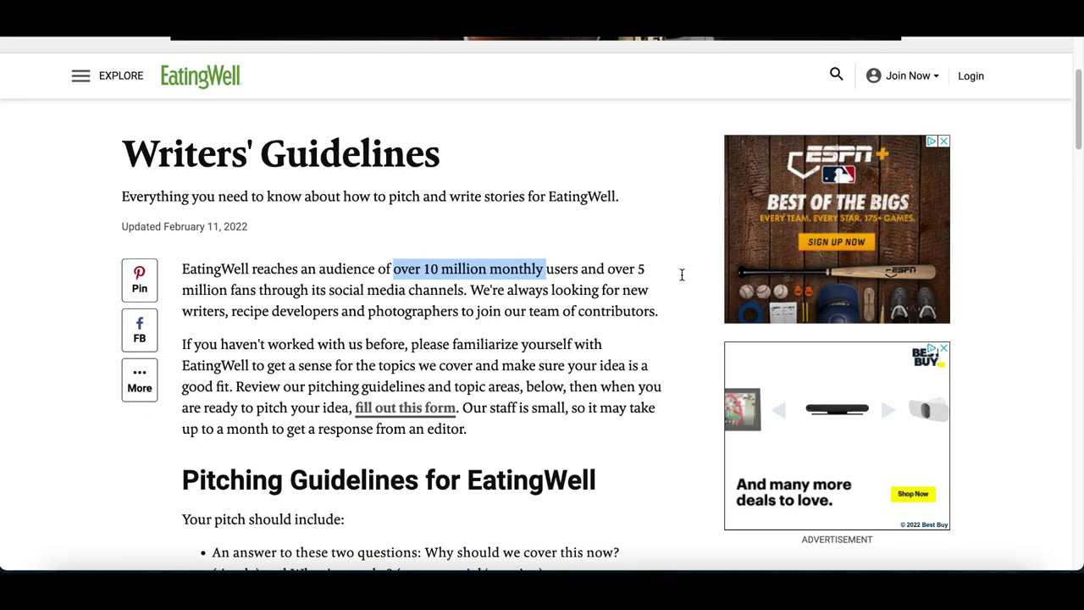
pyautogui.scroll(-4, 682, 274)
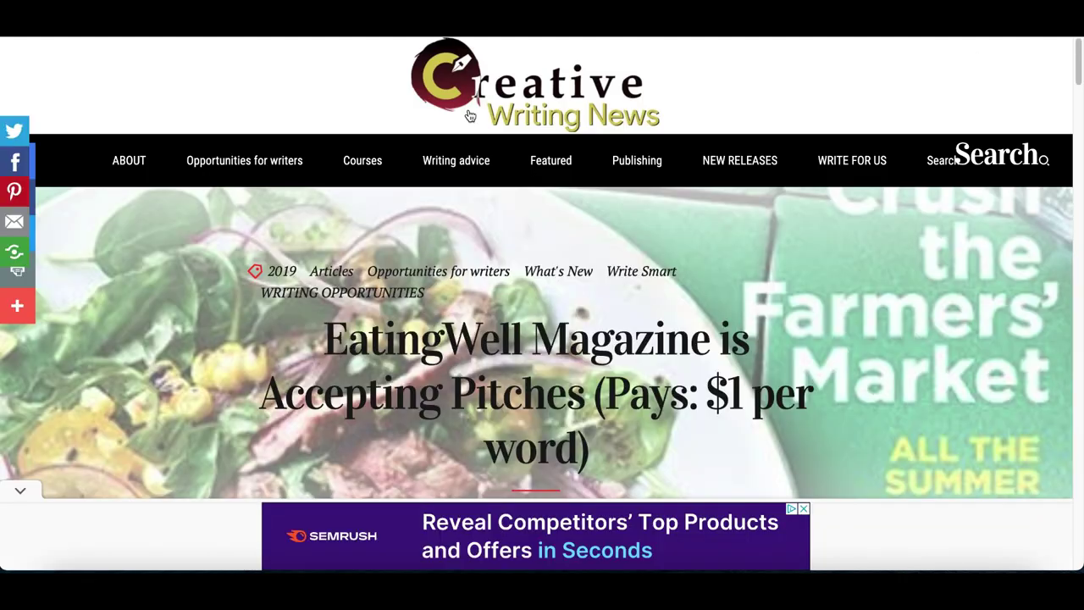
# Scroll the EatingWell pitches article to its Payment section and highlight '$1 per word.'.
pyautogui.scroll(-10, 462, 240)
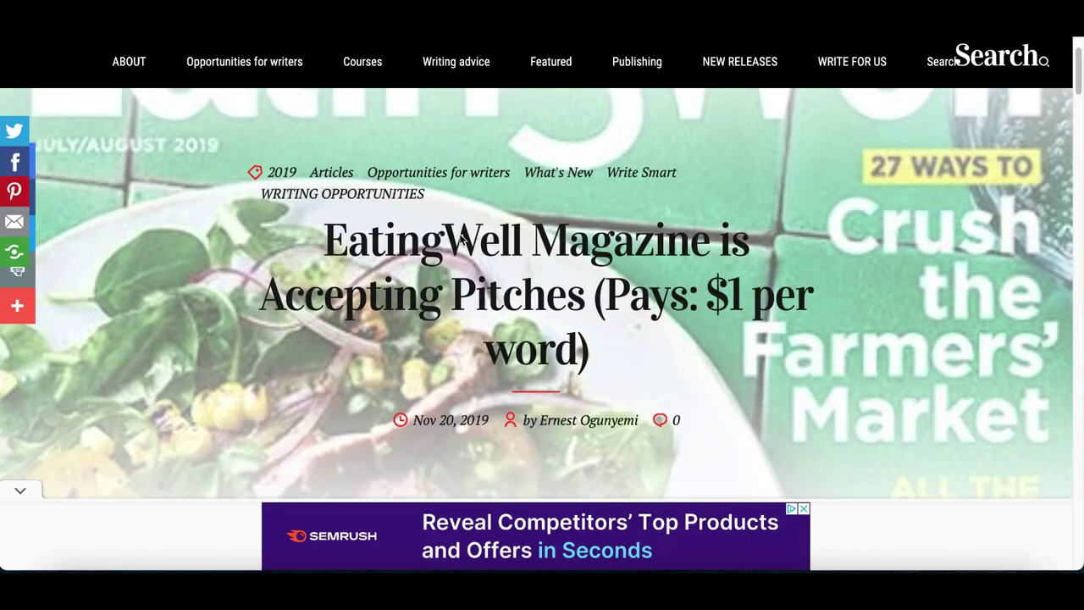
pyautogui.scroll(-5, 462, 240)
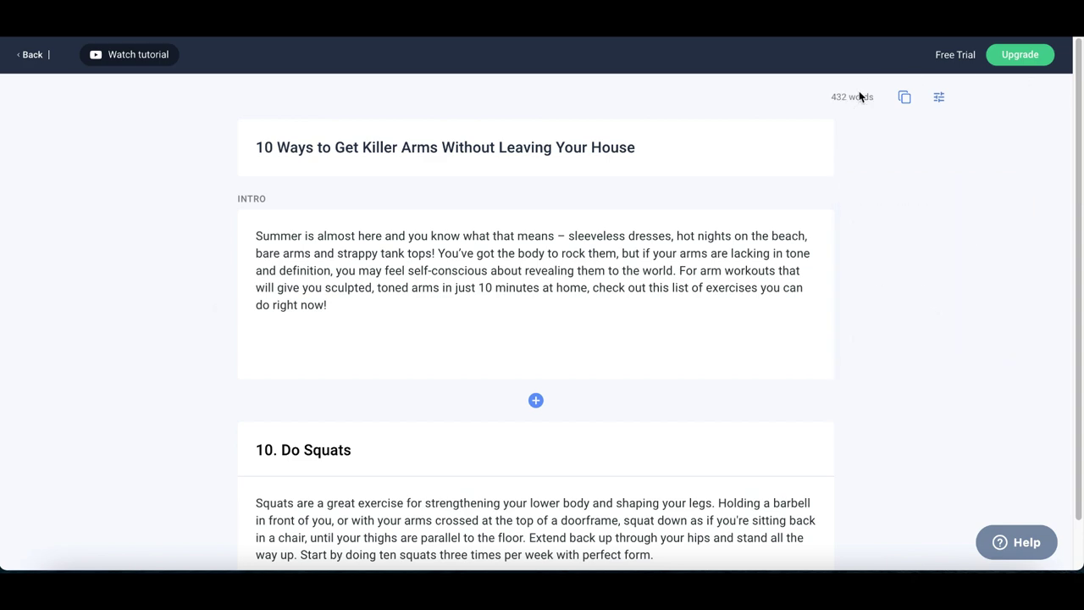
pyautogui.moveTo(832, 96); pyautogui.dragTo(855, 97)
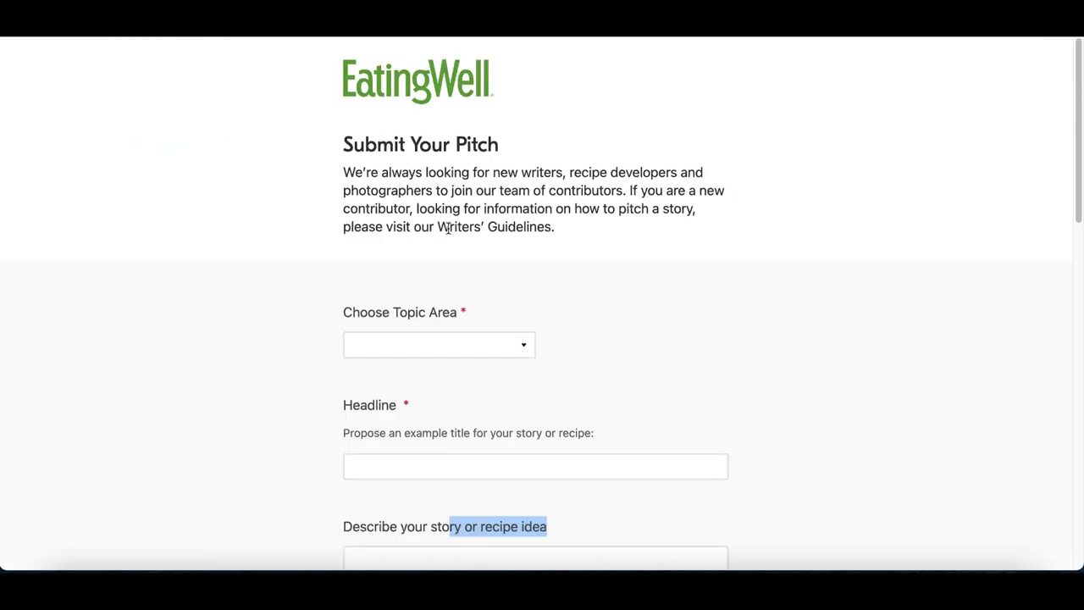
pyautogui.scroll(-6, 448, 230)
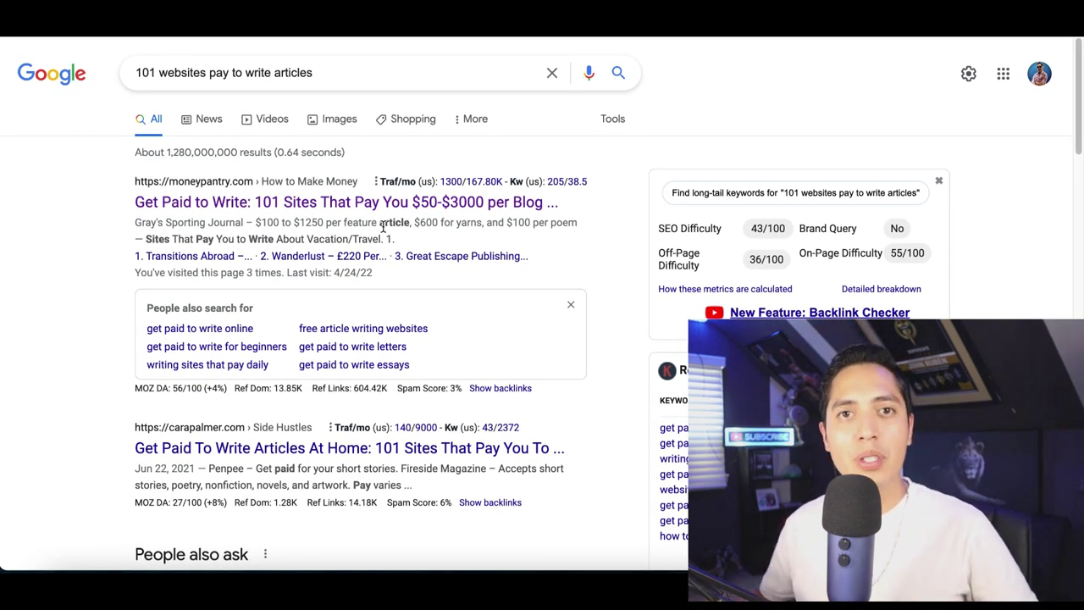
# Magnify the Google results and scroll to the moneypantry.com 'Get Paid to Write' result.
pyautogui.press('super+plus')
pyautogui.press('super+plus')
pyautogui.press('super+plus')
pyautogui.press('super+plus')
pyautogui.press('super+plus')
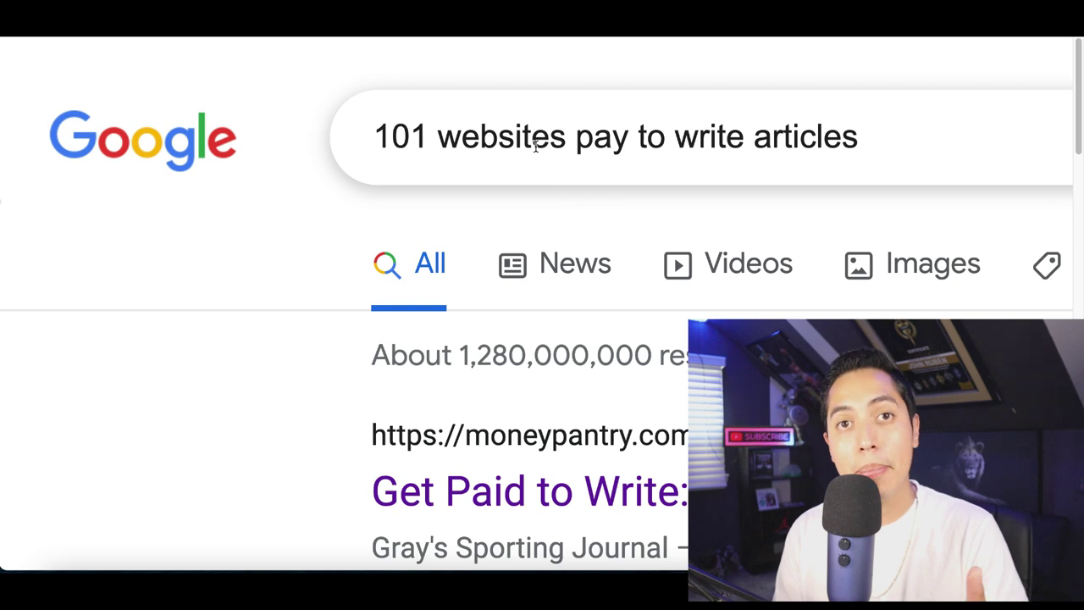
pyautogui.scroll(-2, 536, 148)
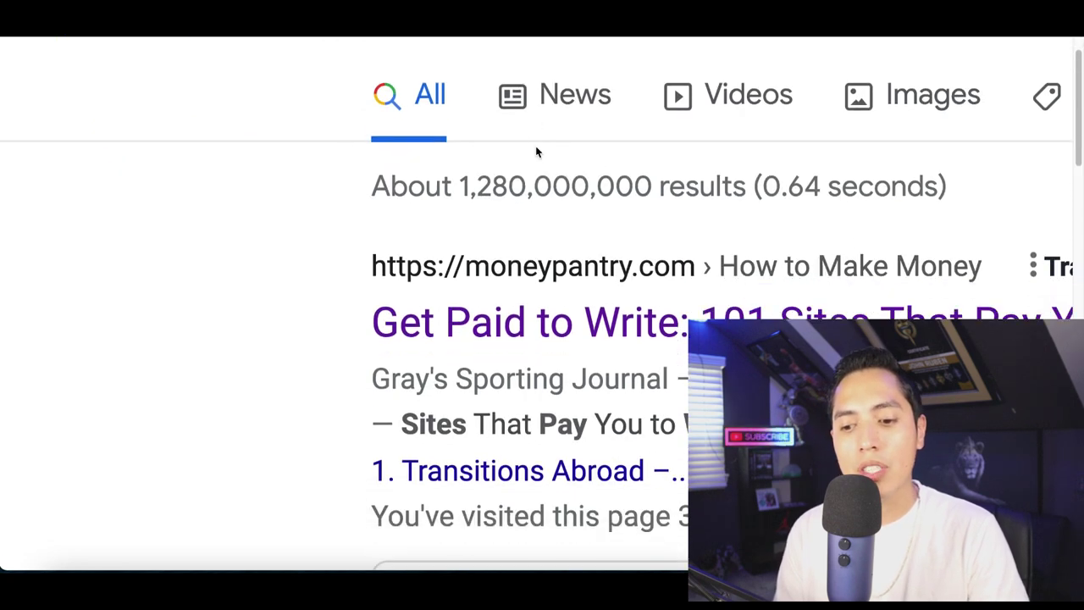
pyautogui.scroll(-2, 535, 148)
pyautogui.hscroll(3, 551, 177)
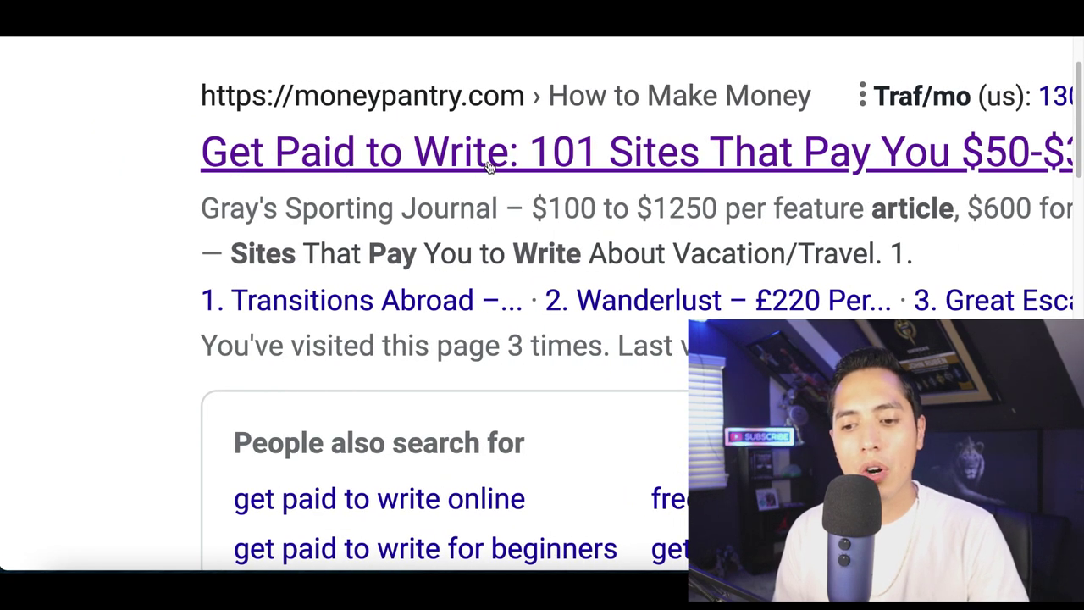
pyautogui.scroll(1, 485, 162)
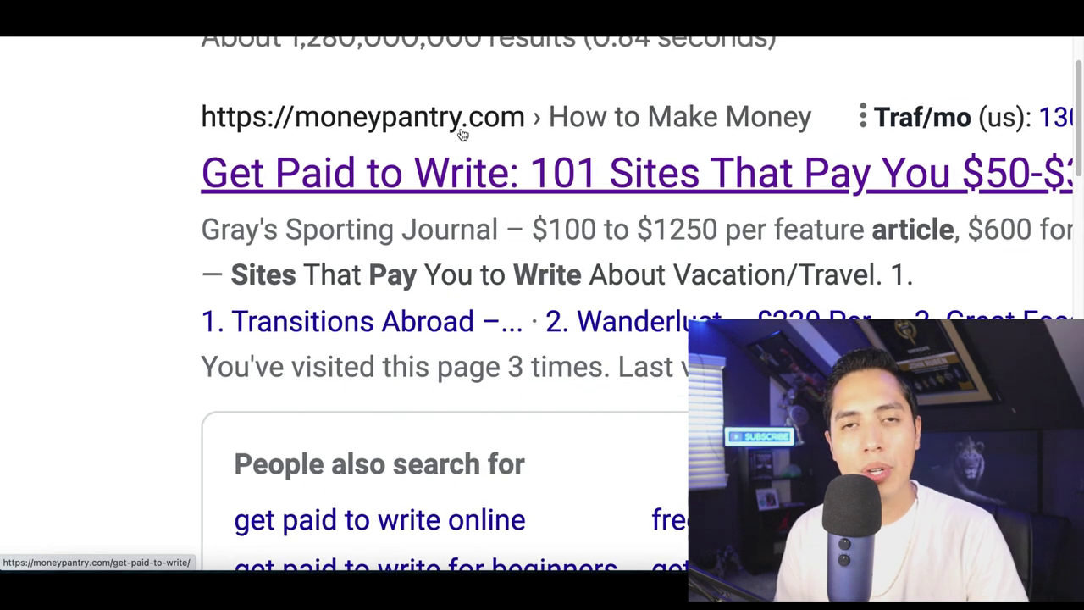
pyautogui.click(430, 170)
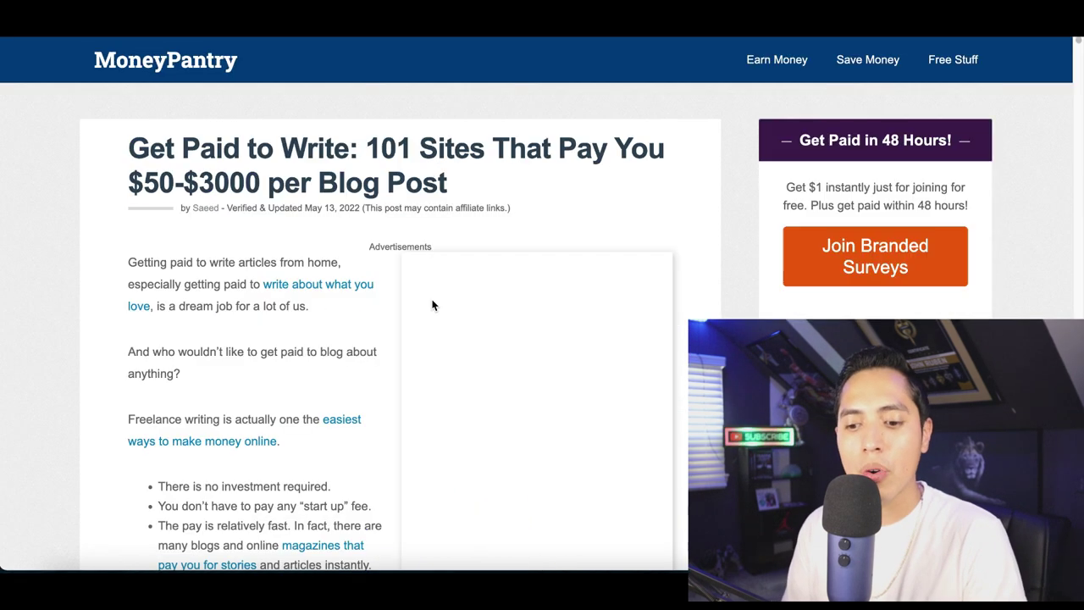
pyautogui.scroll(-3, 412, 382)
pyautogui.scroll(-8, 413, 385)
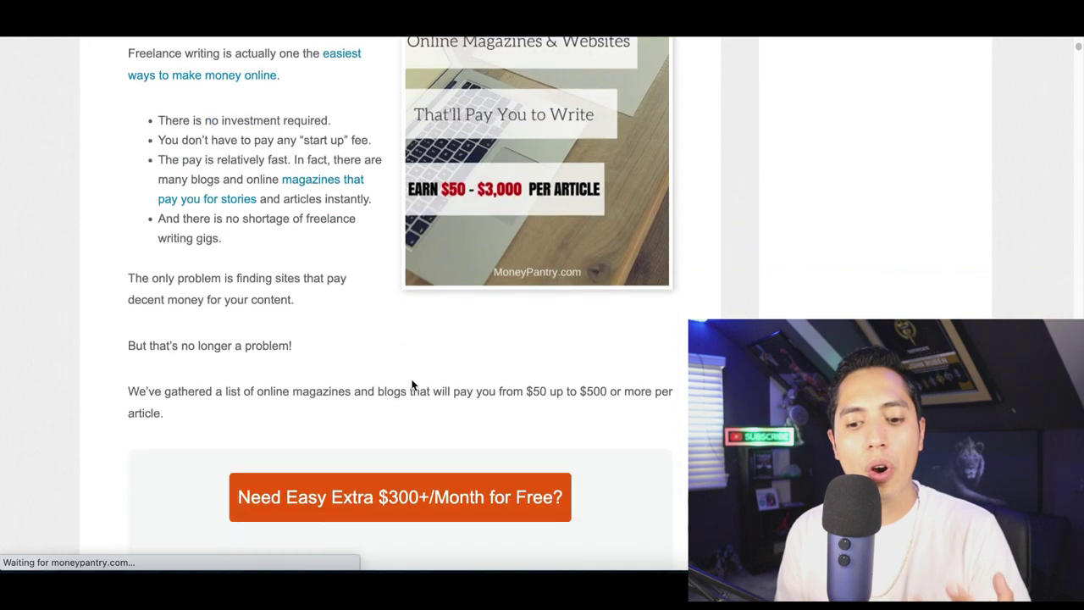
pyautogui.scroll(-5, 413, 385)
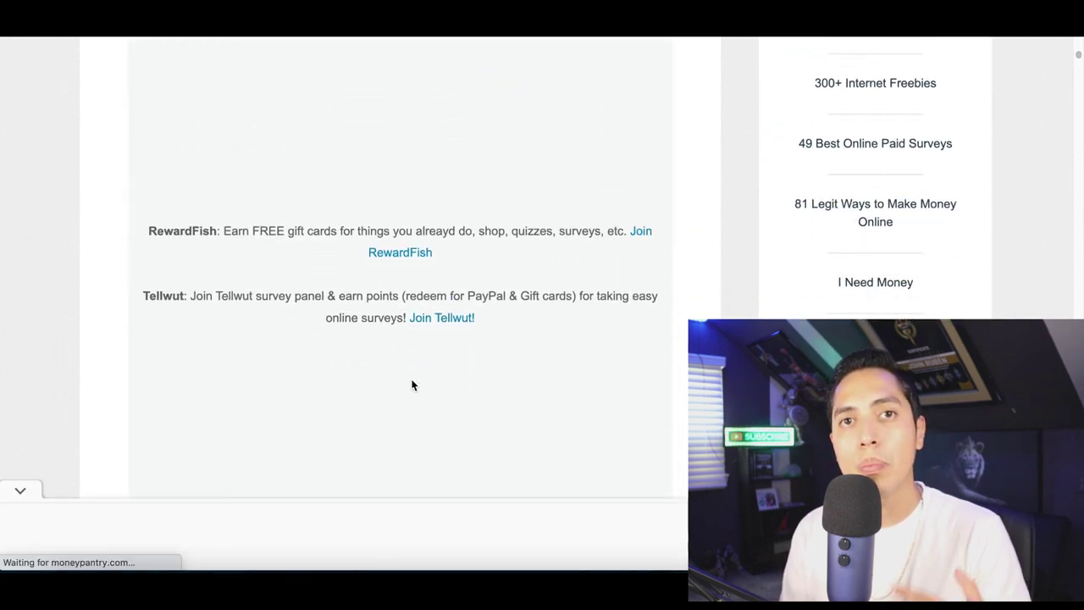
pyautogui.scroll(-5, 412, 379)
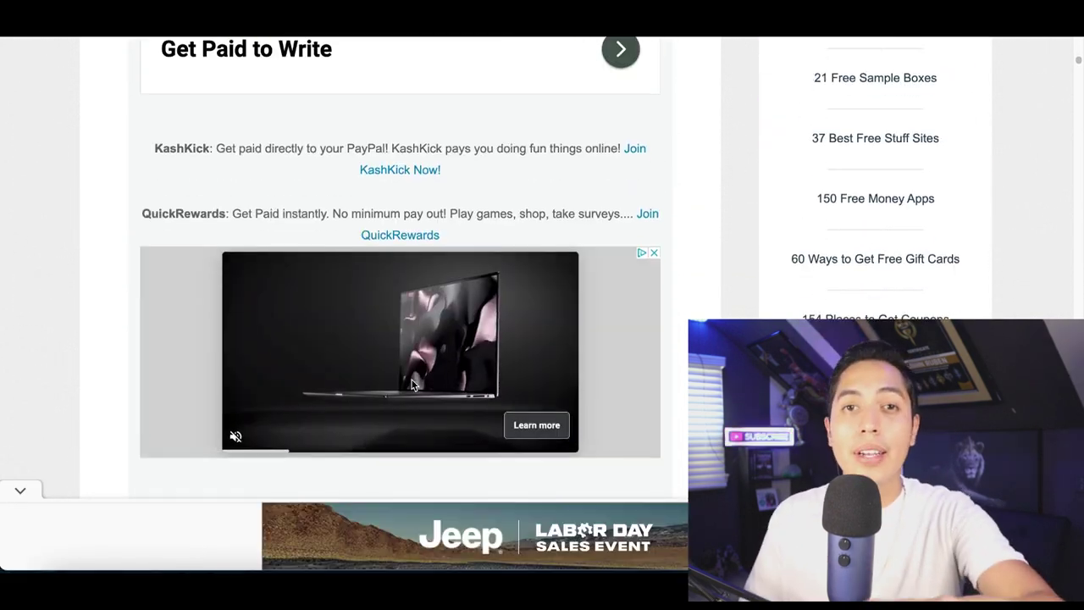
pyautogui.scroll(-2, 413, 385)
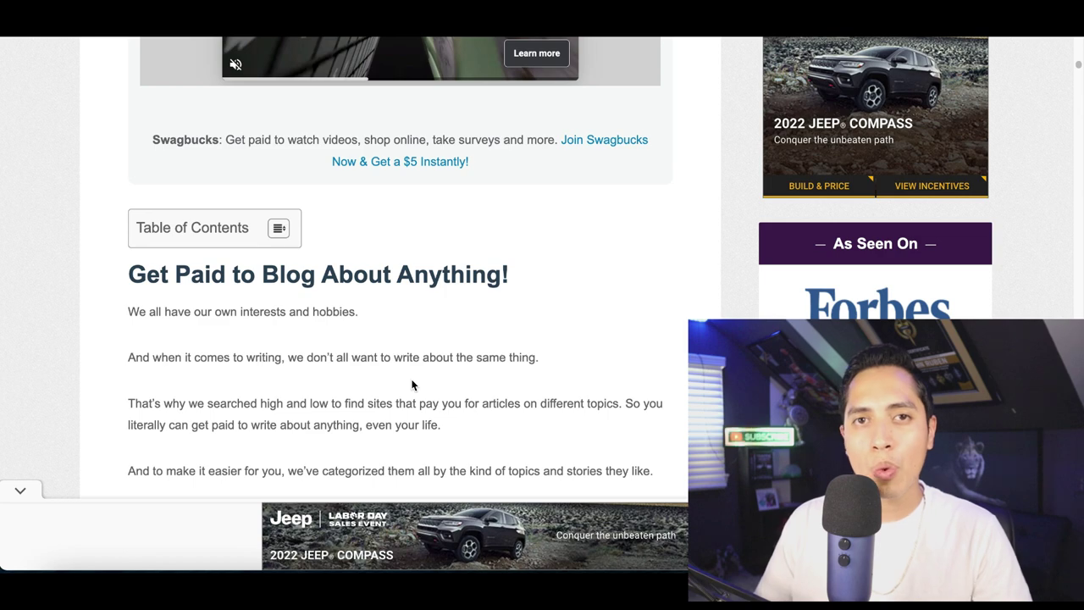
pyautogui.scroll(-3, 413, 385)
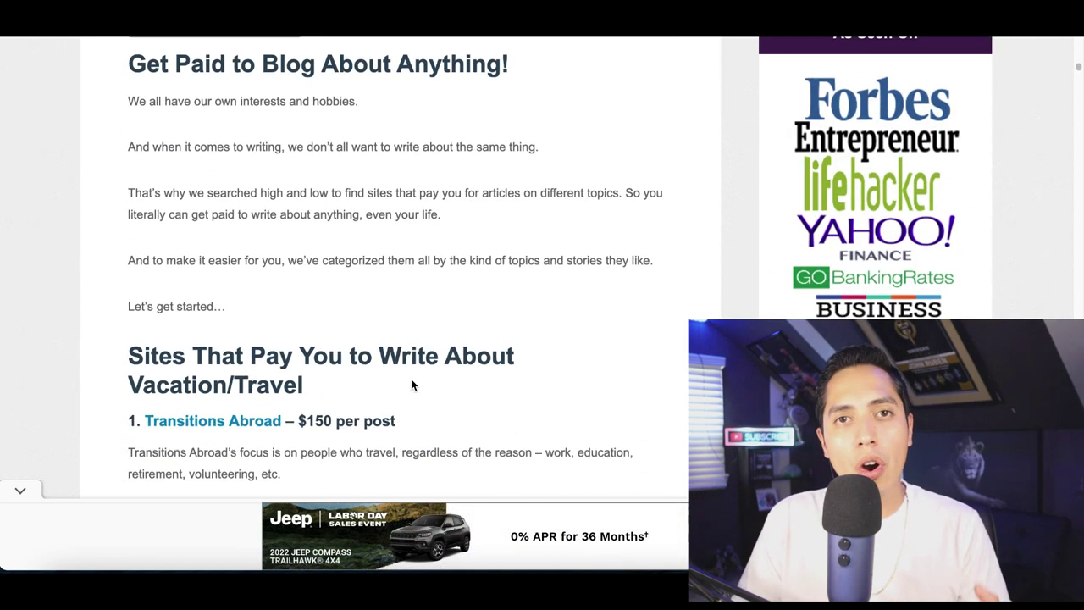
pyautogui.scroll(-2, 413, 385)
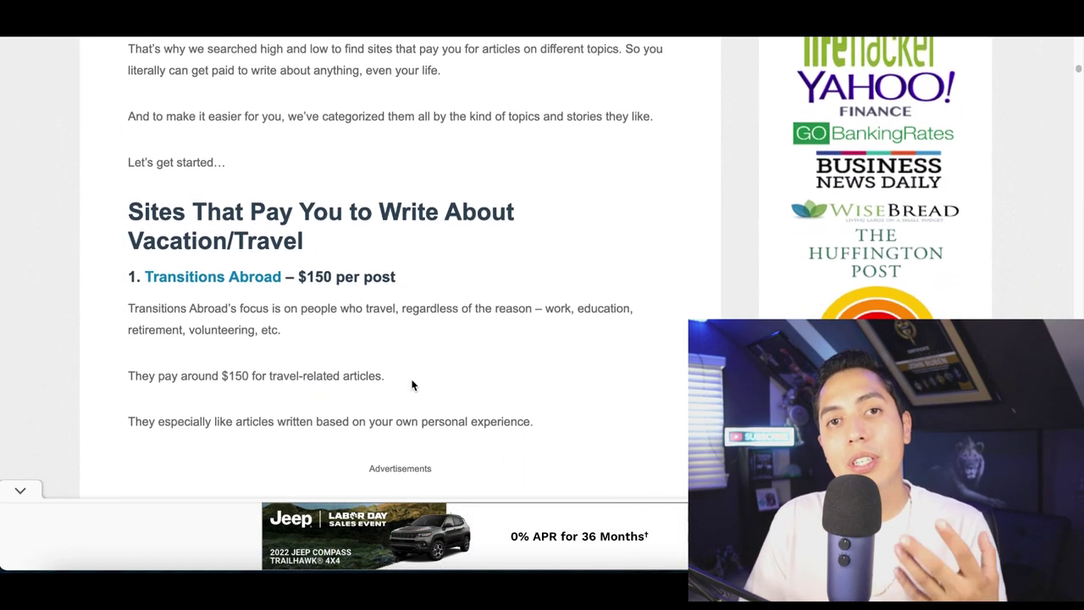
pyautogui.scroll(-2, 413, 385)
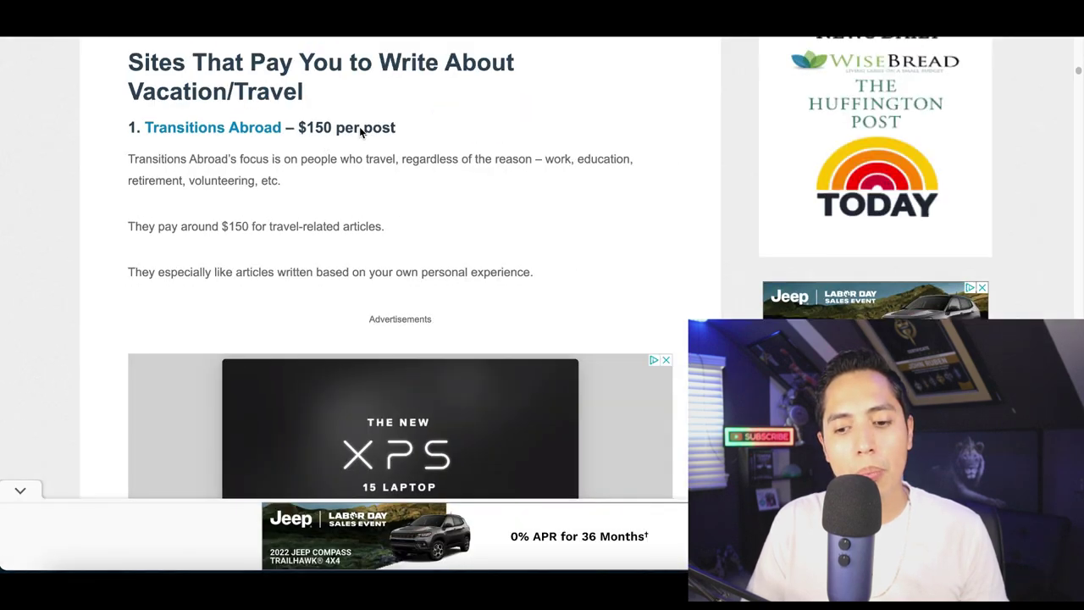
pyautogui.scroll(-10, 347, 127)
pyautogui.scroll(1, 347, 135)
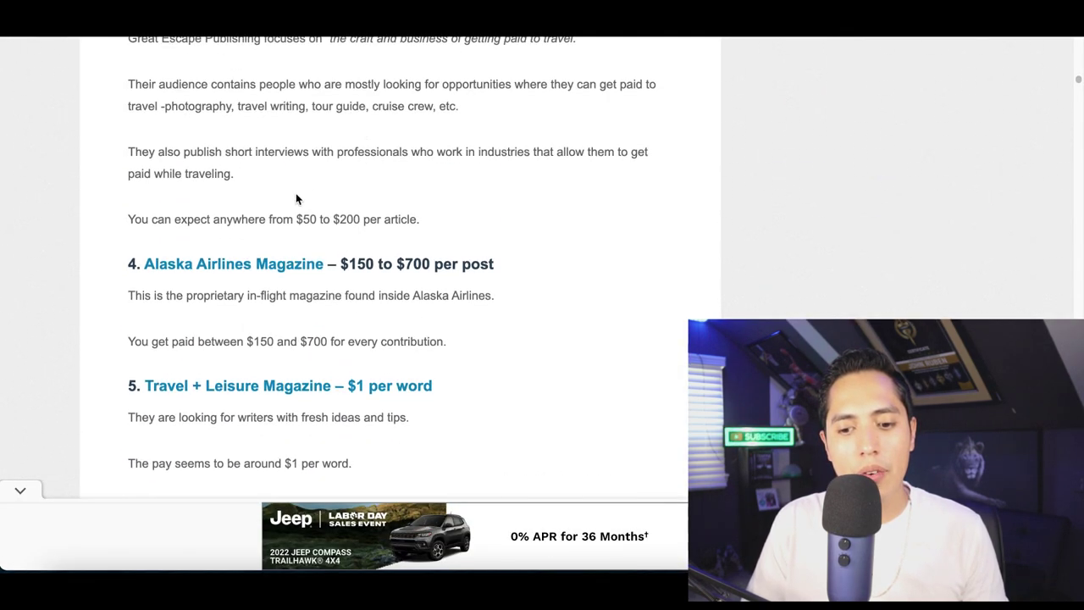
pyautogui.scroll(5, 297, 199)
pyautogui.scroll(-1, 204, 288)
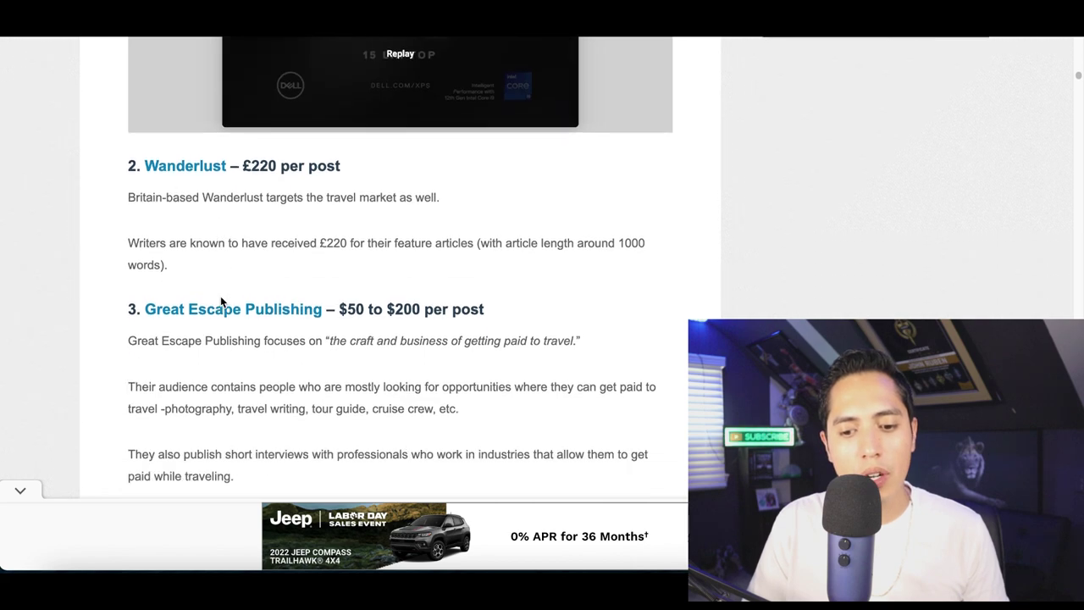
pyautogui.scroll(-1, 246, 288)
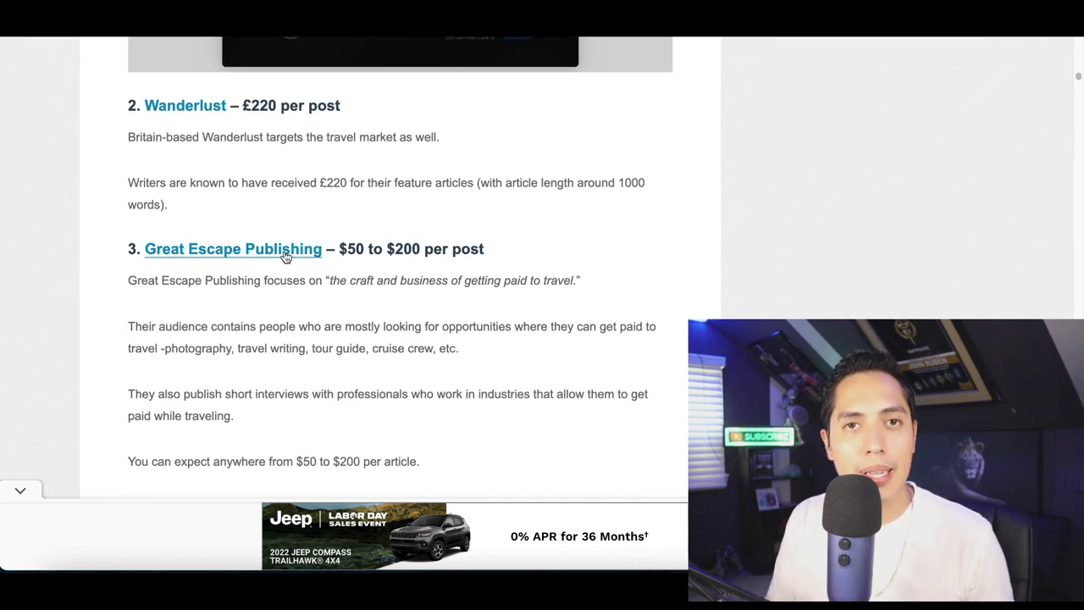
pyautogui.click(285, 254)
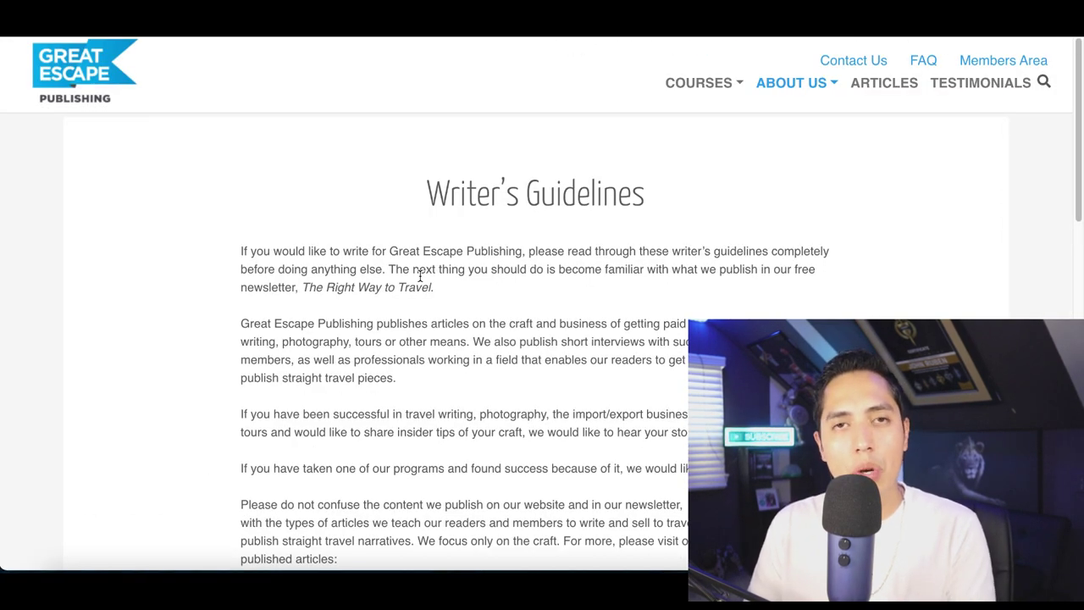
pyautogui.scroll(-12, 421, 278)
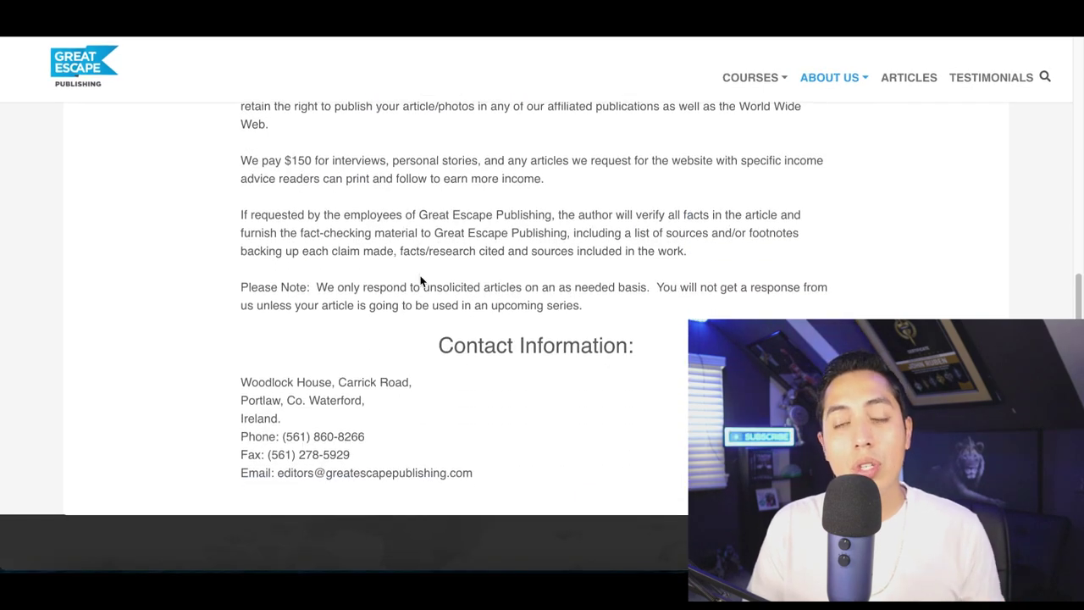
pyautogui.scroll(1, 421, 282)
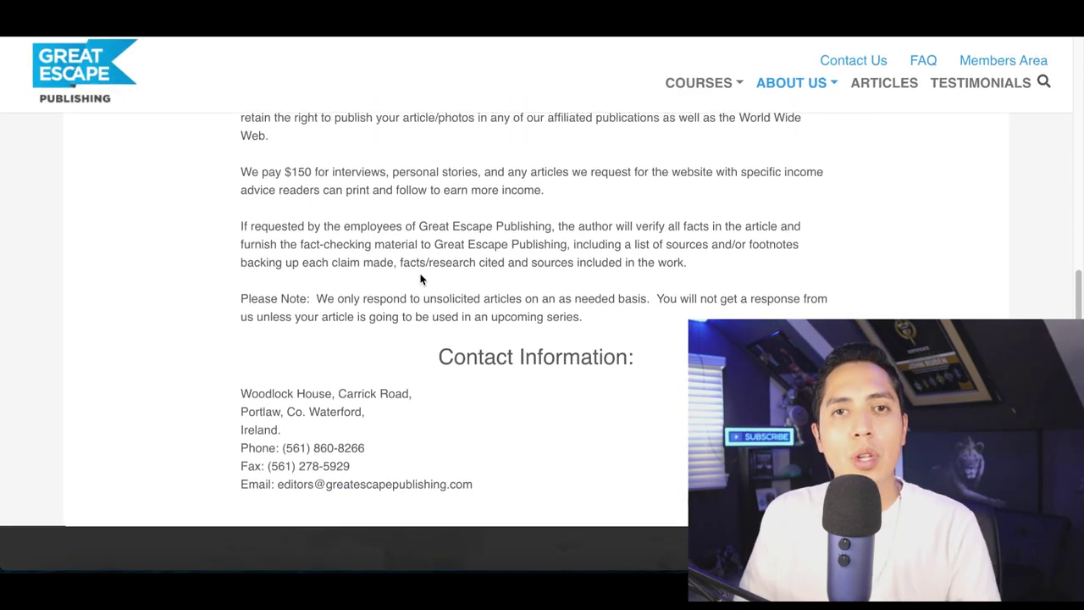
pyautogui.scroll(1, 419, 274)
pyautogui.scroll(4, 417, 242)
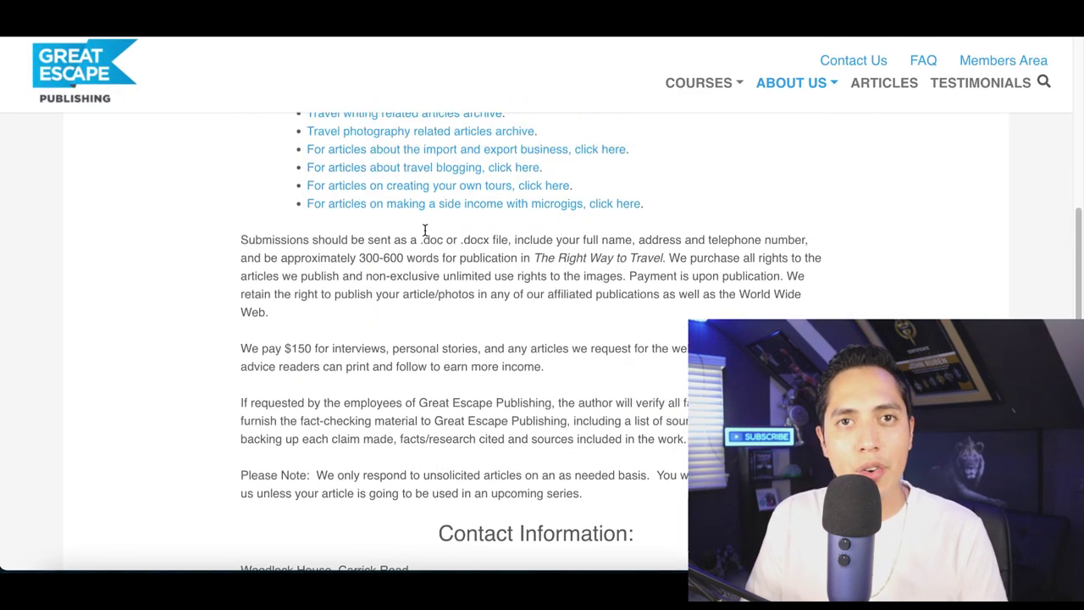
pyautogui.hotkey('ctrl', 'w')
# Scroll down and back up through MoneyPantry's list of sites that pay writers.
pyautogui.scroll(-7, 385, 267)
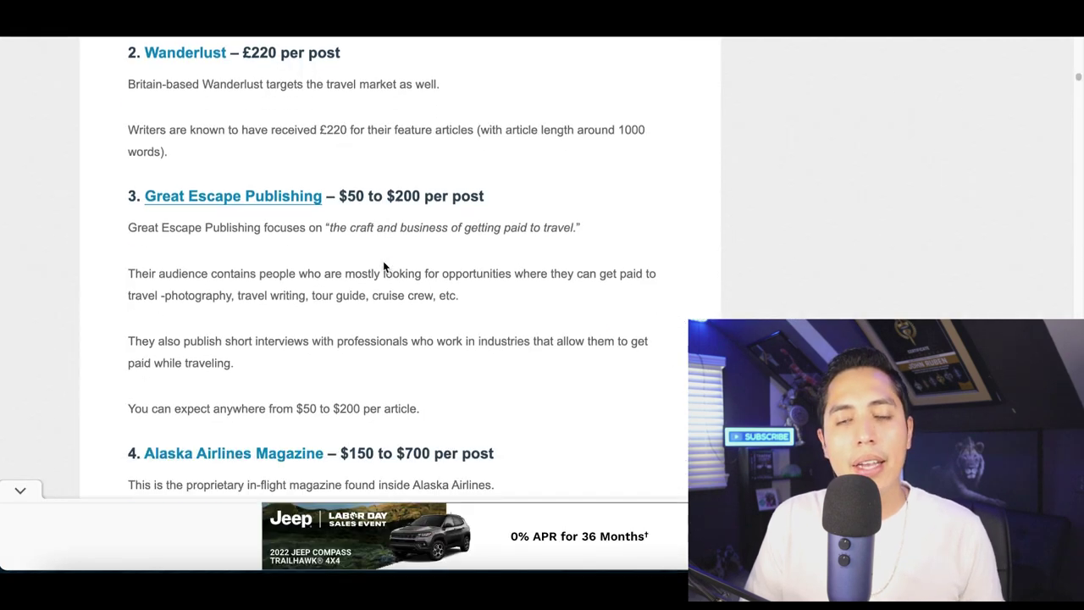
pyautogui.scroll(-11, 384, 267)
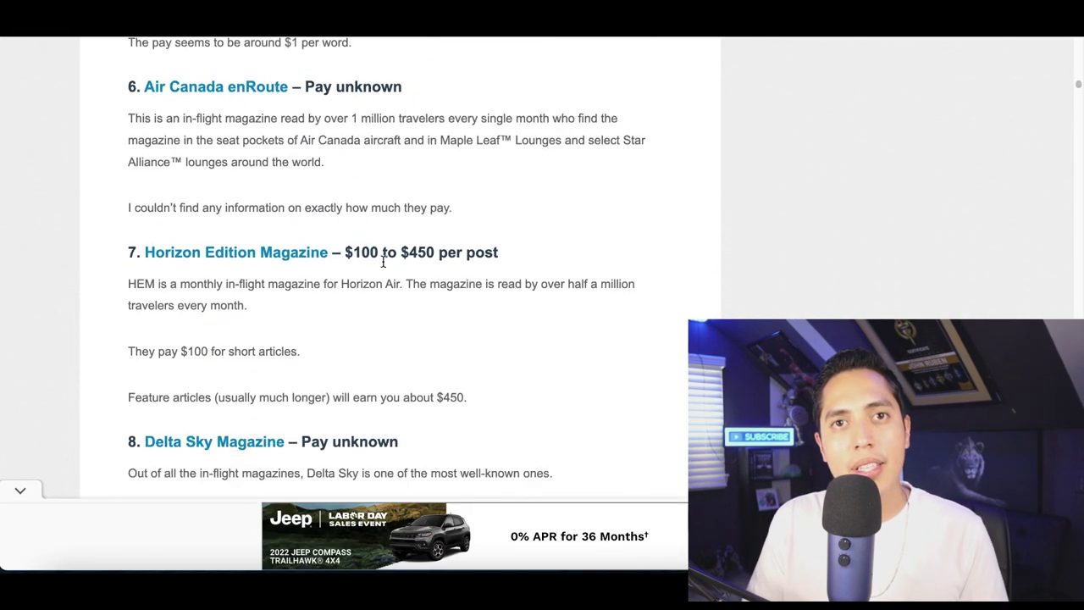
pyautogui.scroll(20, 383, 262)
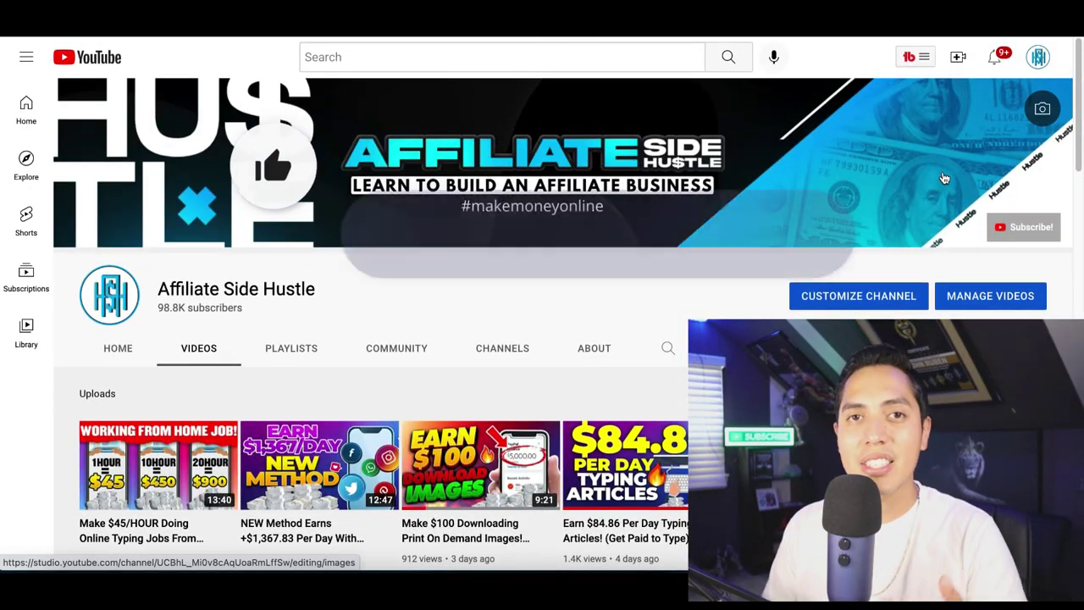
pyautogui.scroll(-5, 945, 178)
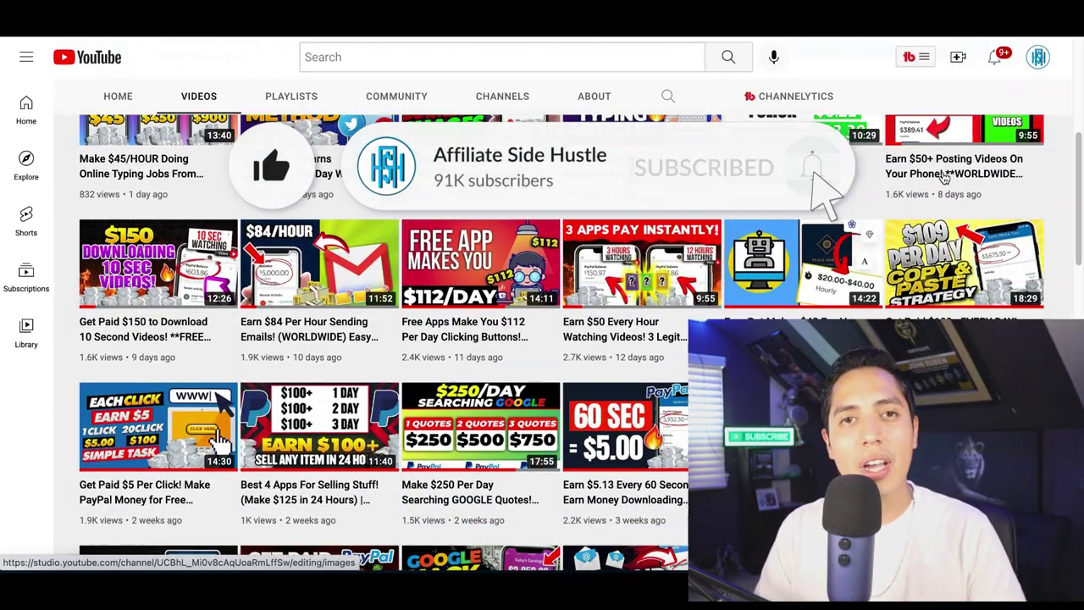
pyautogui.scroll(-9, 945, 175)
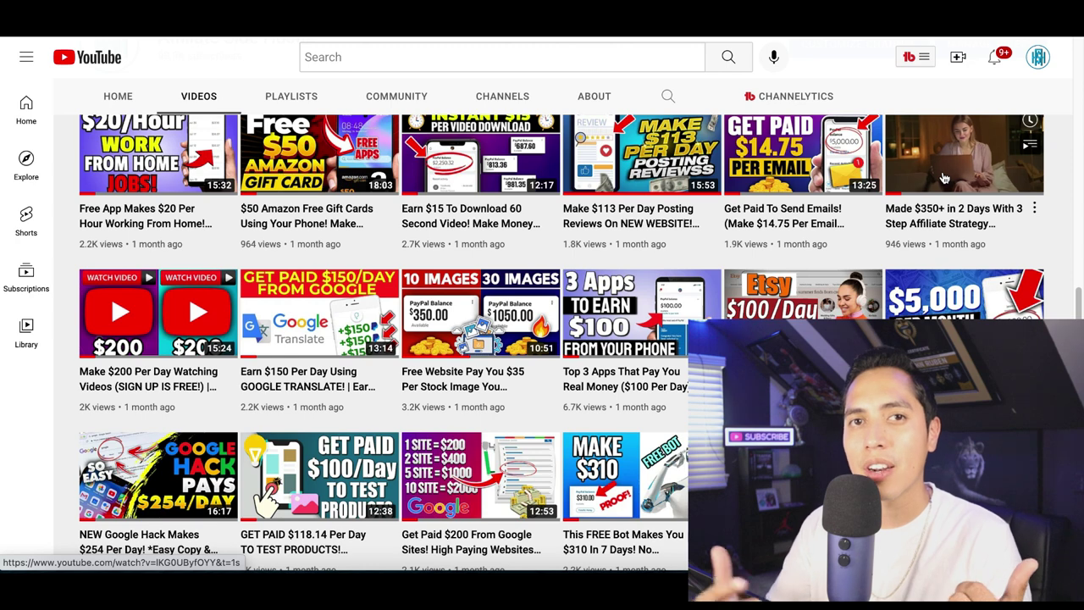
pyautogui.scroll(9, 945, 177)
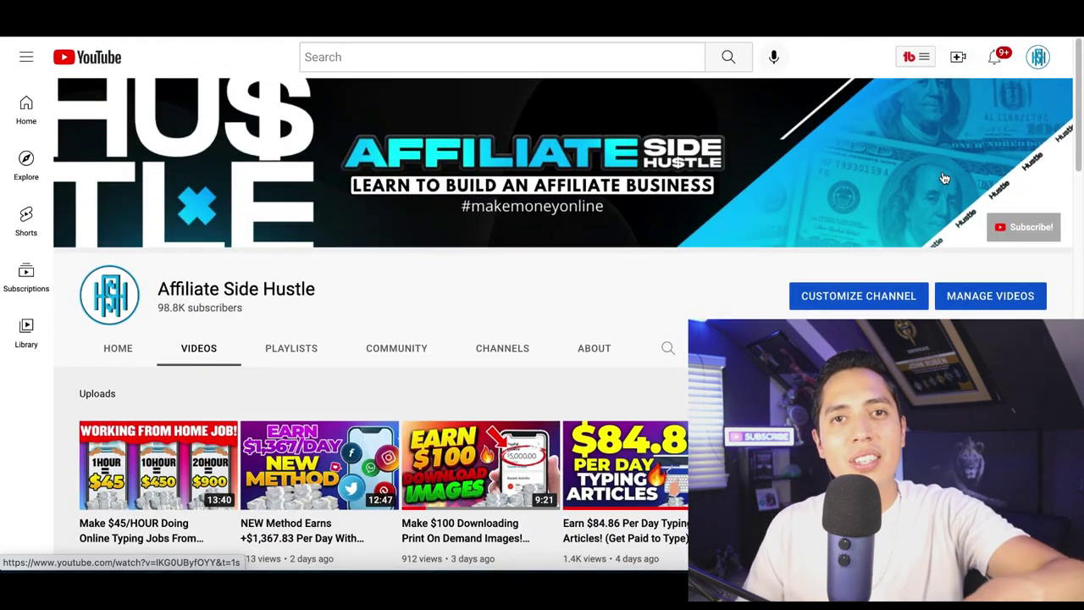
pyautogui.moveTo(945, 177)
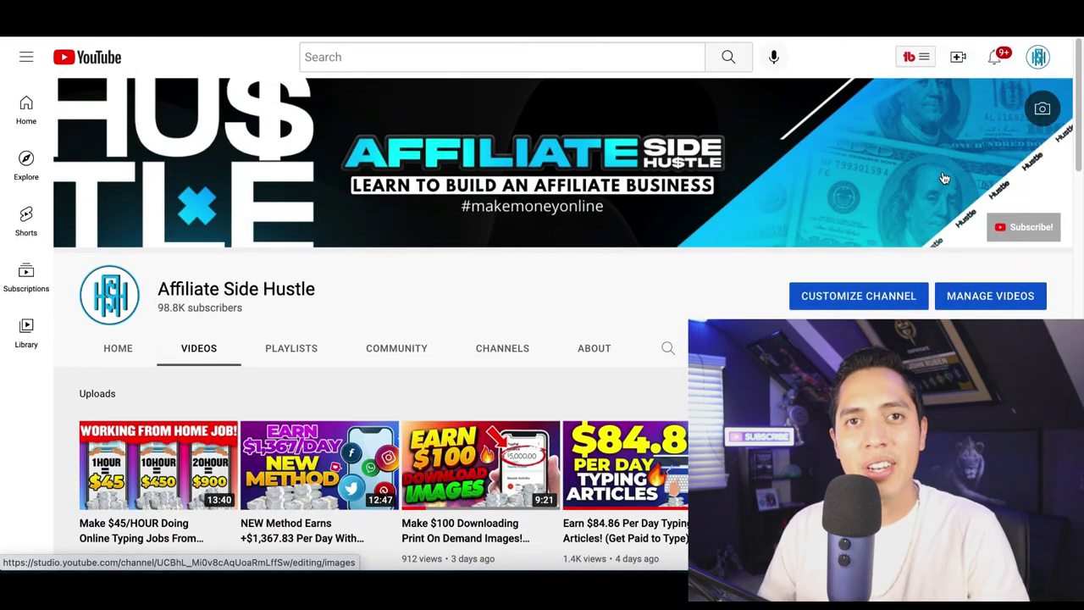